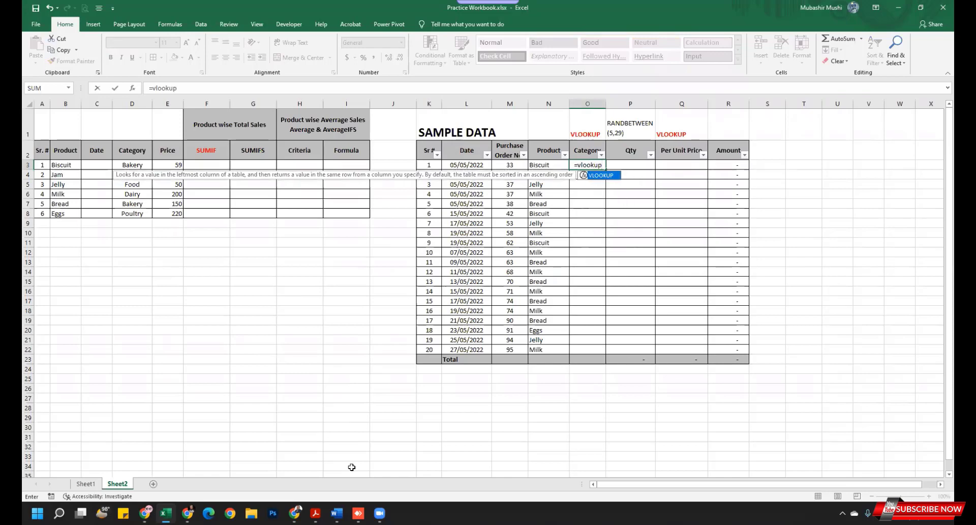
# In the Category VLOOKUP in O3, use N3 as the lookup value and the absolute range $B$3:$D$8 as the table array
pyautogui.write('(')
pyautogui.press('Left')
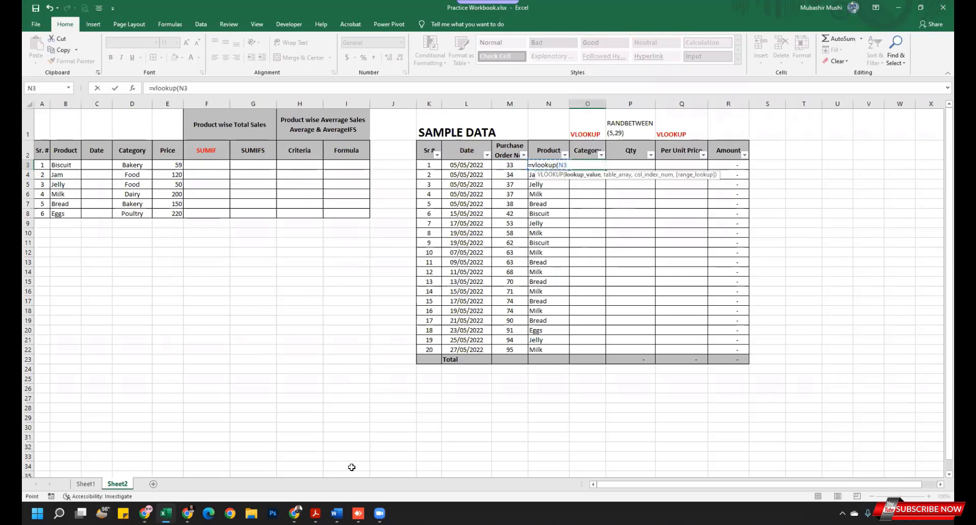
pyautogui.write(',')
pyautogui.press('Left')
pyautogui.press('Left')
pyautogui.press('Left')
pyautogui.press('Left')
pyautogui.press('Left')
pyautogui.press('Left')
pyautogui.press('Left')
pyautogui.press('Left')
pyautogui.press('Left')
pyautogui.press('Left')
pyautogui.press('Left')
pyautogui.press('Left')
pyautogui.press('Left')
pyautogui.press('Left')
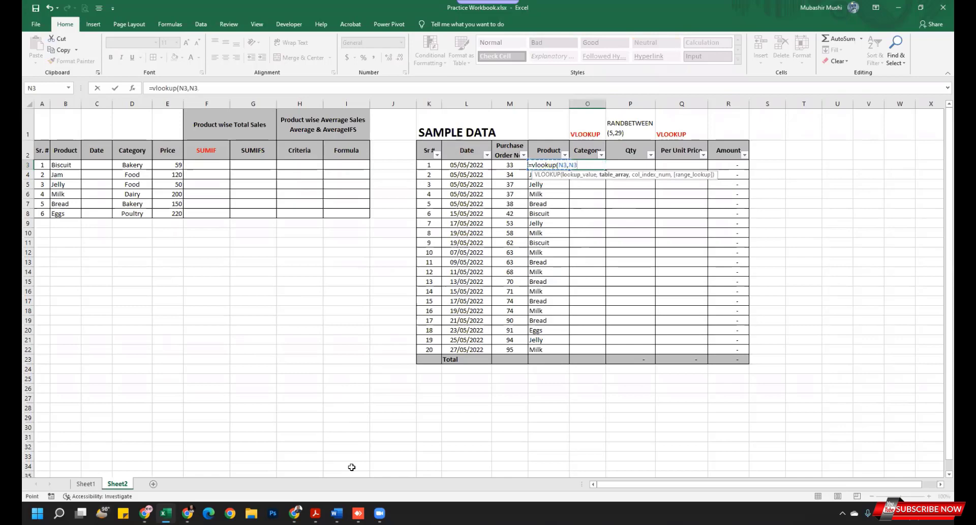
pyautogui.press('Right')
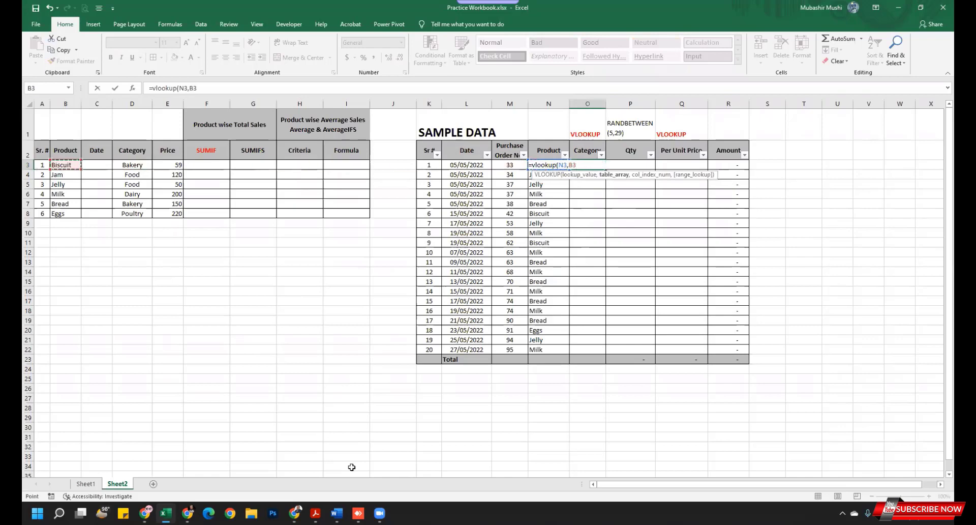
pyautogui.hotkey('shift', 'Right')
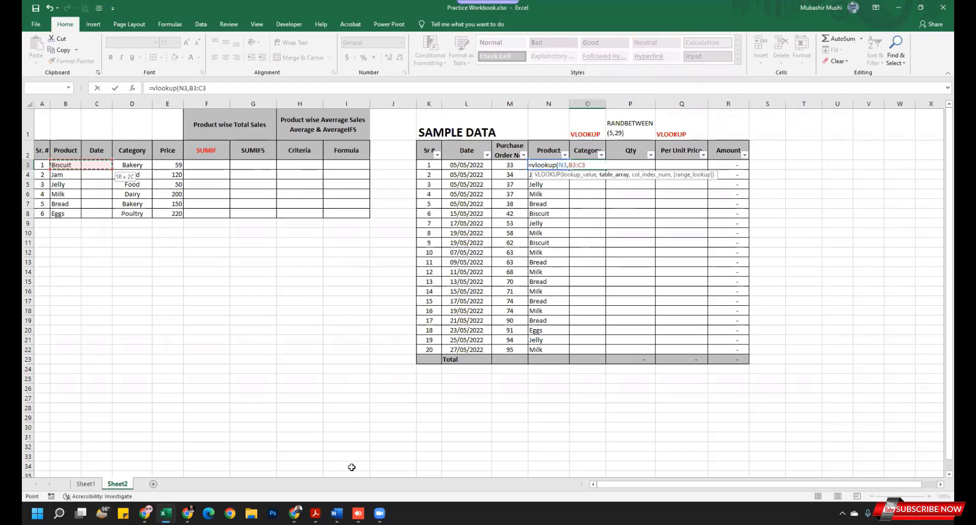
pyautogui.hotkey('shift', 'Right')
pyautogui.hotkey('shift', 'Down')
pyautogui.hotkey('shift', 'Down')
pyautogui.hotkey('shift', 'Down')
pyautogui.hotkey('shift', 'Down')
pyautogui.hotkey('shift', 'Down')
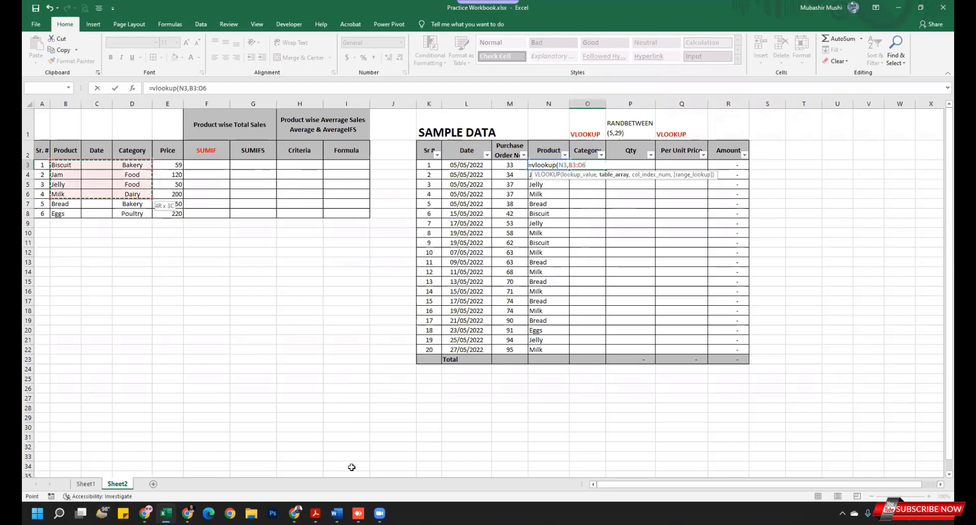
pyautogui.press('F4')
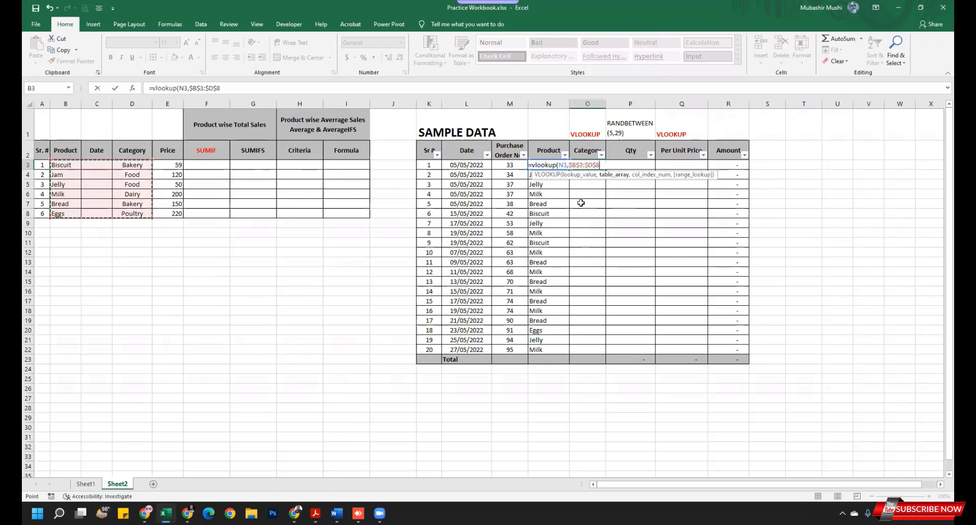
# Complete the Category VLOOKUP in O3 with column index 3 and 0 for an exact match
pyautogui.write(',3')
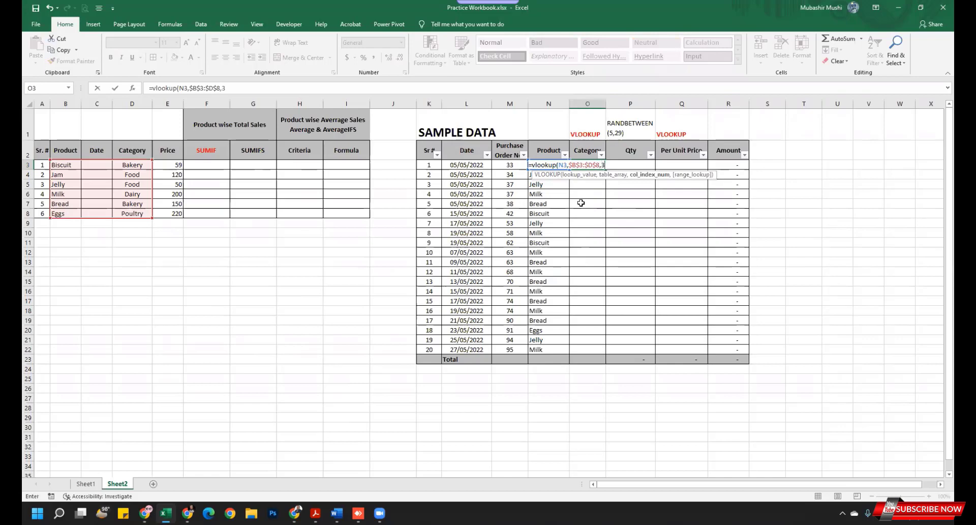
pyautogui.click(57, 174)
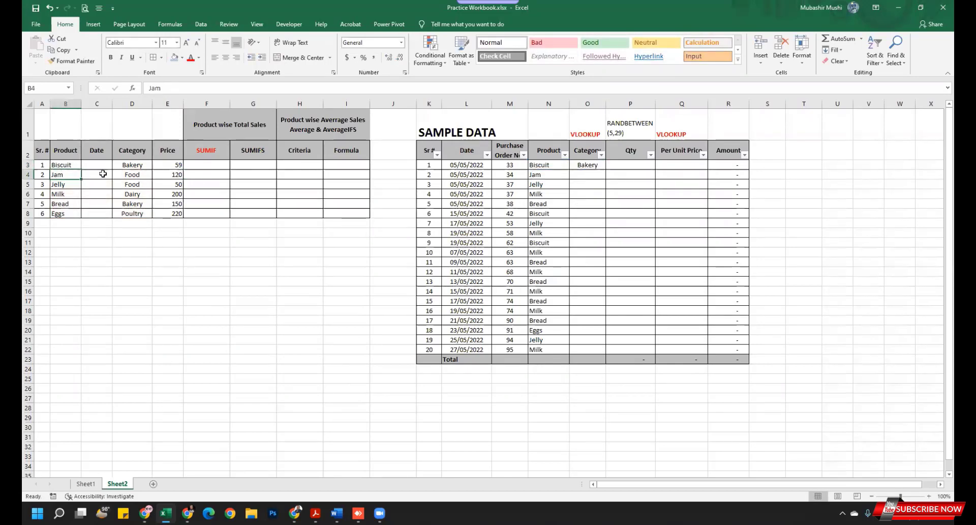
pyautogui.click(594, 164)
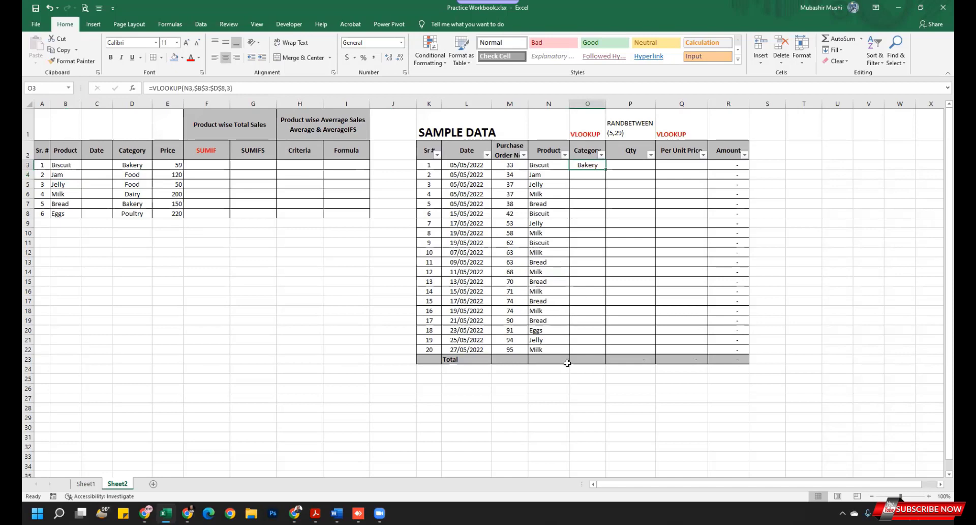
pyautogui.press('F2')
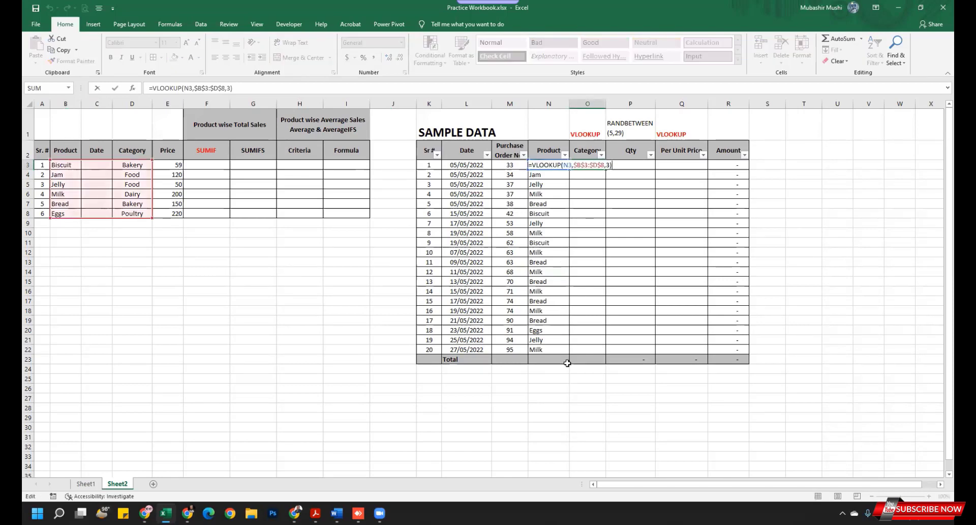
pyautogui.press('Left')
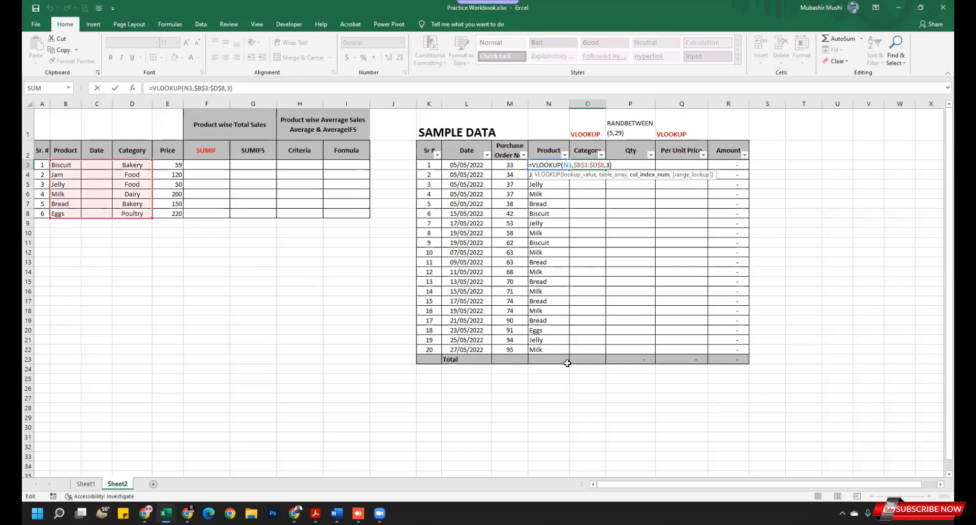
pyautogui.write(',0')
pyautogui.press('Return')
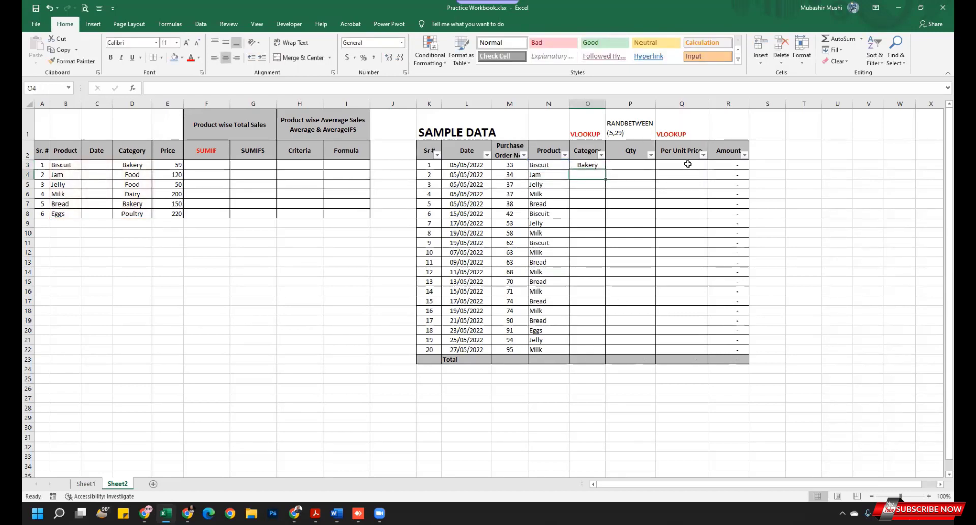
# Start a VLOOKUP formula in the first Per Unit Price cell, Q3, with product cell N3 as the lookup value
pyautogui.click(688, 163)
pyautogui.write('=vlookup')
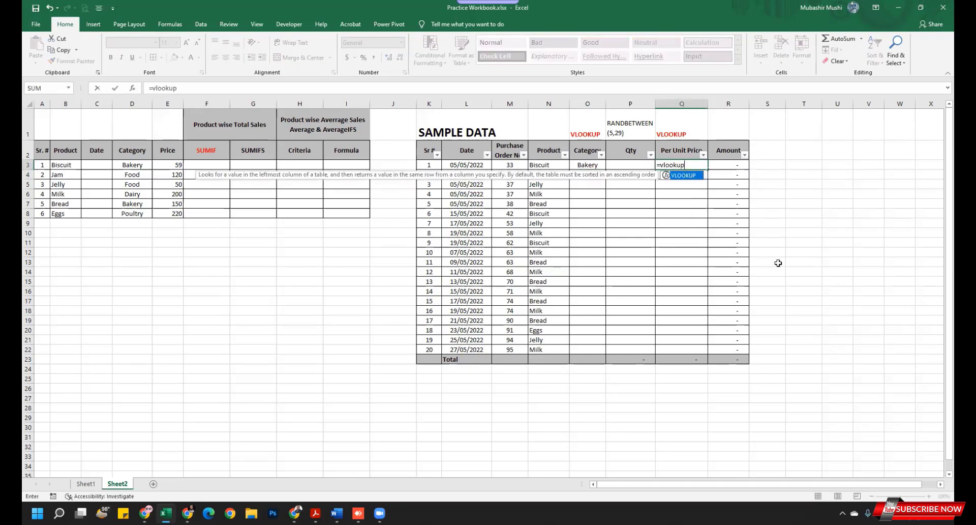
pyautogui.write('(')
pyautogui.press('Left')
pyautogui.press('Left')
pyautogui.press('Left')
pyautogui.press('Left')
pyautogui.press('Left')
pyautogui.press('Left')
pyautogui.press('Left')
pyautogui.press('Left')
pyautogui.press('Left')
pyautogui.press('Left')
pyautogui.press('Left')
pyautogui.press('Left')
pyautogui.press('Left')
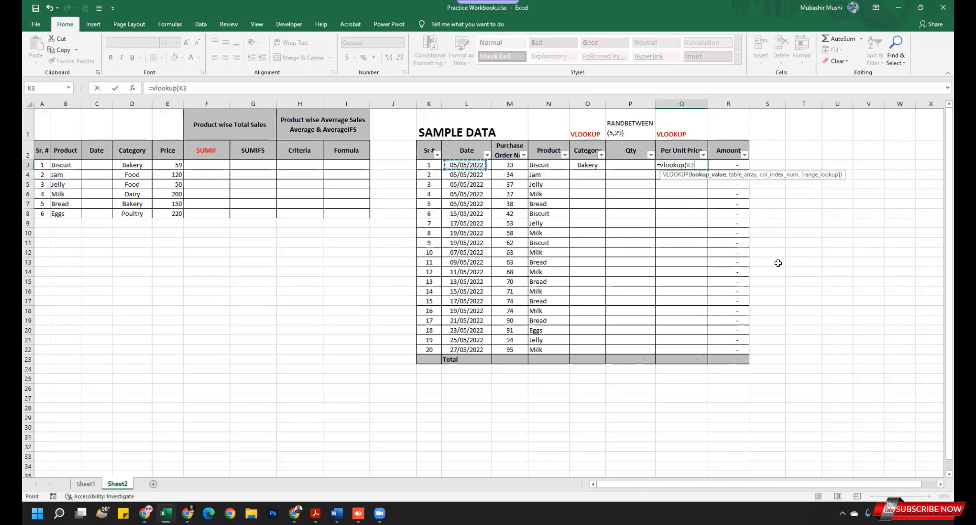
pyautogui.press('Right')
pyautogui.press('Right')
pyautogui.press('Right')
pyautogui.press('Right')
pyautogui.press('Right')
pyautogui.press('Right')
pyautogui.press('Right')
pyautogui.press('Right')
pyautogui.press('Right')
pyautogui.press('Right')
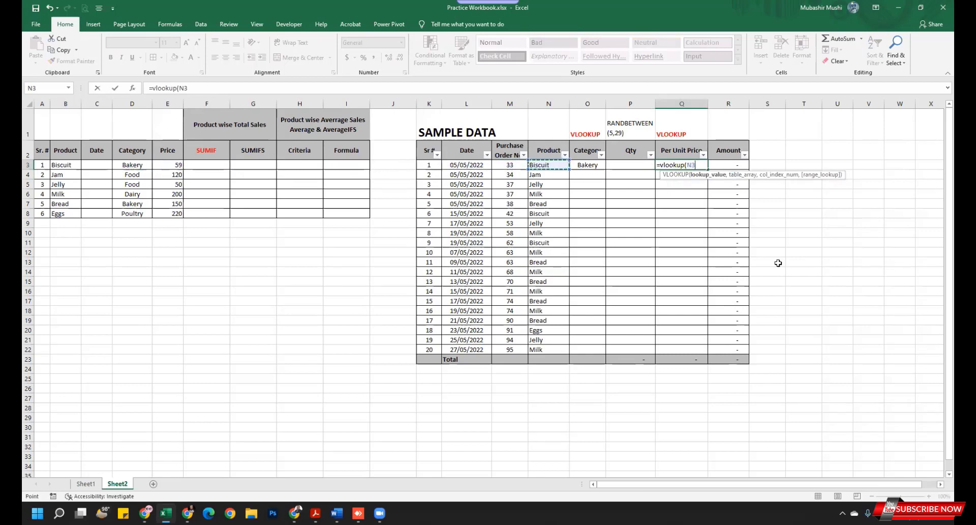
# Set the absolute range $B$3:$E$8 as the table array of the Per Unit Price VLOOKUP
pyautogui.write(',')
pyautogui.press('Left')
pyautogui.press('Left')
pyautogui.press('Left')
pyautogui.press('Left')
pyautogui.press('Left')
pyautogui.press('Left')
pyautogui.press('Left')
pyautogui.press('Left')
pyautogui.press('Left')
pyautogui.press('Left')
pyautogui.press('Left')
pyautogui.press('Left')
pyautogui.press('Left')
pyautogui.press('Left')
pyautogui.press('Left')
pyautogui.press('Left')
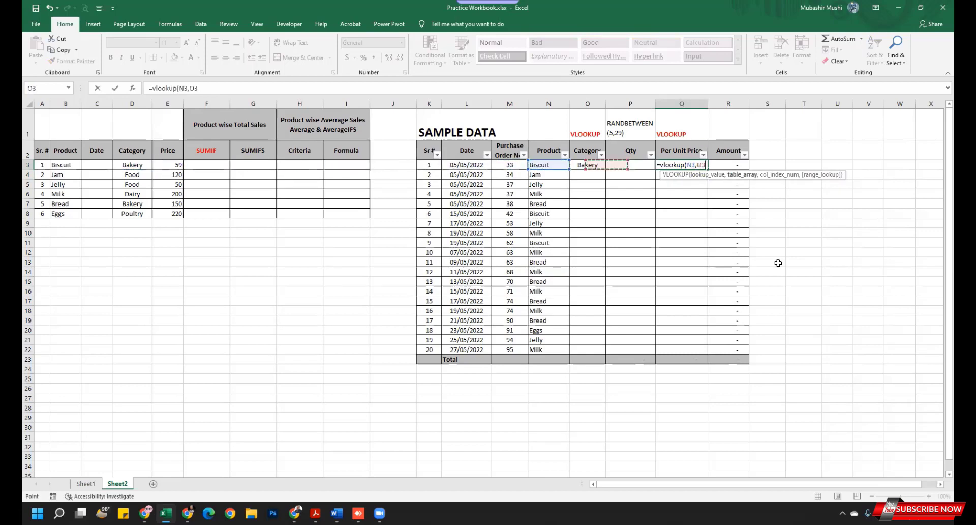
pyautogui.press('Right')
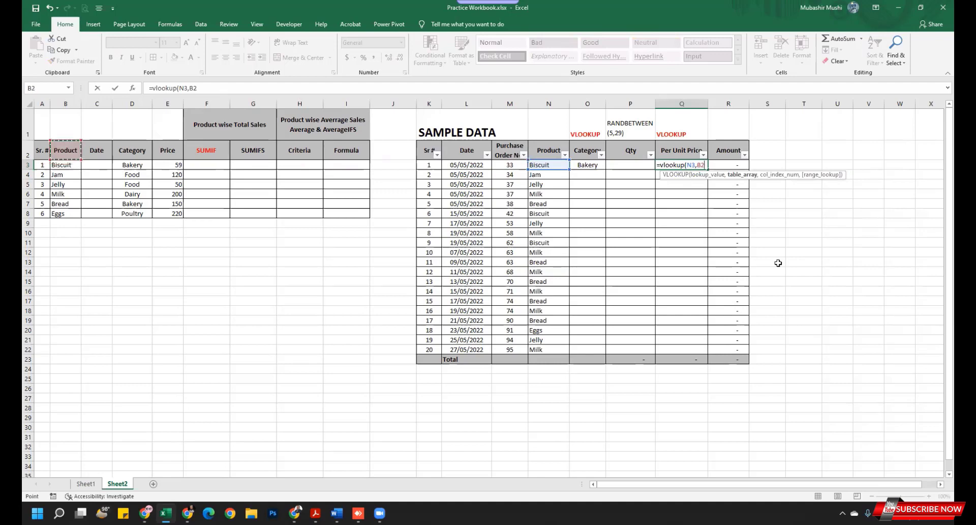
pyautogui.hotkey('shift', 'Down')
pyautogui.hotkey('shift', 'Down')
pyautogui.hotkey('shift', 'Down')
pyautogui.hotkey('shift', 'Down')
pyautogui.hotkey('shift', 'Down')
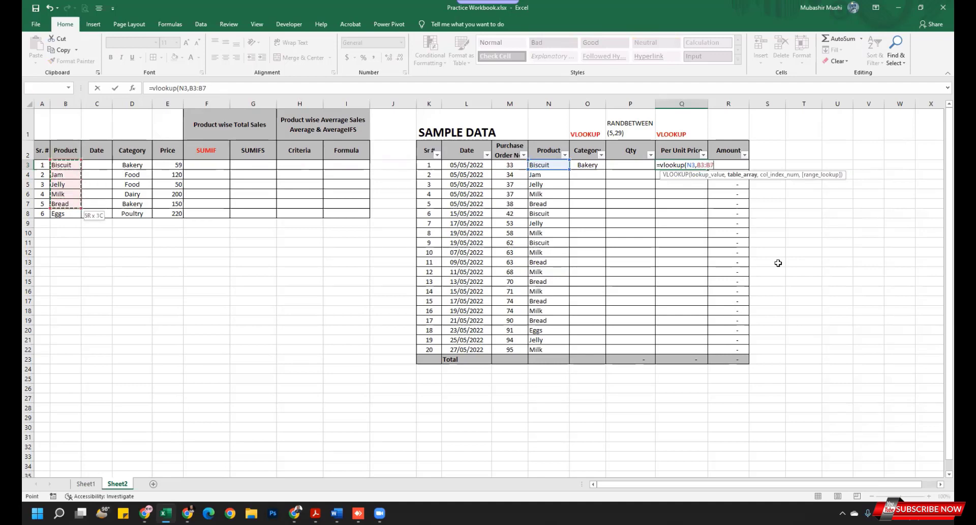
pyautogui.hotkey('shift', 'Right')
pyautogui.hotkey('shift', 'Right')
pyautogui.hotkey('shift', 'Right')
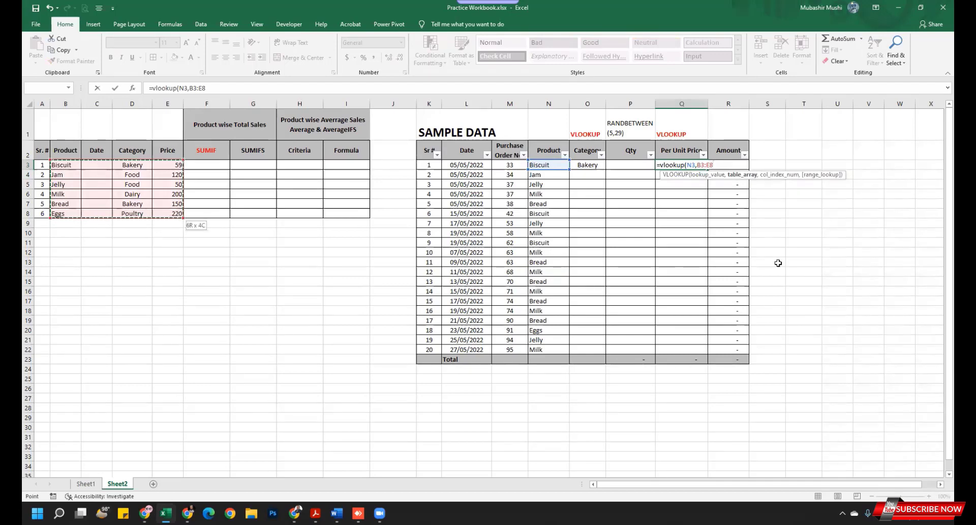
pyautogui.press('F4')
pyautogui.write(',')
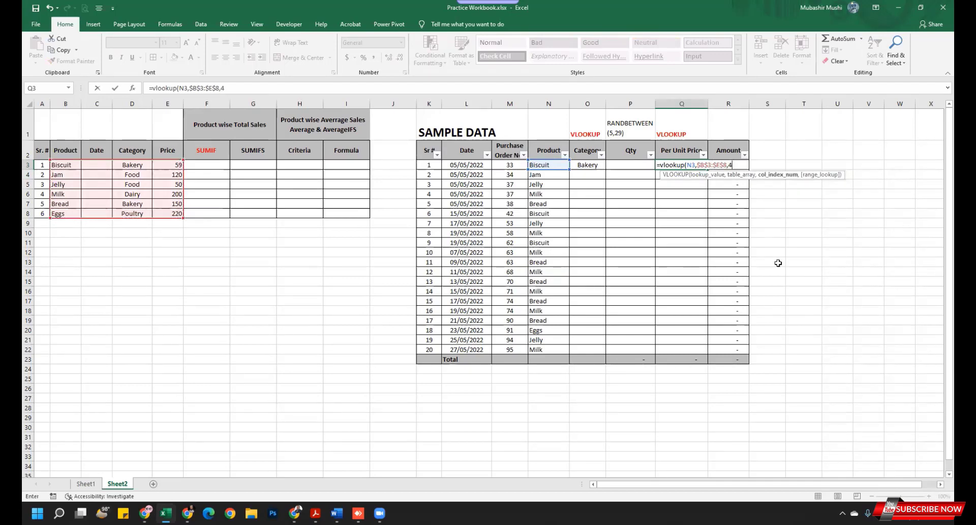
# Complete the Per Unit Price VLOOKUP with column index 4 and 0 for an exact match
pyautogui.write('4,0')
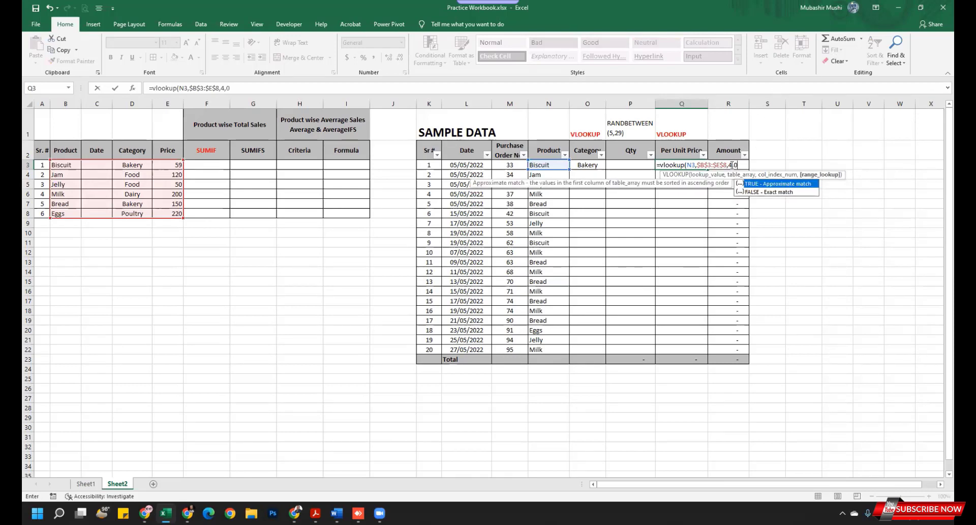
pyautogui.click(730, 165)
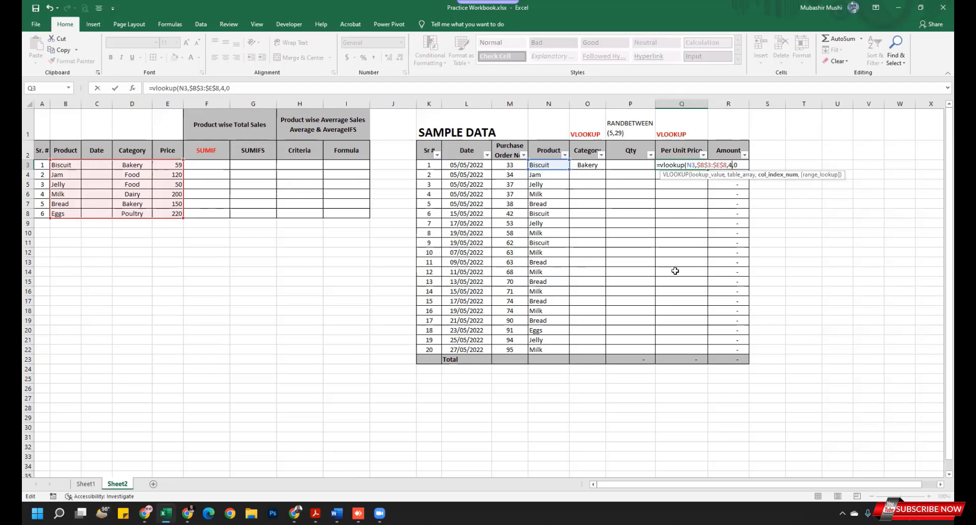
pyautogui.press('Right')
pyautogui.press('Right')
pyautogui.write(')')
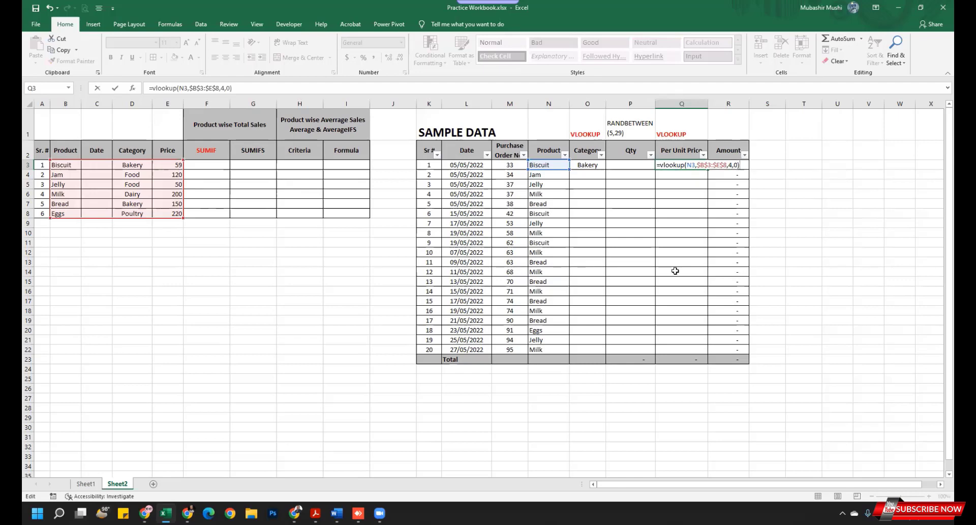
pyautogui.press('Return')
# Examine the table range and column index arguments of the Category VLOOKUP in O3
pyautogui.click(598, 169)
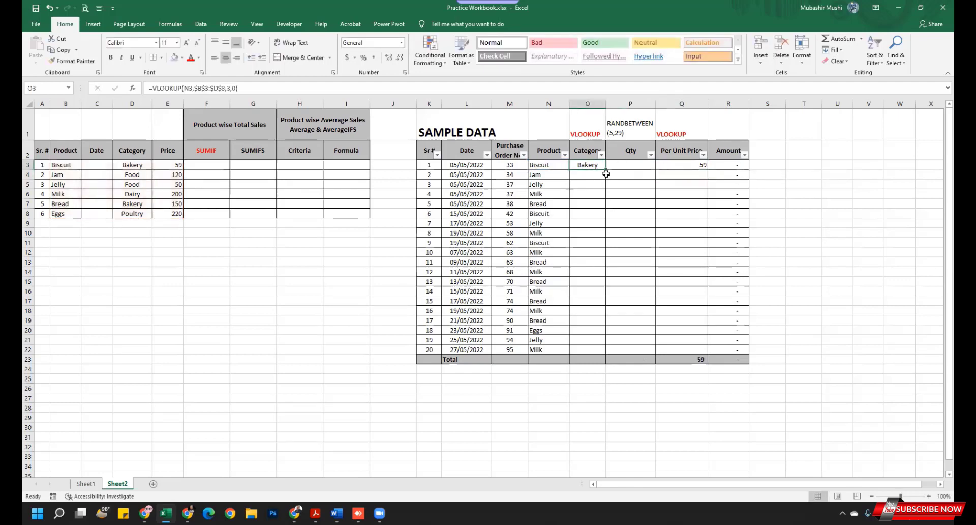
pyautogui.press('F2')
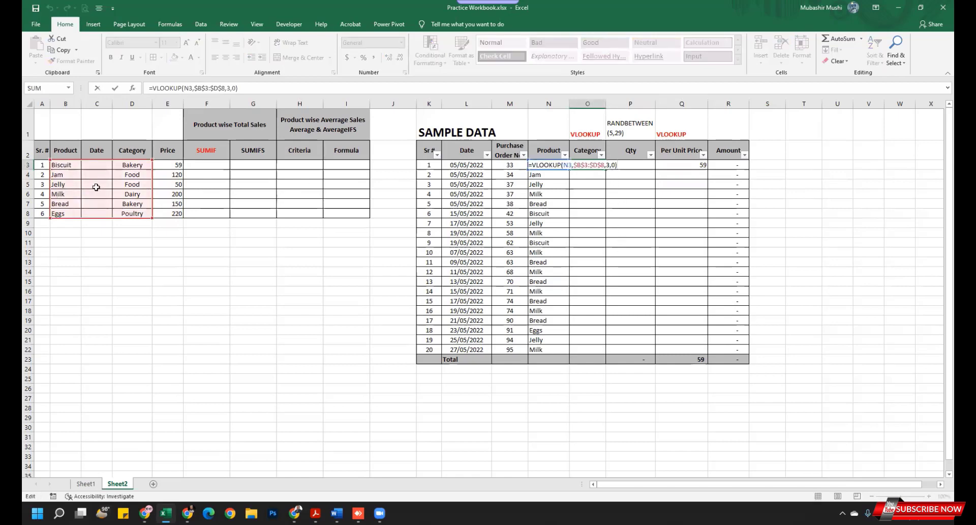
pyautogui.click(608, 165)
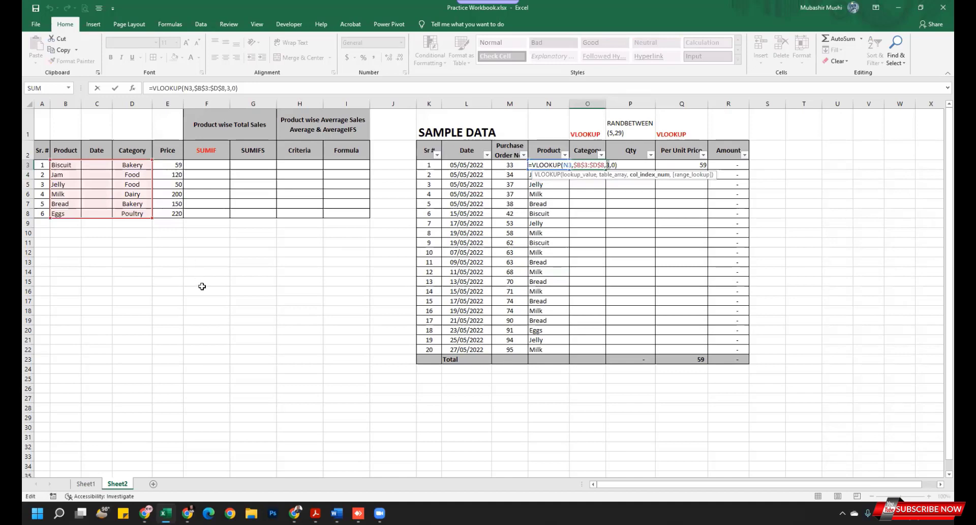
pyautogui.press('Return')
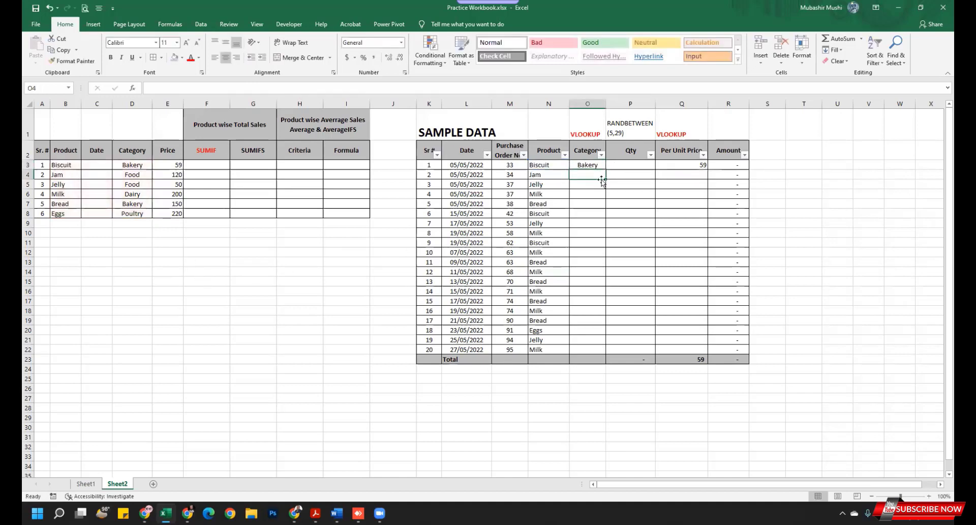
# Try to enter =randbetween((5,29) in the first Qty cell, P3
pyautogui.click(637, 166)
pyautogui.write('=')
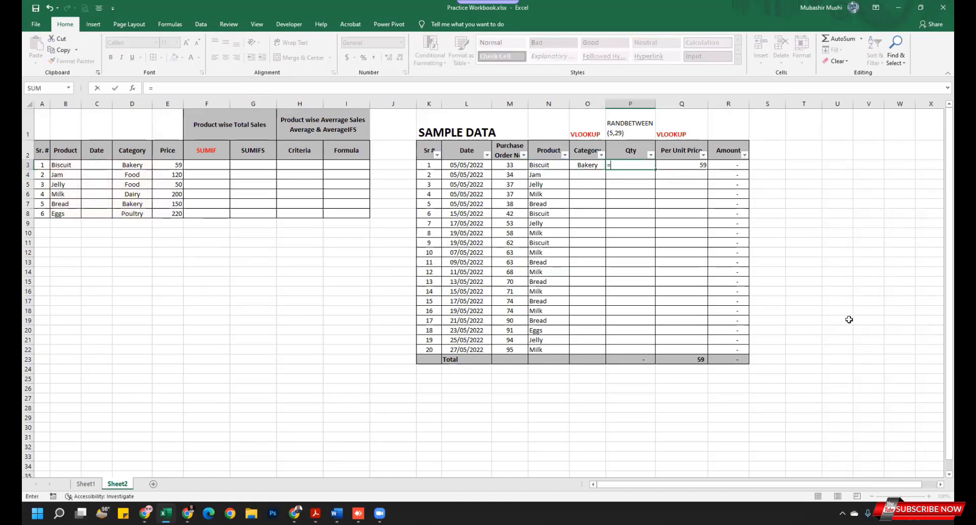
pyautogui.write('rand')
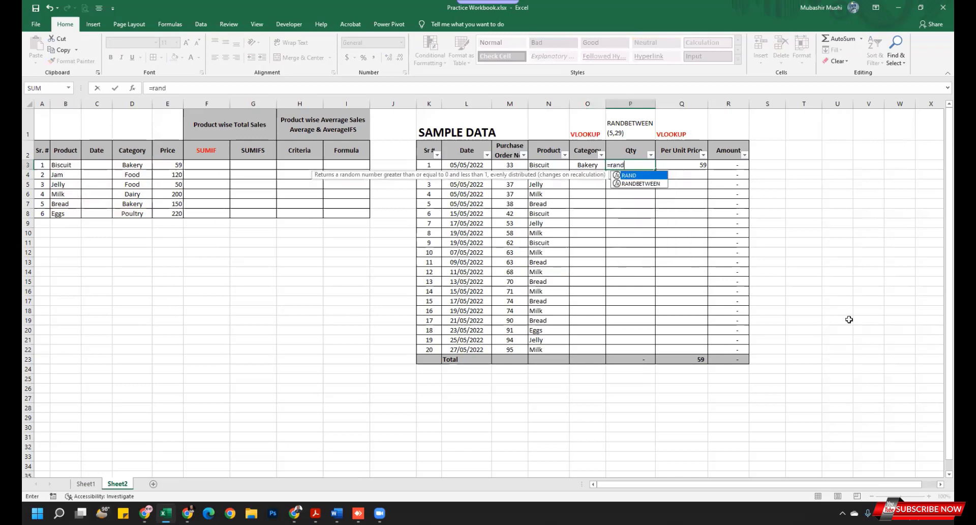
pyautogui.write('between')
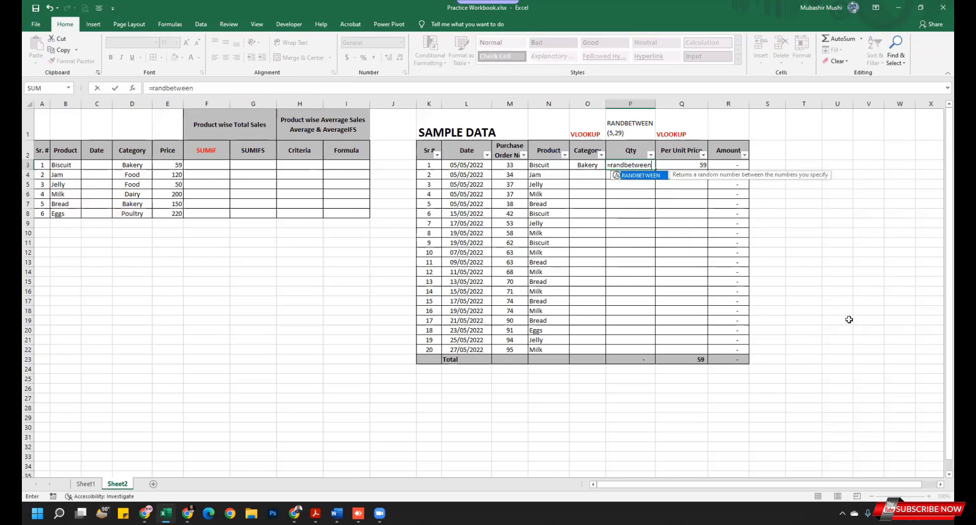
pyautogui.write('(')
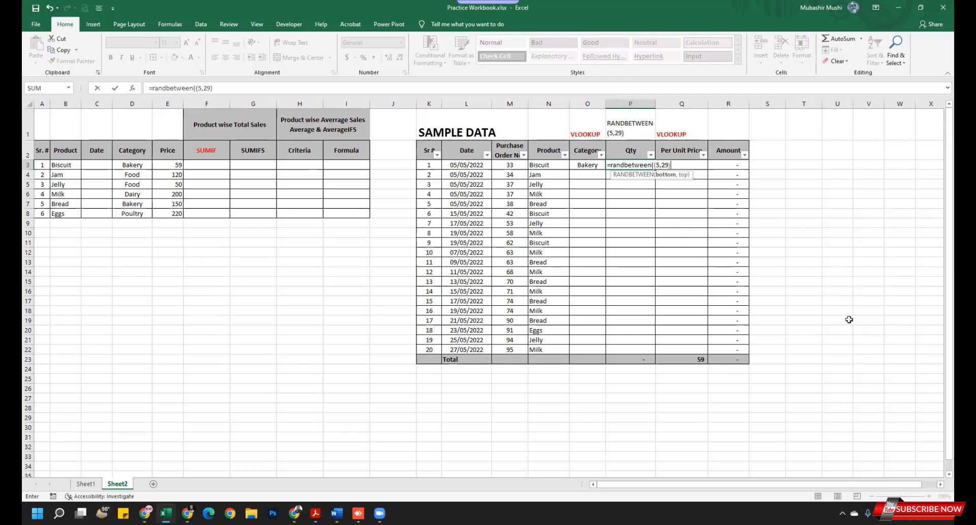
pyautogui.write('(5,29)')
pyautogui.press('Return')
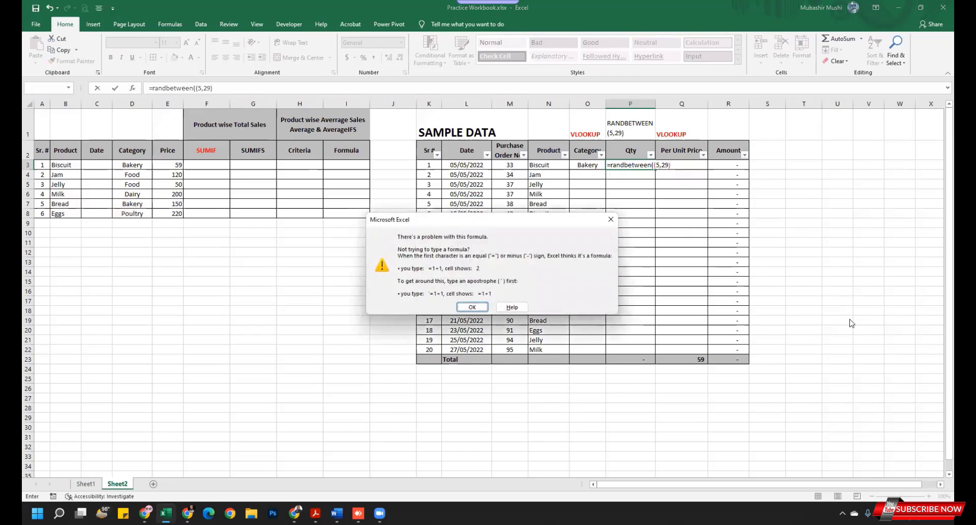
pyautogui.press('Return')
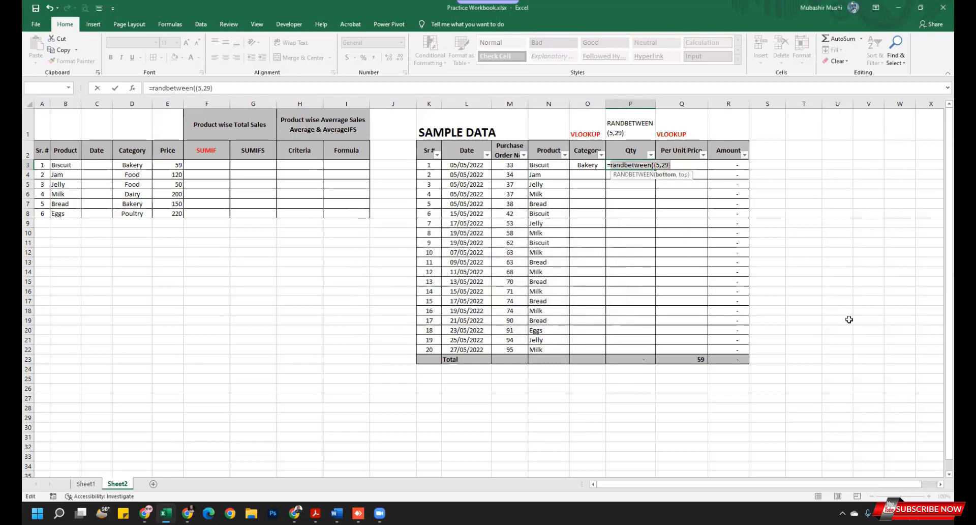
# Remove the extra opening parenthesis and enter =RANDBETWEEN(5,29) in the first Qty cell, P3
pyautogui.press('Left')
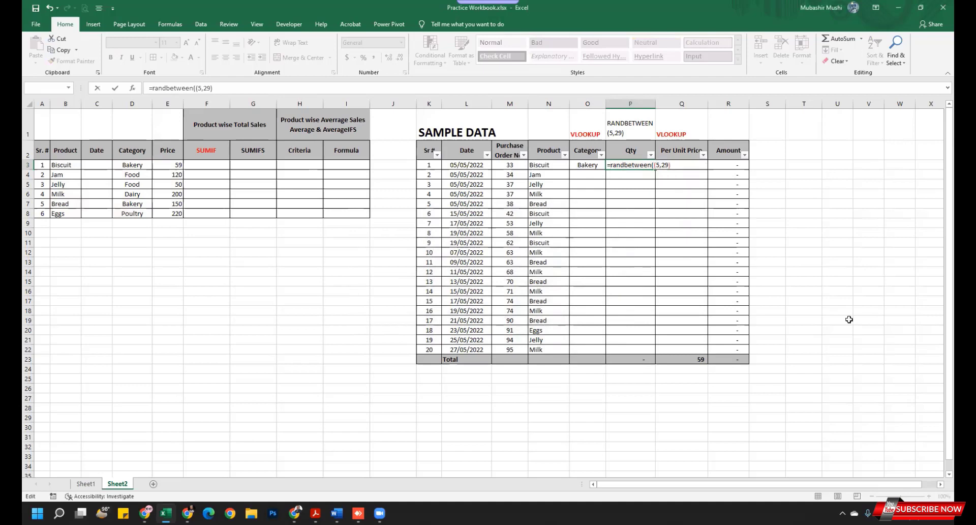
pyautogui.press('Right')
pyautogui.press('Delete')
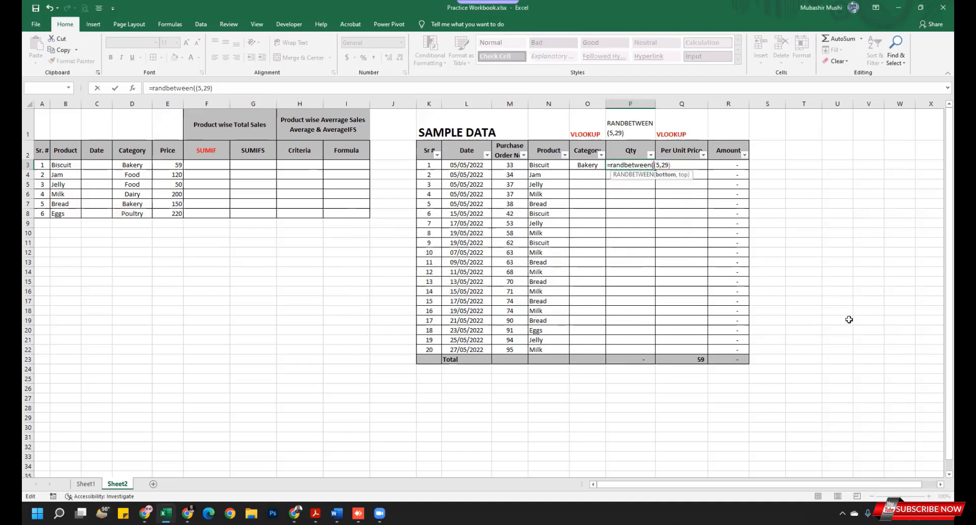
pyautogui.press('Return')
pyautogui.press('Up')
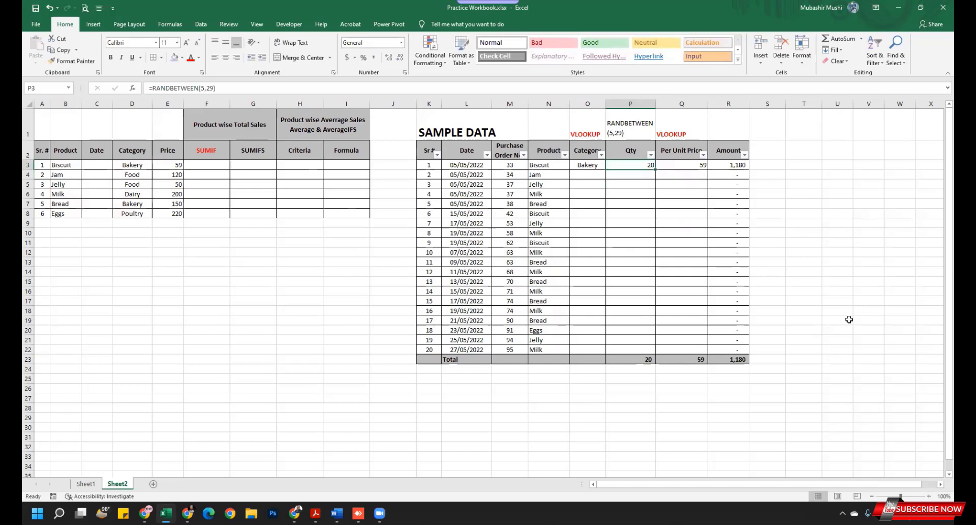
# Copy the Category, Qty and Per Unit Price formulas from O3:Q3 down to rows 4 through 22
pyautogui.press('Left')
pyautogui.hotkey('shift', 'Right')
pyautogui.hotkey('shift', 'Right')
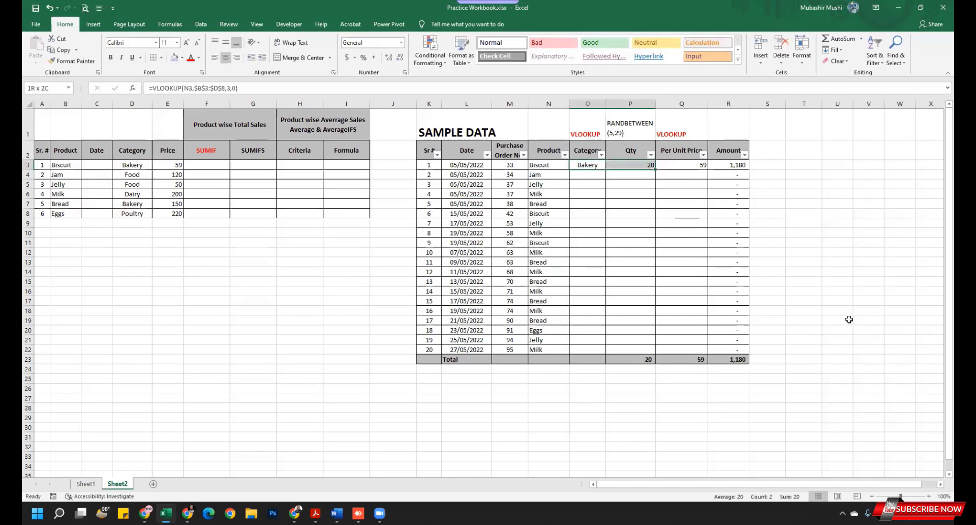
pyautogui.hotkey('ctrl', 'c')
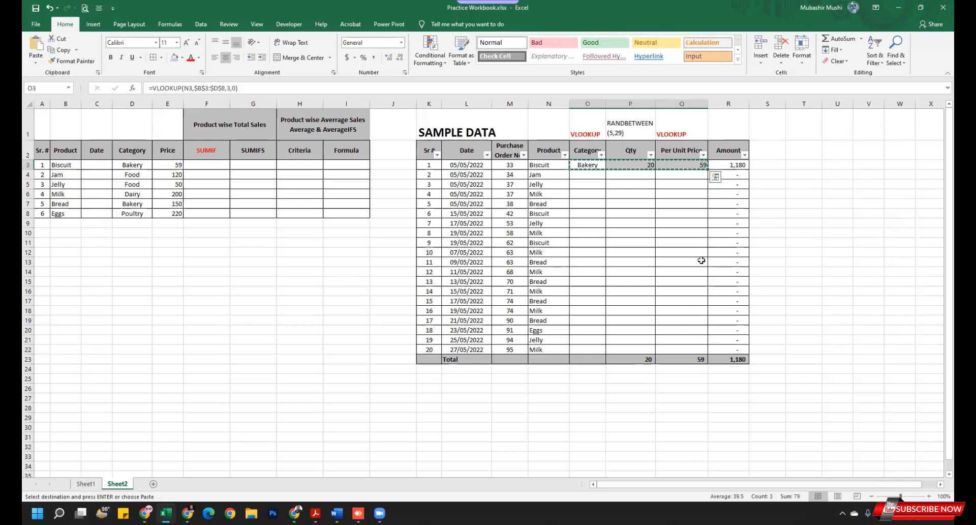
pyautogui.moveTo(588, 175); pyautogui.dragTo(582, 349)
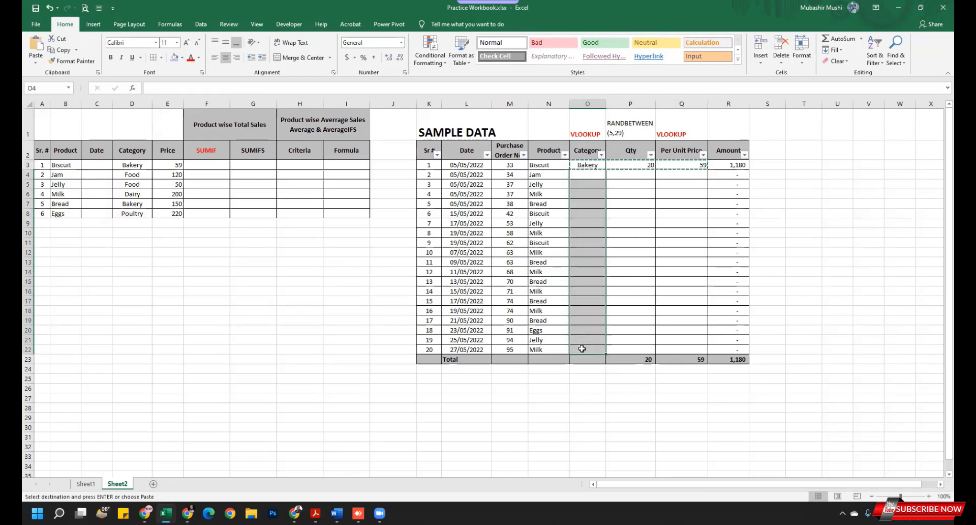
pyautogui.press('Return')
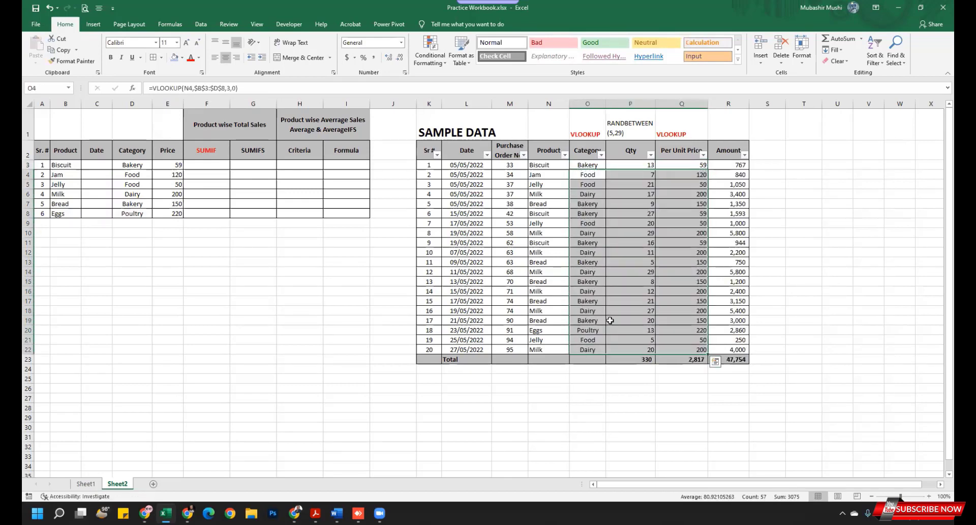
# Replace the RANDBETWEEN formulas in the Qty cells P3:P22 with their static values
pyautogui.click(618, 235)
pyautogui.click(689, 175)
pyautogui.doubleClick(645, 165)
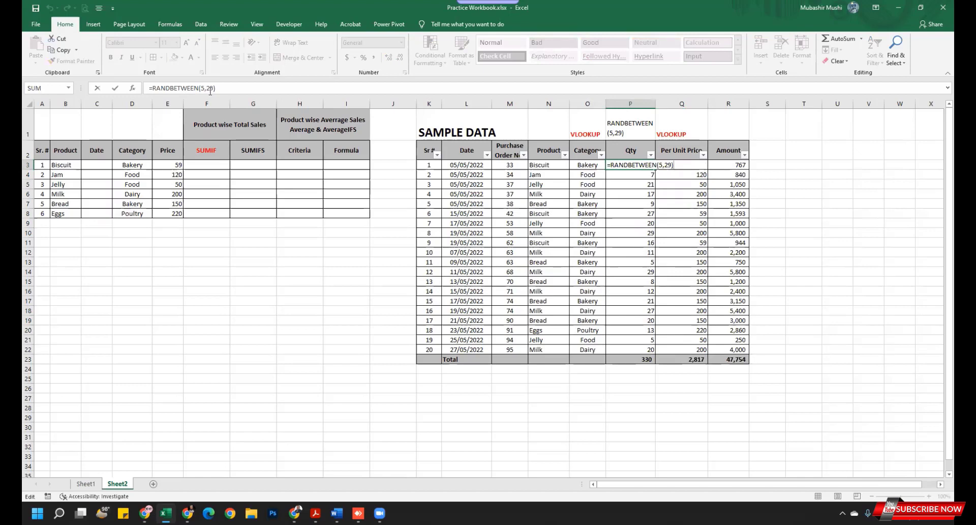
pyautogui.press('Escape')
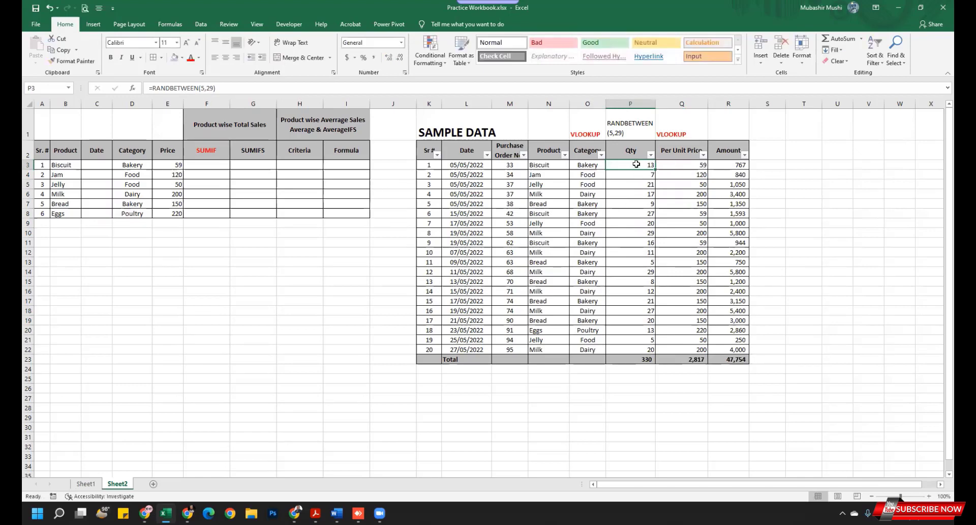
pyautogui.moveTo(636, 164); pyautogui.dragTo(650, 351)
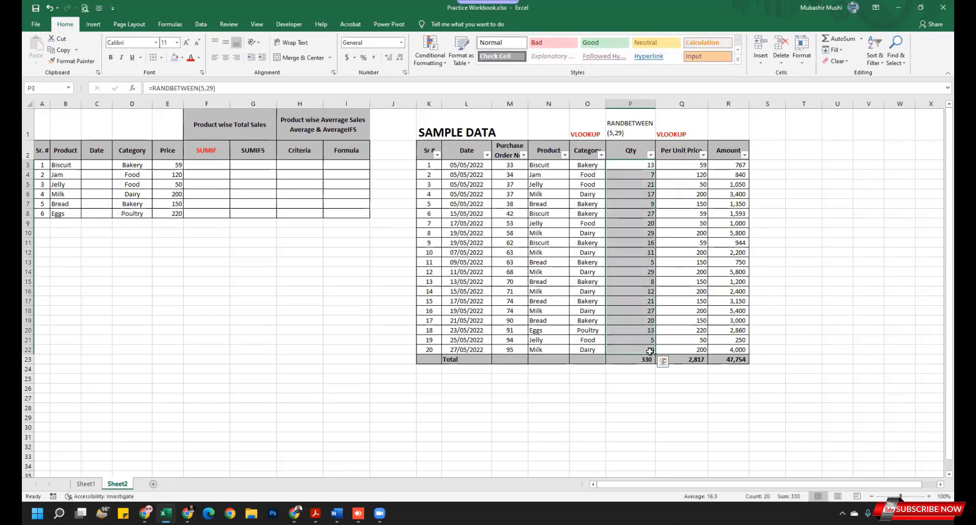
pyautogui.rightClick(650, 351)
pyautogui.press('Escape')
pyautogui.press('Up')
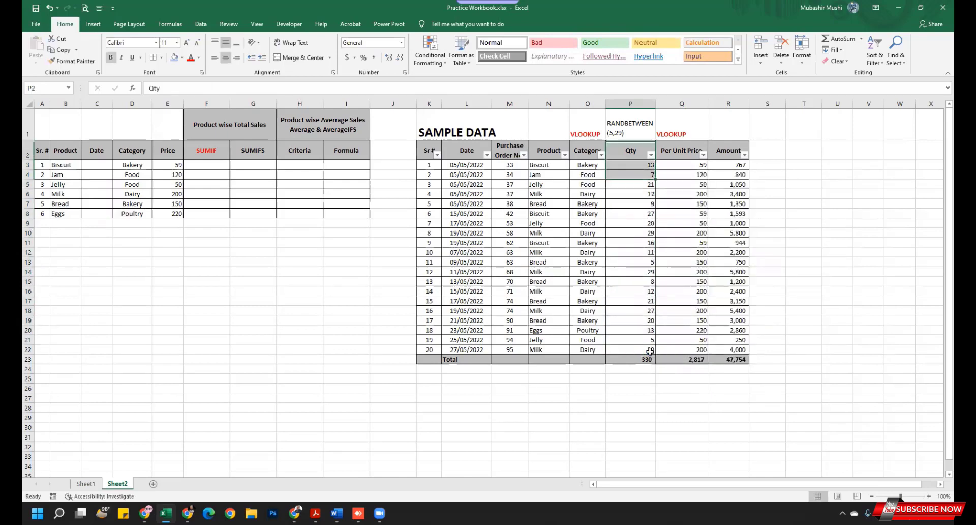
pyautogui.press('Down')
pyautogui.press('Down')
# Begin a SUMIF formula in F3 for Biscuit, using the sample data's Product column $N$3:$N$22 as the absolute range
pyautogui.click(207, 165)
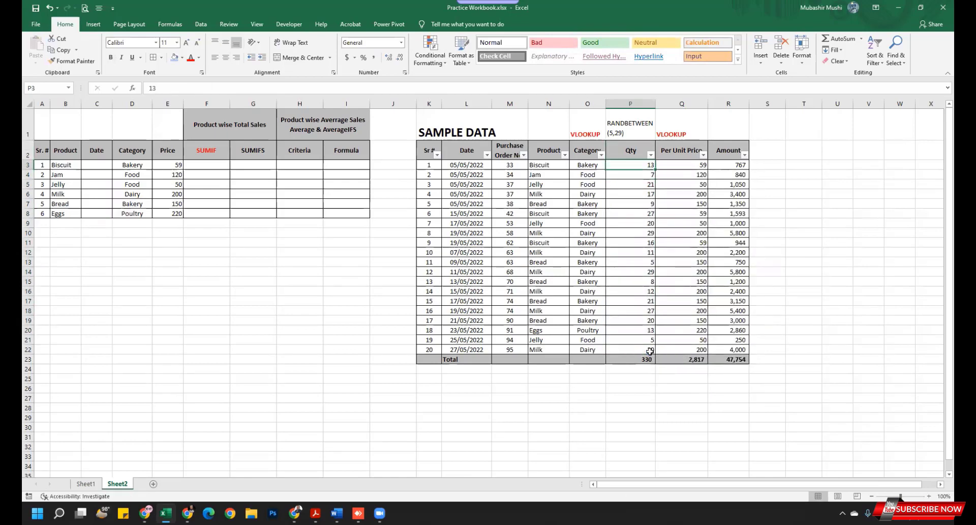
pyautogui.click(217, 167)
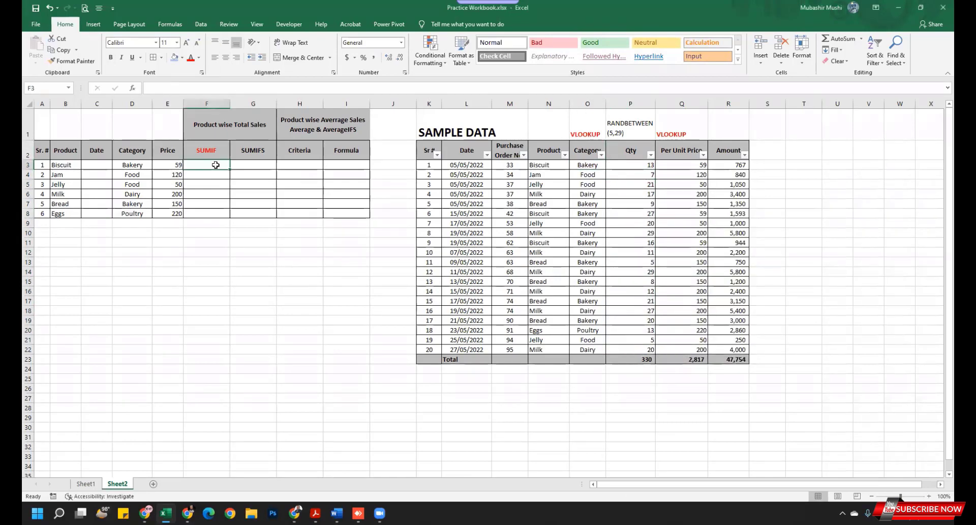
pyautogui.write('=s')
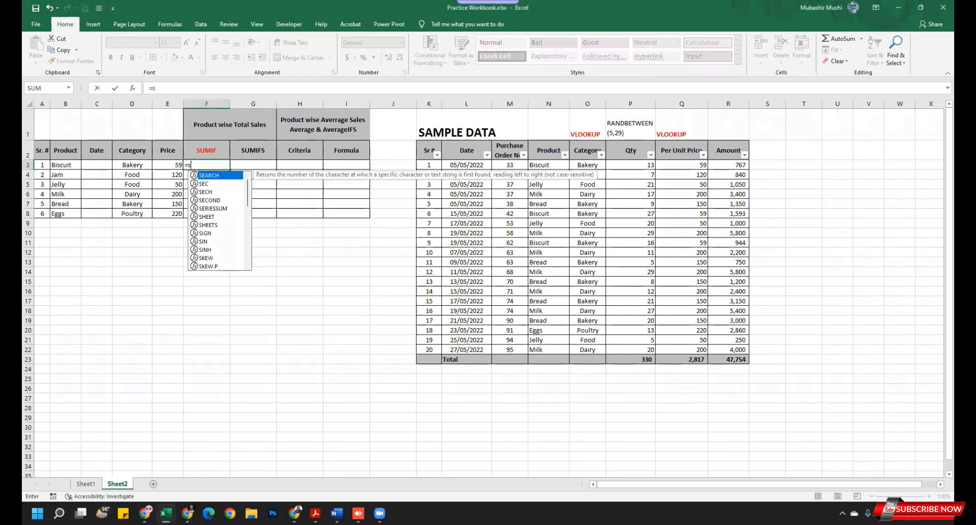
pyautogui.write('umif(')
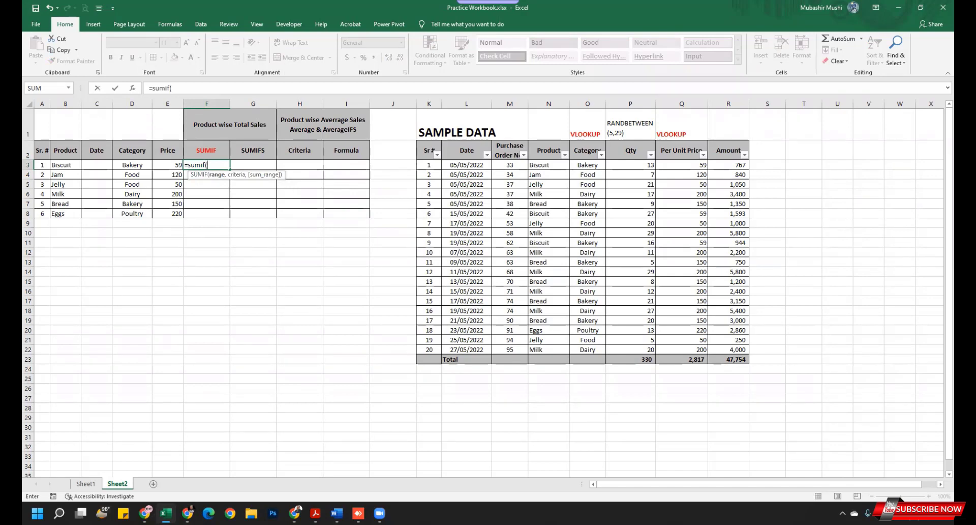
pyautogui.press('Right')
pyautogui.press('Right')
pyautogui.press('Right')
pyautogui.press('Right')
pyautogui.press('Right')
pyautogui.press('Right')
pyautogui.press('Right')
pyautogui.press('Right')
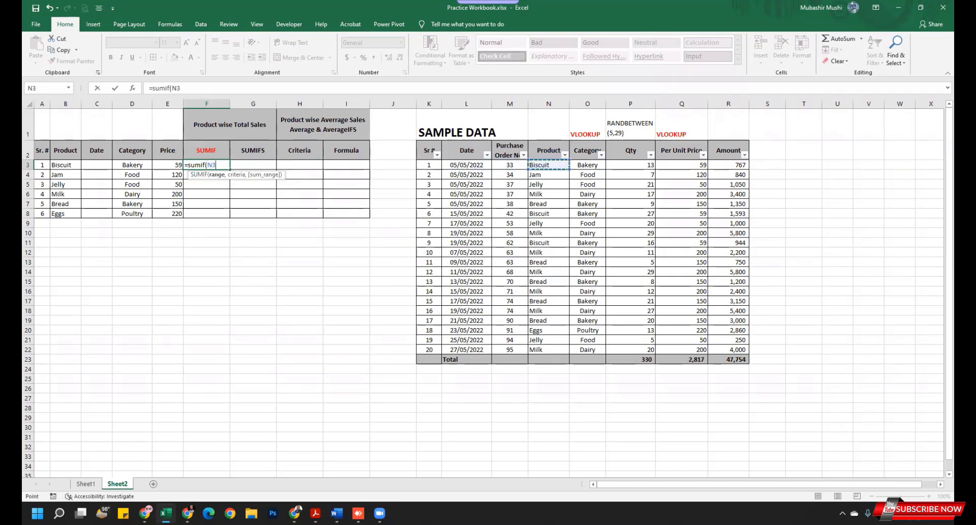
pyautogui.moveTo(548, 165); pyautogui.dragTo(568, 354)
pyautogui.press('F4')
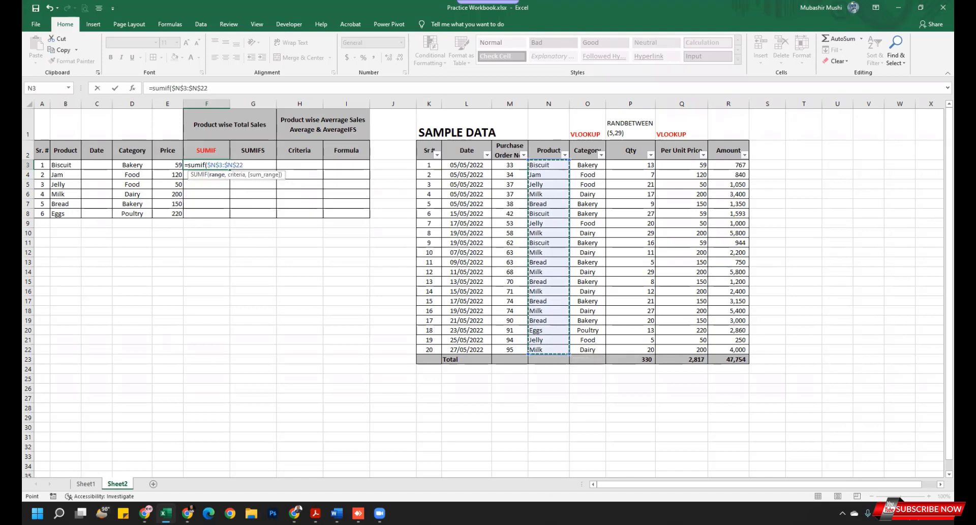
pyautogui.write(',')
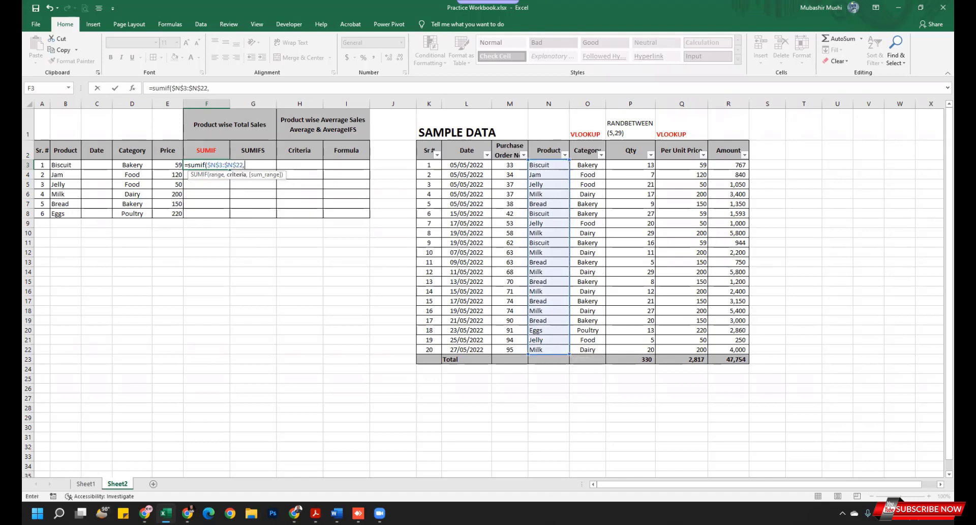
# Complete the F3 SUMIF with B3 as the criteria and the absolute Amount range $R$3:$R$22 as the sum range
pyautogui.click(65, 165)
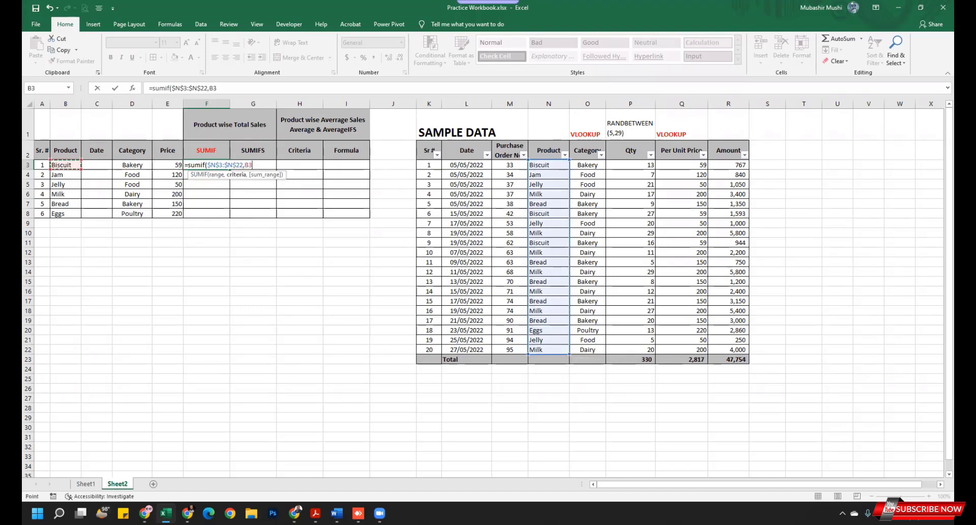
pyautogui.write(',')
pyautogui.press('Right')
pyautogui.press('Right')
pyautogui.press('Right')
pyautogui.press('Right')
pyautogui.press('Right')
pyautogui.press('Right')
pyautogui.press('Right')
pyautogui.press('Right')
pyautogui.press('Right')
pyautogui.press('Right')
pyautogui.press('Right')
pyautogui.press('Right')
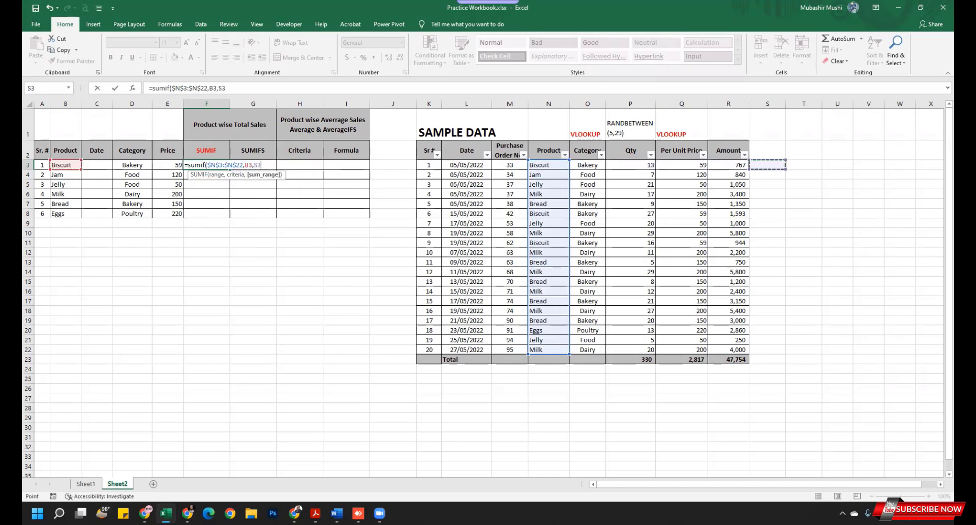
pyautogui.hotkey('shift', 'Down')
pyautogui.hotkey('shift', 'Down')
pyautogui.hotkey('shift', 'Down')
pyautogui.hotkey('shift', 'Down')
pyautogui.hotkey('shift', 'Down')
pyautogui.hotkey('shift', 'Down')
pyautogui.hotkey('shift', 'Down')
pyautogui.hotkey('shift', 'Down')
pyautogui.hotkey('shift', 'Down')
pyautogui.hotkey('shift', 'Down')
pyautogui.hotkey('shift', 'Down')
pyautogui.hotkey('shift', 'Down')
pyautogui.hotkey('shift', 'Down')
pyautogui.hotkey('shift', 'Down')
pyautogui.hotkey('shift', 'Down')
pyautogui.hotkey('shift', 'Down')
pyautogui.hotkey('shift', 'Down')
pyautogui.hotkey('shift', 'Down')
pyautogui.hotkey('shift', 'Down')
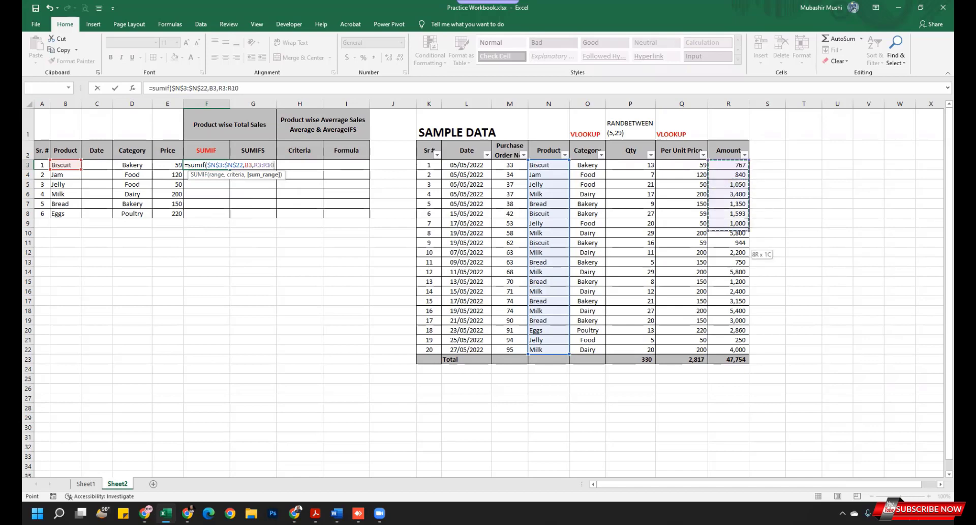
pyautogui.press('F4')
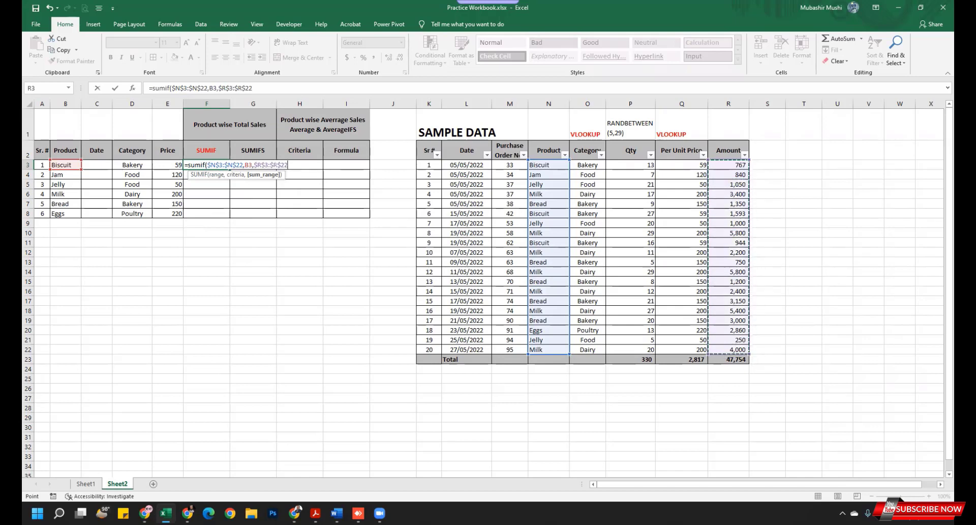
pyautogui.press('Return')
# Fill the SUMIF formula down from F3 through F8 for the remaining products
pyautogui.hotkey('ctrl', 'd')
pyautogui.press('Down')
pyautogui.hotkey('ctrl', 'f')
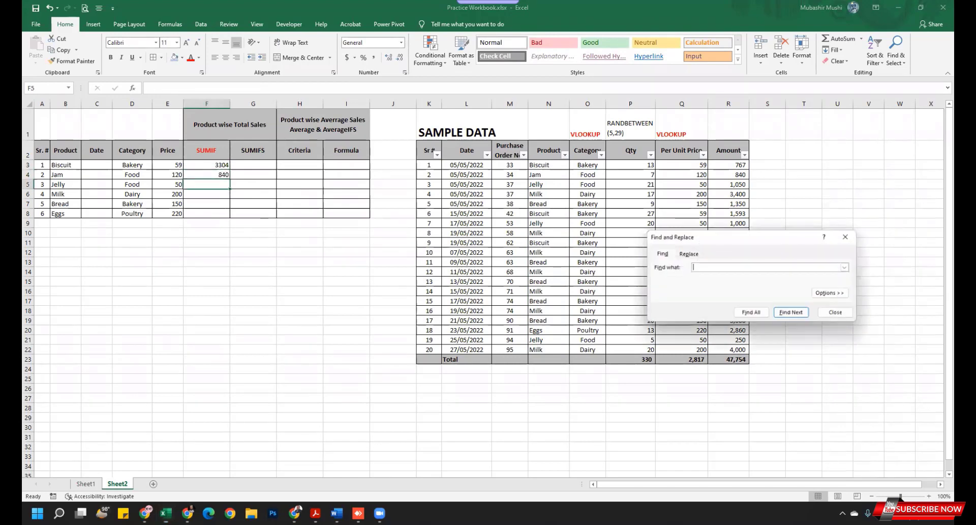
pyautogui.press('Escape')
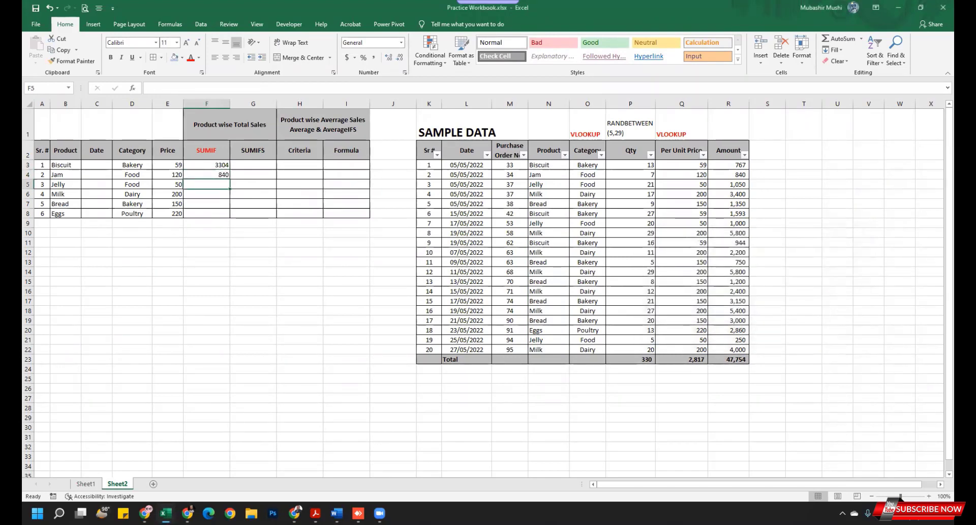
pyautogui.hotkey('ctrl', 'd')
pyautogui.press('Down')
pyautogui.hotkey('ctrl', 'd')
pyautogui.press('Down')
pyautogui.hotkey('ctrl', 'd')
pyautogui.press('Down')
pyautogui.hotkey('ctrl', 'd')
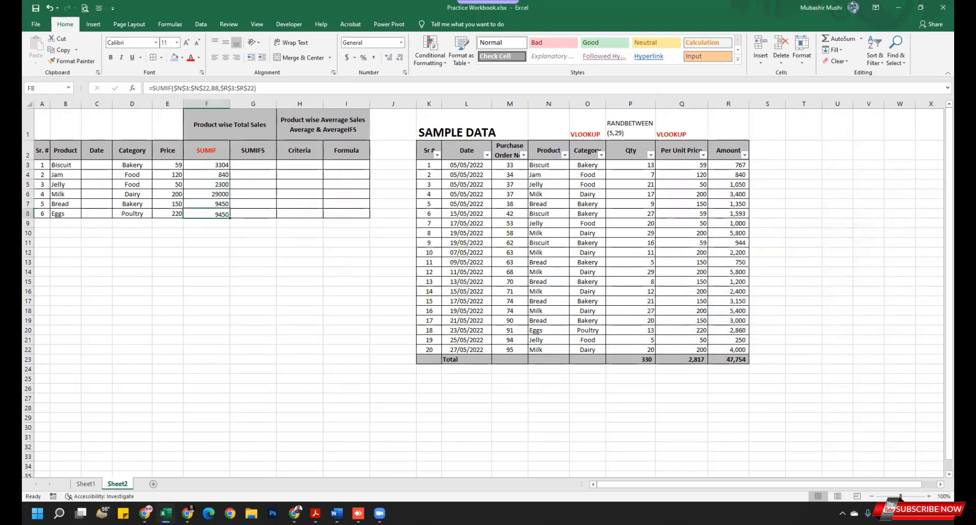
# Examine the range, criteria and sum range arguments of the Milk SUMIF in F6
pyautogui.press('Up')
pyautogui.press('Up')
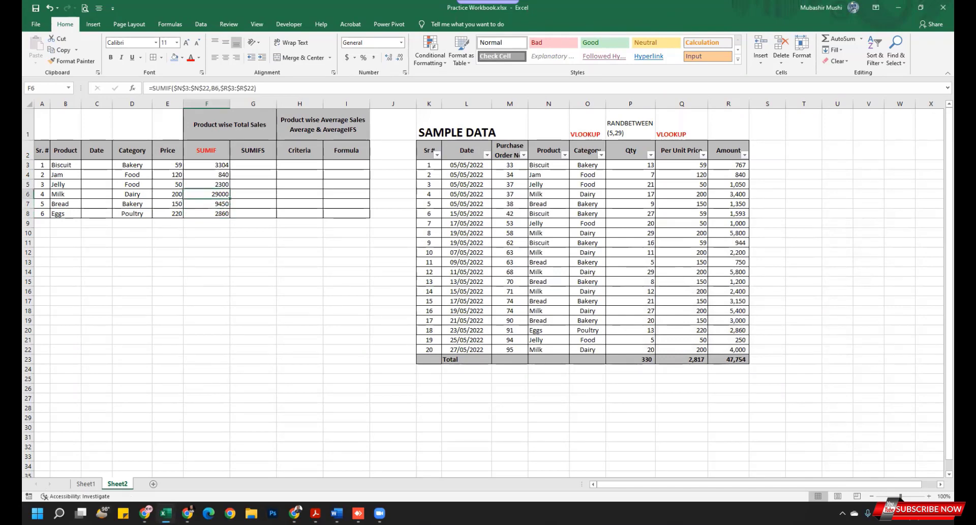
pyautogui.press('F2')
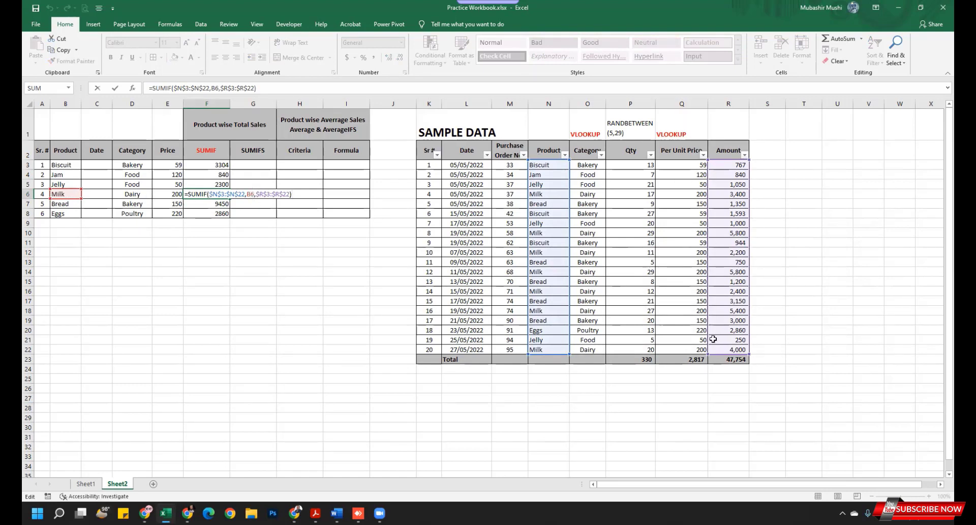
pyautogui.hotkey('ctrl', 'Return')
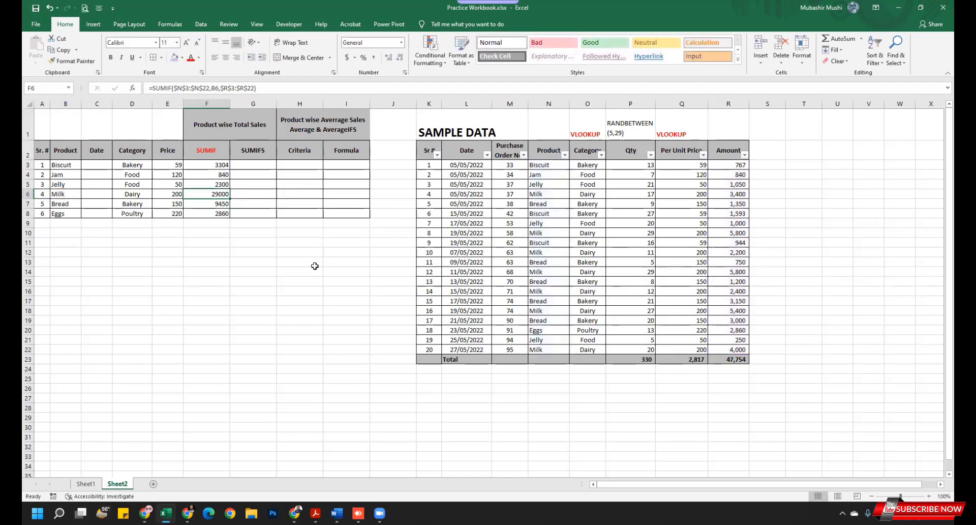
# Start retyping the Milk formula in F6 as a SUMIF over the absolute Product range $N$3:$N$22
pyautogui.write('=')
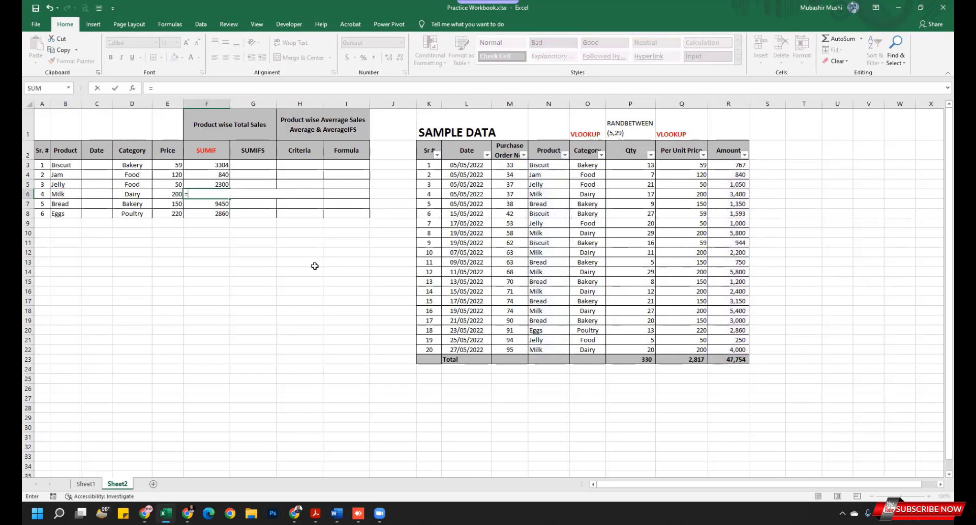
pyautogui.write('sumi')
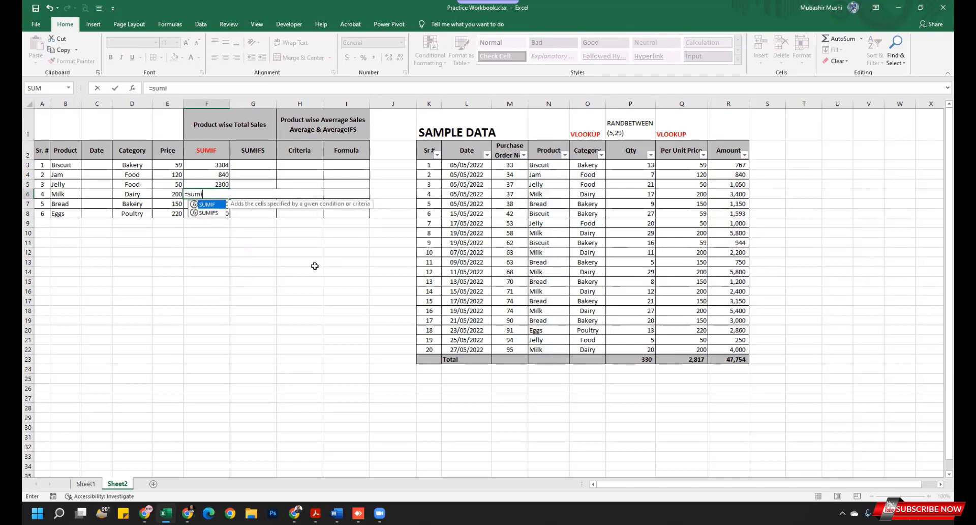
pyautogui.write('f(')
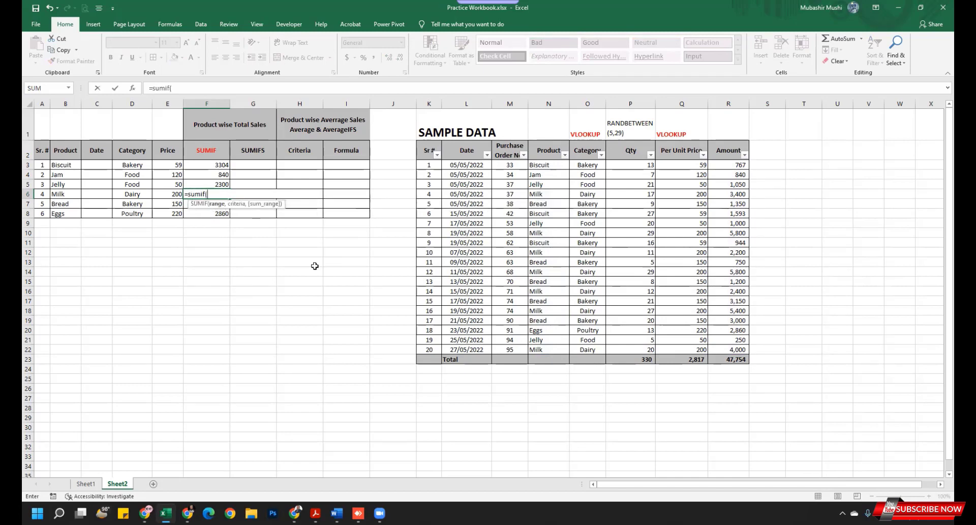
pyautogui.moveTo(548, 165); pyautogui.dragTo(555, 353)
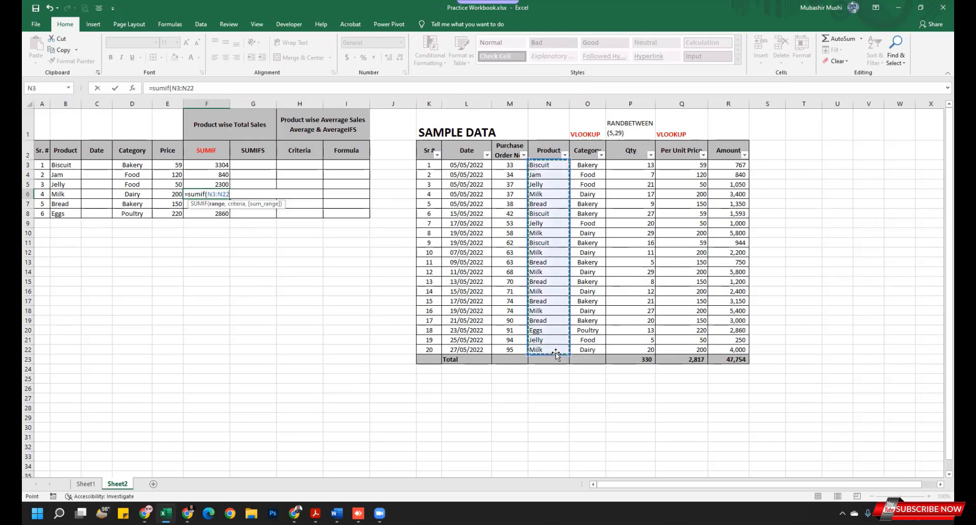
pyautogui.press('F4')
pyautogui.write(',')
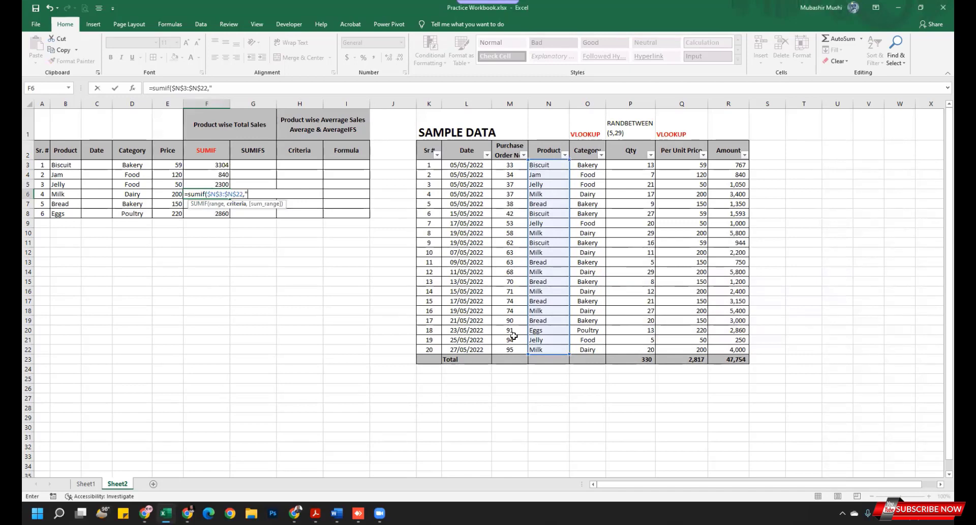
# Complete the F6 SUMIF with the typed text criterion "milk" and the absolute Amount range $R$3:$R$22
pyautogui.write('milk",')
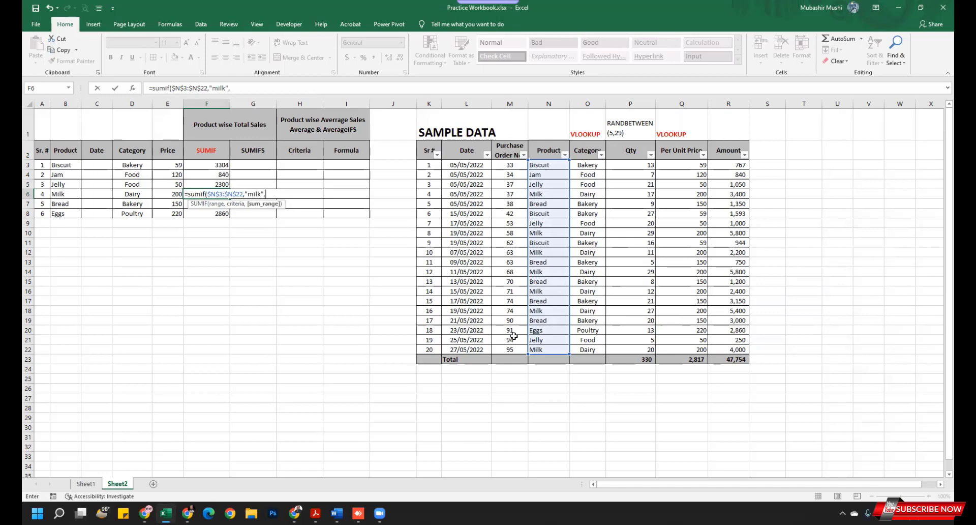
pyautogui.moveTo(732, 165); pyautogui.dragTo(732, 350)
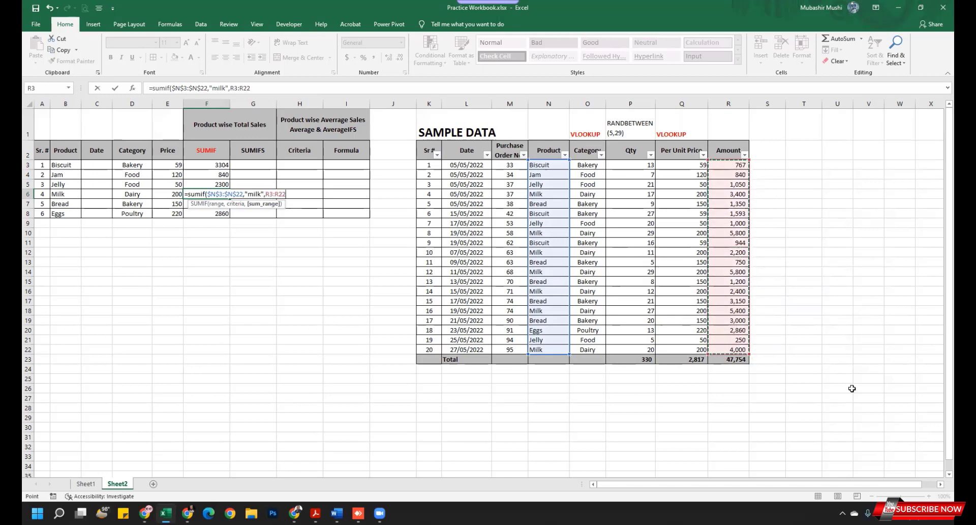
pyautogui.press('F4')
pyautogui.press('Return')
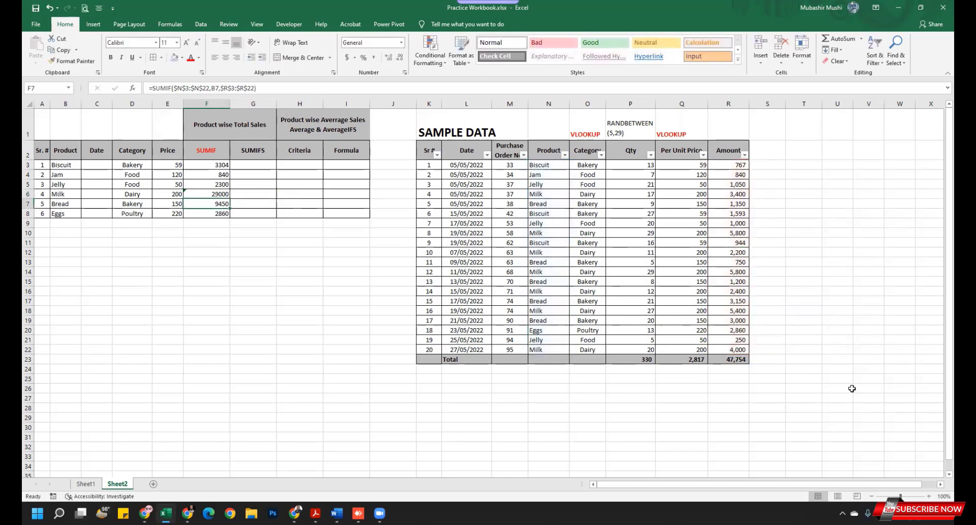
pyautogui.press('Up')
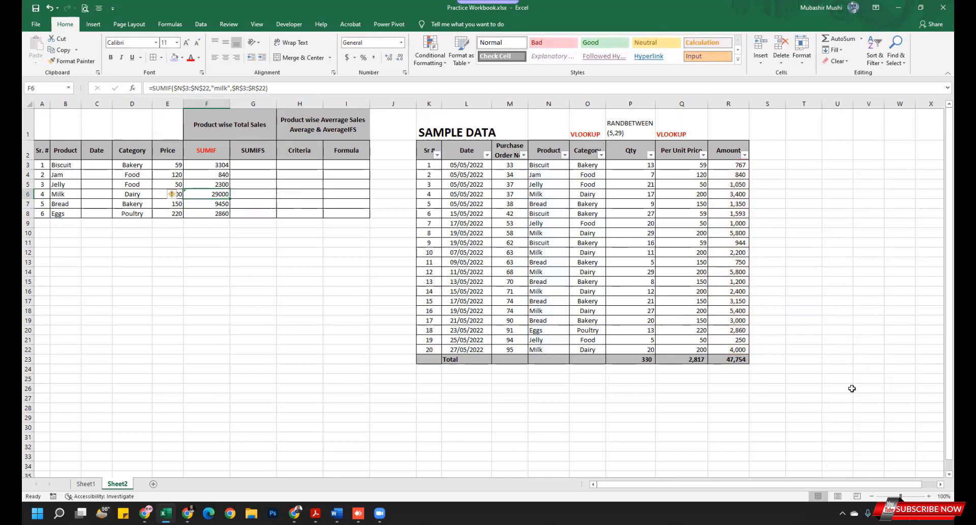
# Undo and redo the F6 formula change, and inspect the typed "milk" criterion in the SUMIF
pyautogui.hotkey('ctrl', 'z')
pyautogui.hotkey('ctrl', 'y')
pyautogui.doubleClick(220, 87)
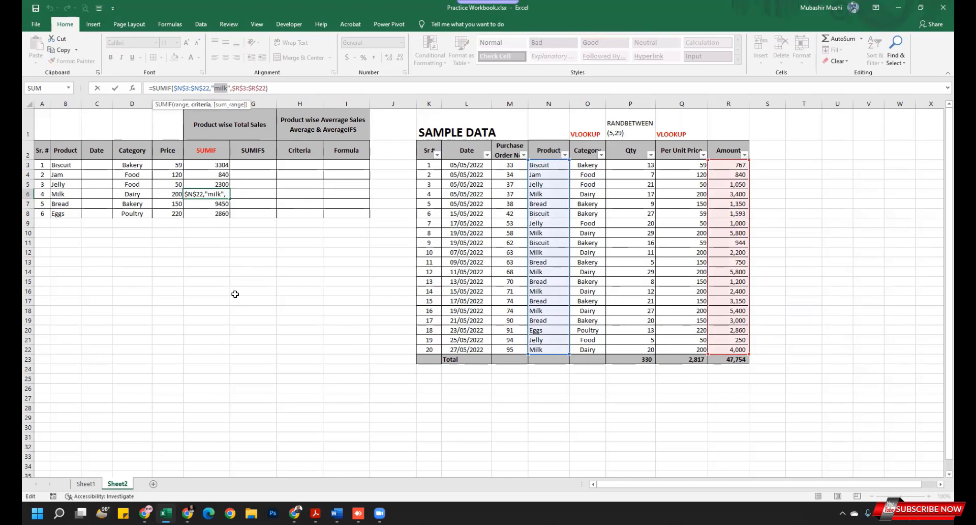
pyautogui.press('Return')
pyautogui.press('Up')
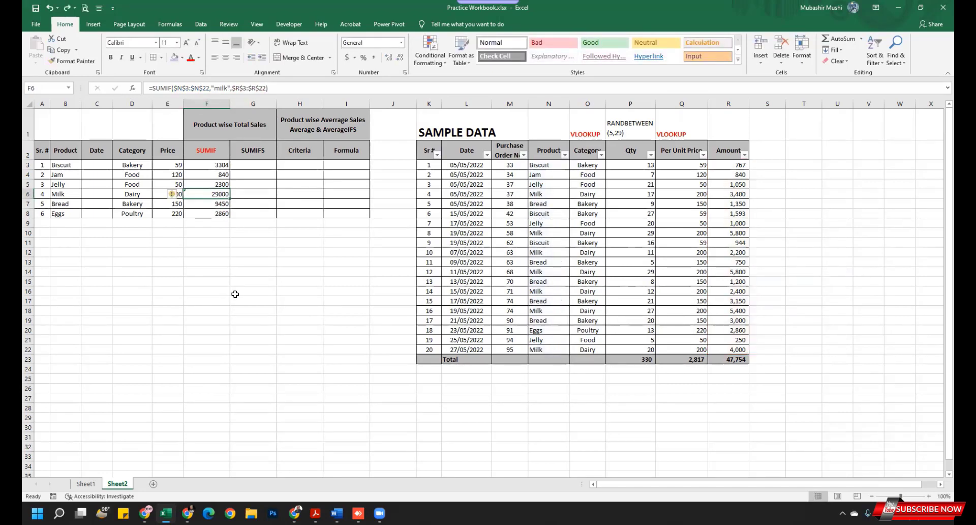
# Undo the typed-criterion change in F6 and check the criteria cell reference B6 in the Milk SUMIF
pyautogui.hotkey('ctrl', 'z')
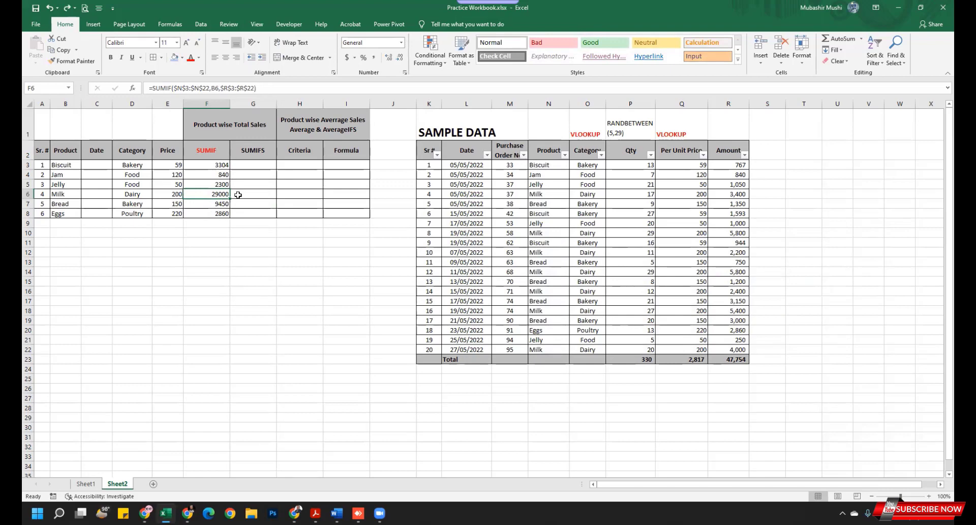
pyautogui.press('F2')
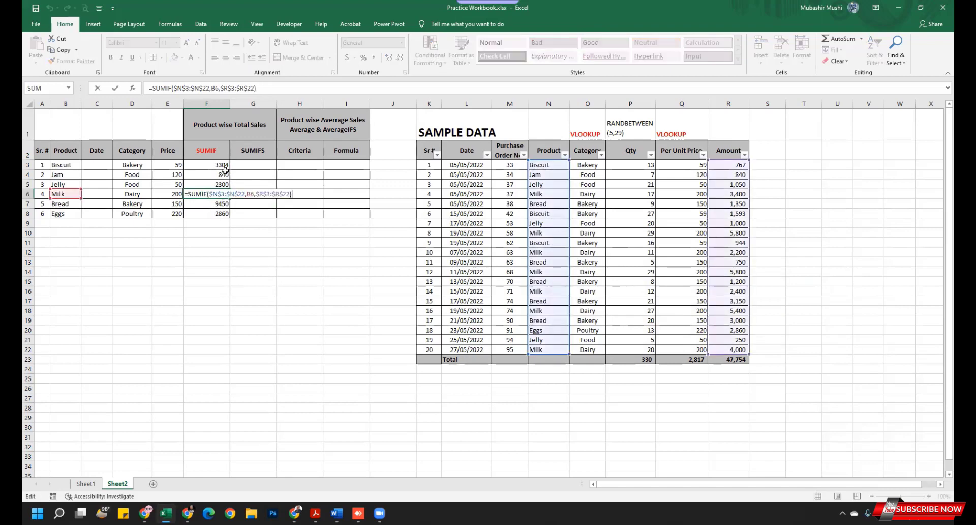
pyautogui.click(212, 87)
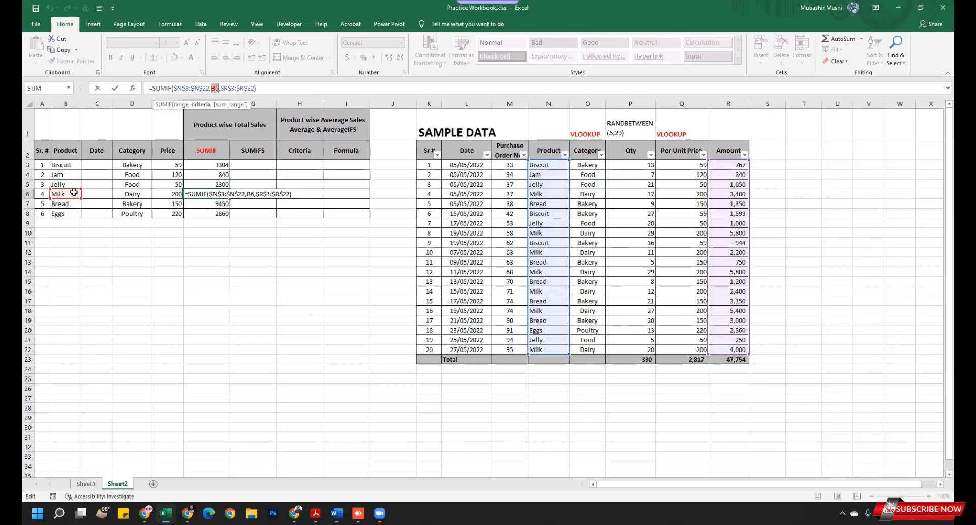
pyautogui.press('Return')
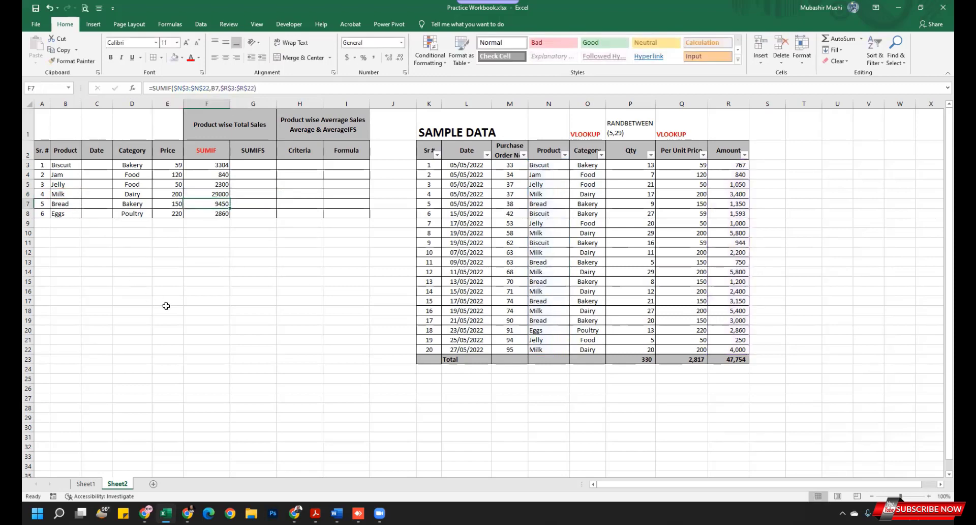
# Begin a SUMIFS formula in G3 for Biscuit with the absolute Amount range $R$3:$R$22 as the sum range
pyautogui.press('Up')
pyautogui.press('Up')
pyautogui.press('Up')
pyautogui.press('Up')
pyautogui.press('Right')
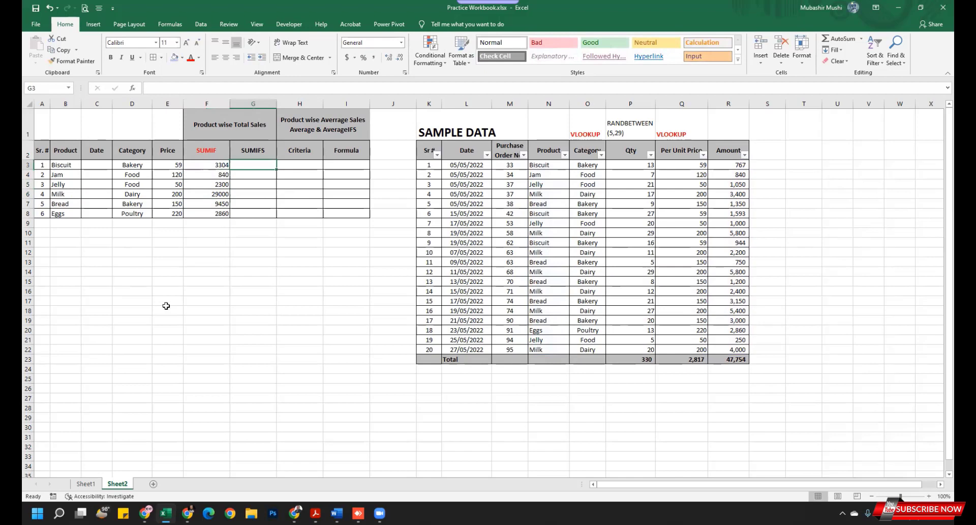
pyautogui.write('=su')
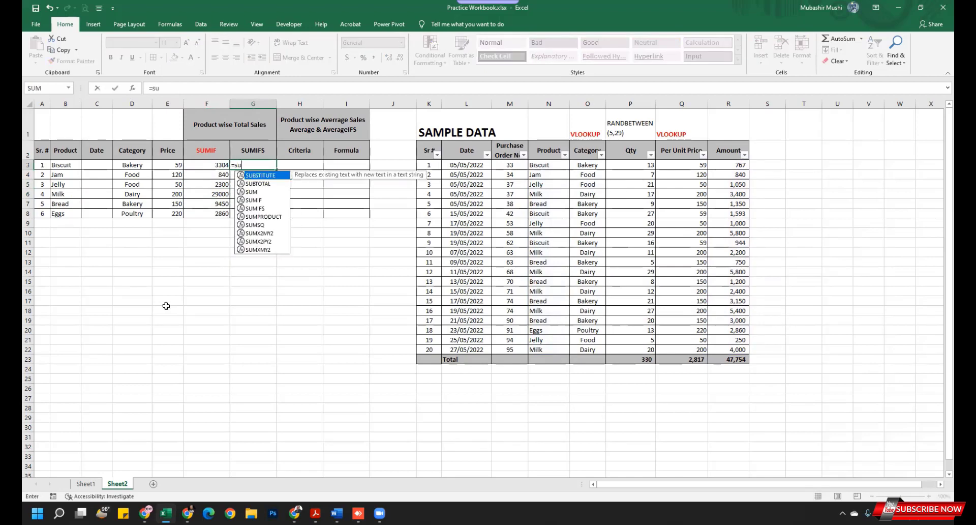
pyautogui.write('mifs(')
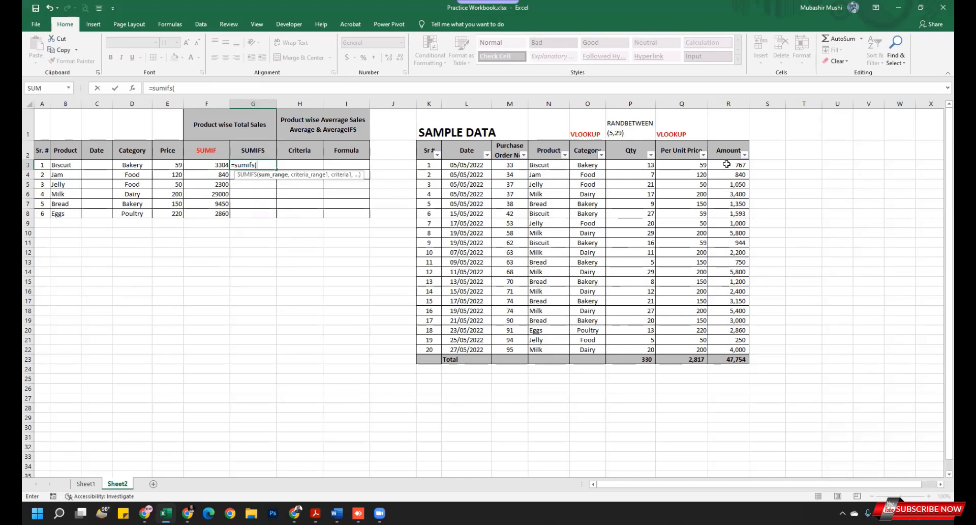
pyautogui.moveTo(727, 164); pyautogui.dragTo(735, 350)
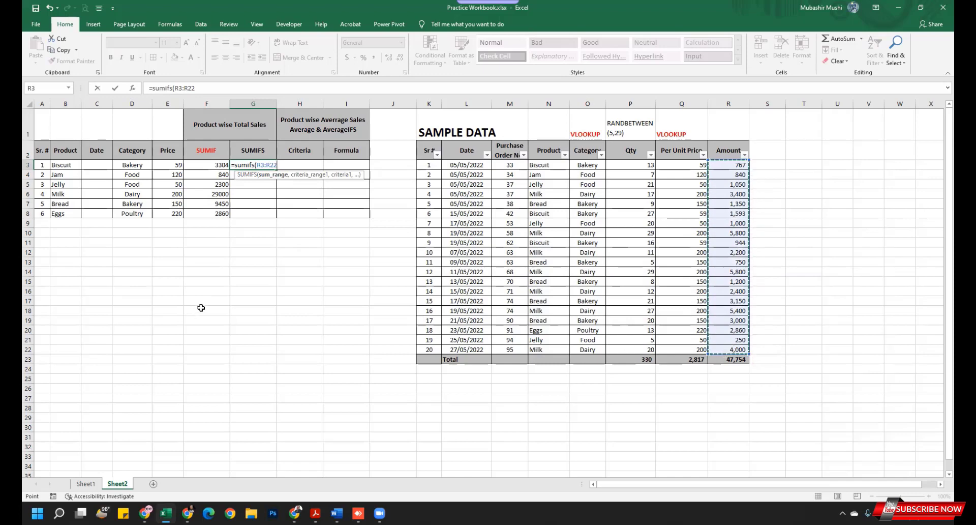
pyautogui.press('F4')
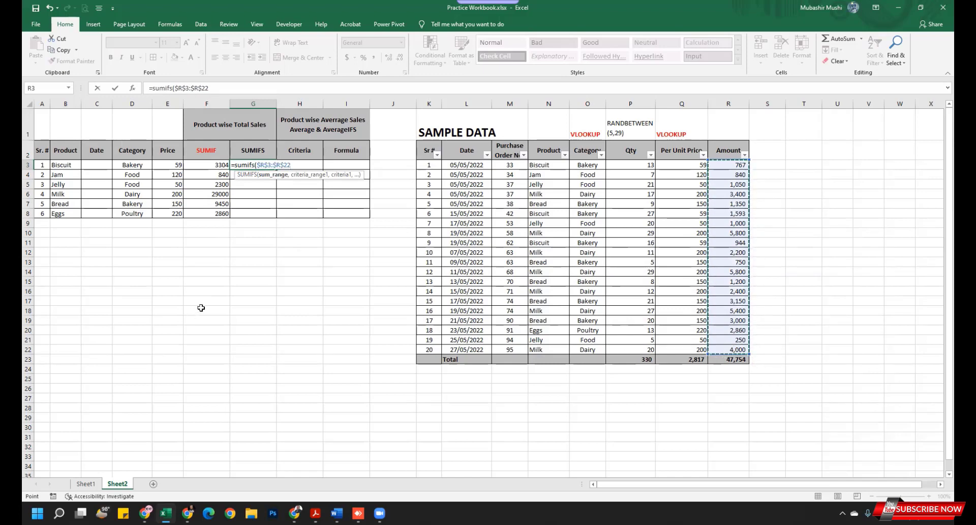
pyautogui.write(',')
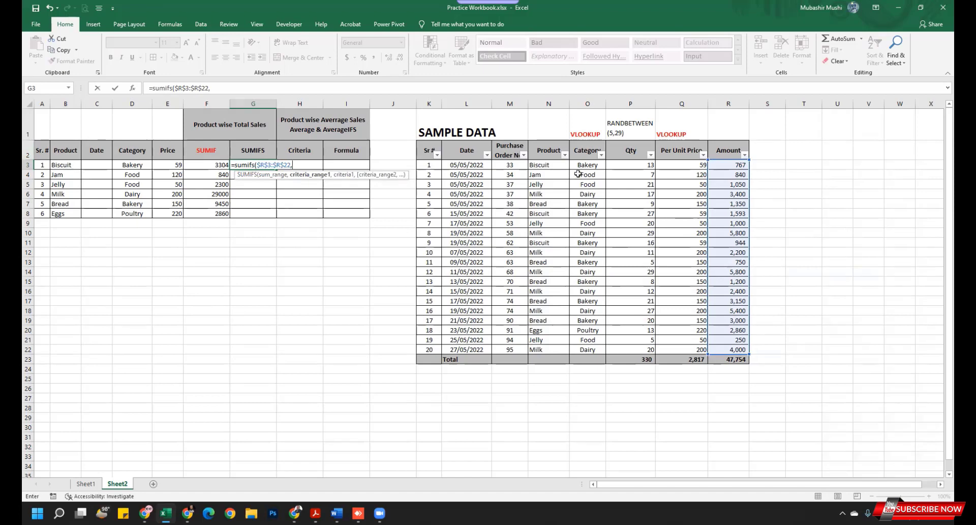
# Add the absolute Product range $N$3:$N$22 with B3 as the first criteria pair of the G3 SUMIFS
pyautogui.moveTo(555, 165); pyautogui.dragTo(557, 349)
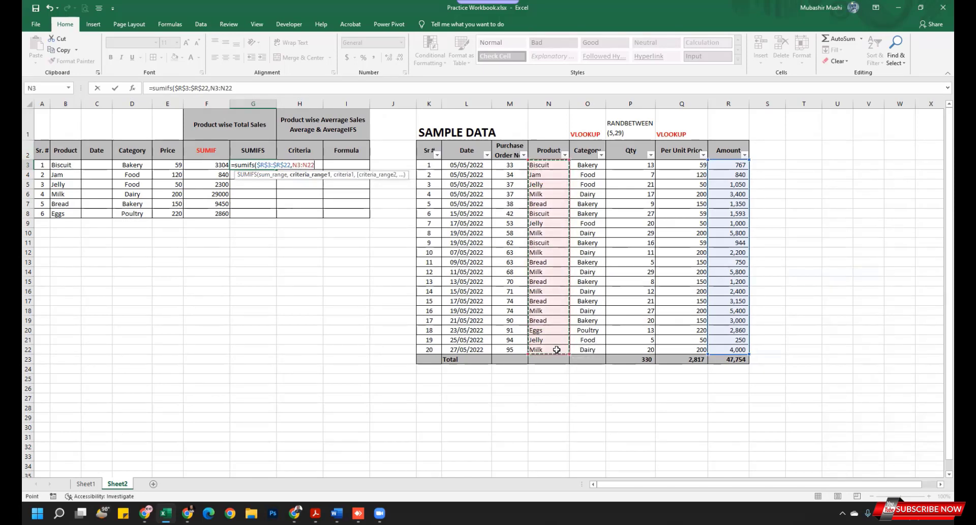
pyautogui.press('F4')
pyautogui.write(',')
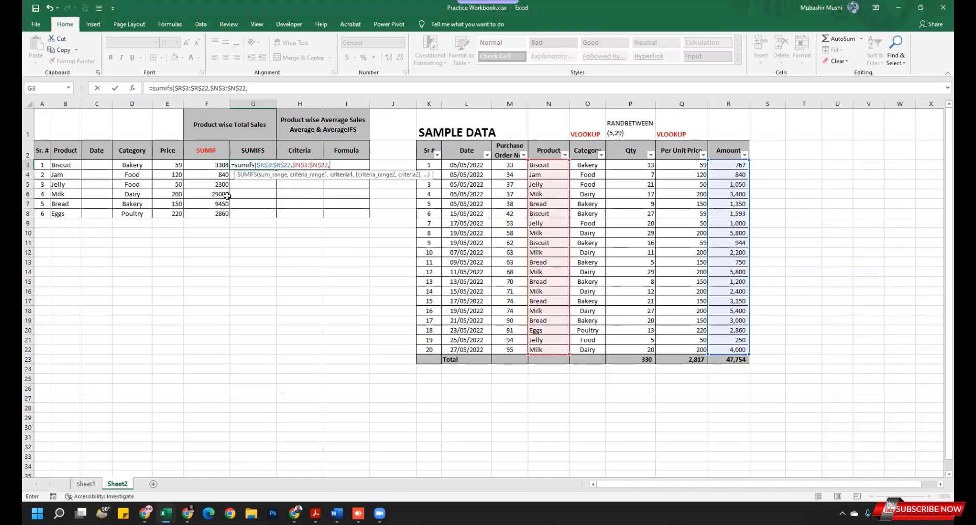
pyautogui.click(65, 165)
pyautogui.write(',')
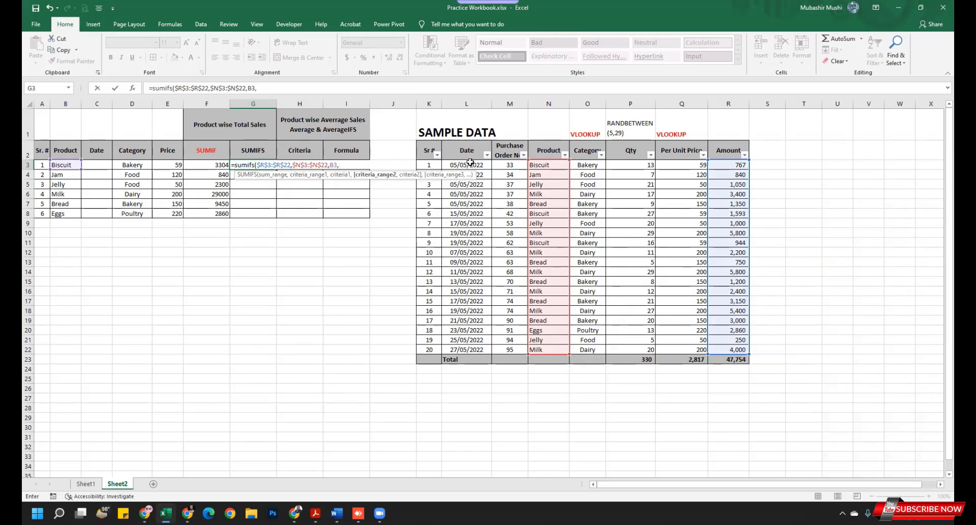
# Add the absolute Date range $L$3:$L$22 with C3 as the second criteria pair and enter the G3 SUMIFS
pyautogui.moveTo(470, 162); pyautogui.dragTo(464, 345)
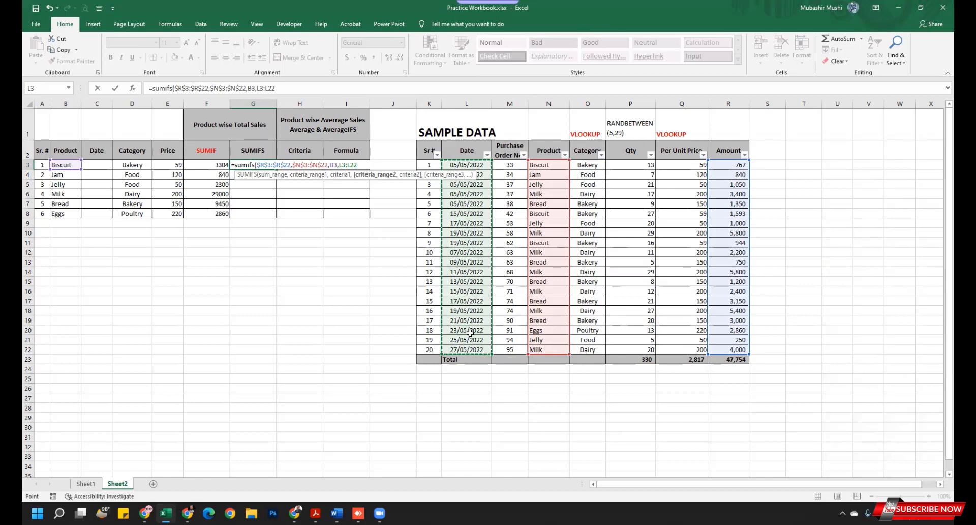
pyautogui.press('F4')
pyautogui.write(',')
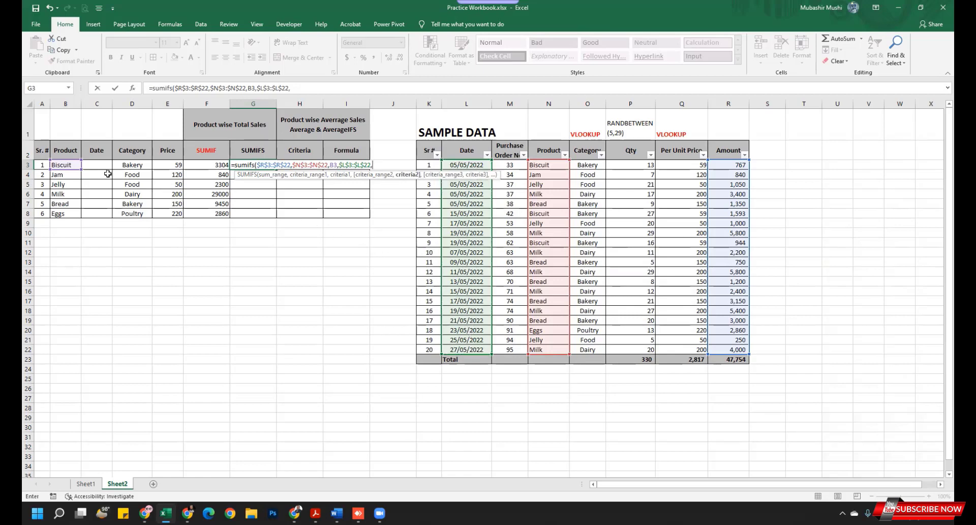
pyautogui.click(103, 165)
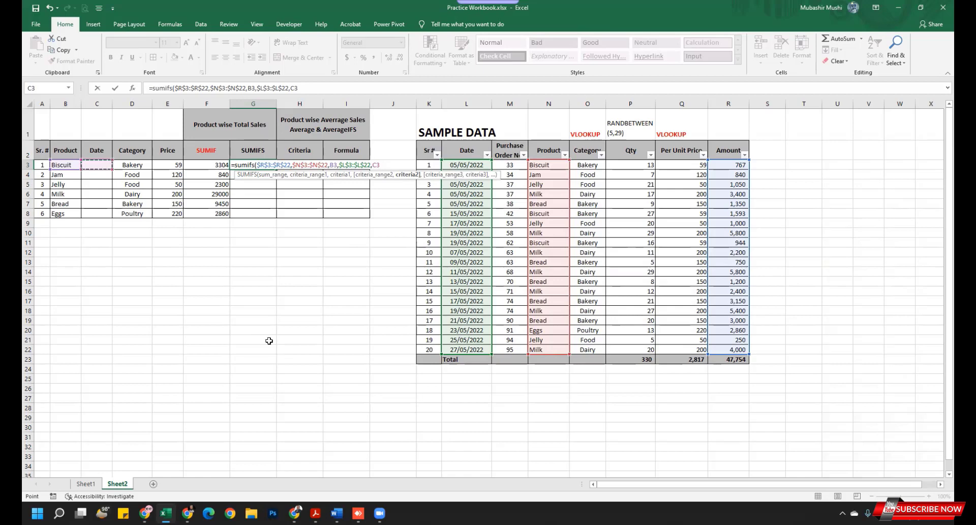
pyautogui.write(')')
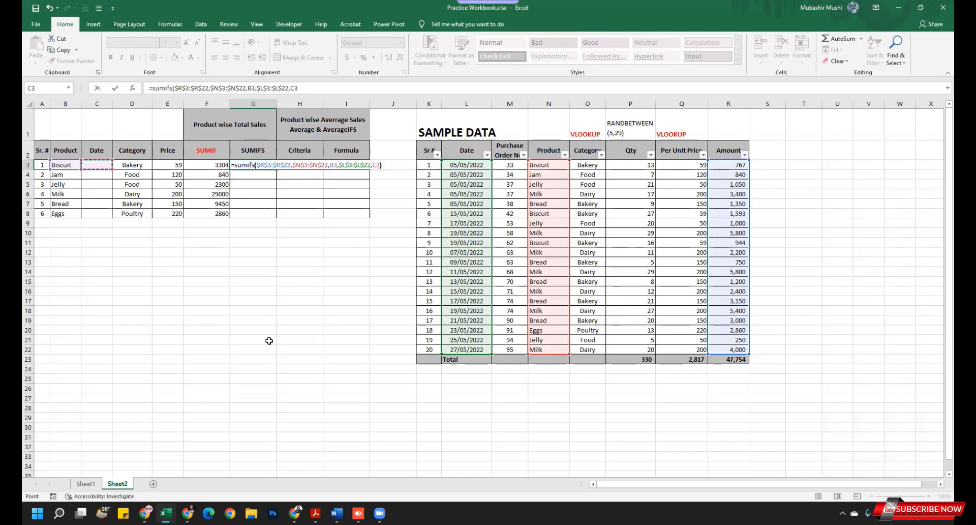
pyautogui.hotkey('ctrl', 'Return')
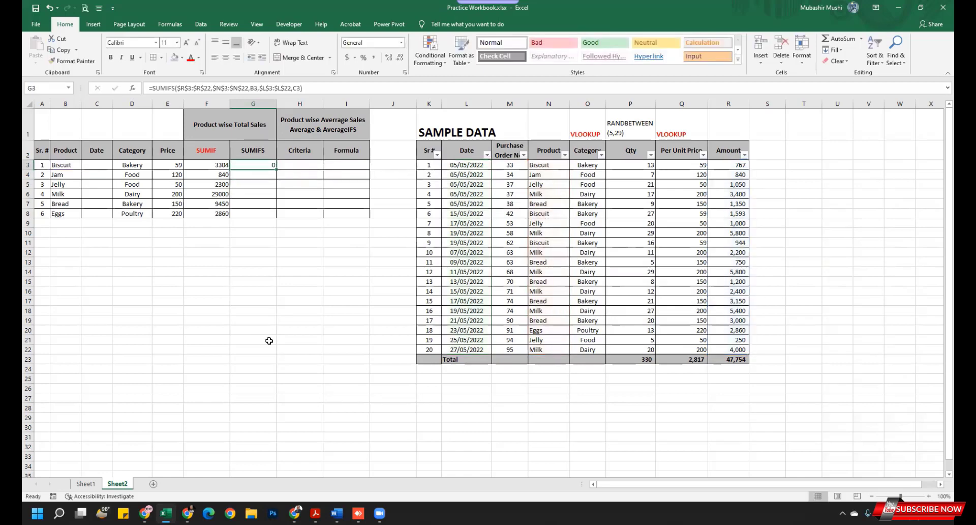
# Copy the first sample date from L3 into the Biscuit row's Date cell C3 and autofit column C
pyautogui.press('Left')
pyautogui.press('Left')
pyautogui.press('Left')
pyautogui.press('Left')
pyautogui.press('Right')
pyautogui.press('Right')
pyautogui.press('Right')
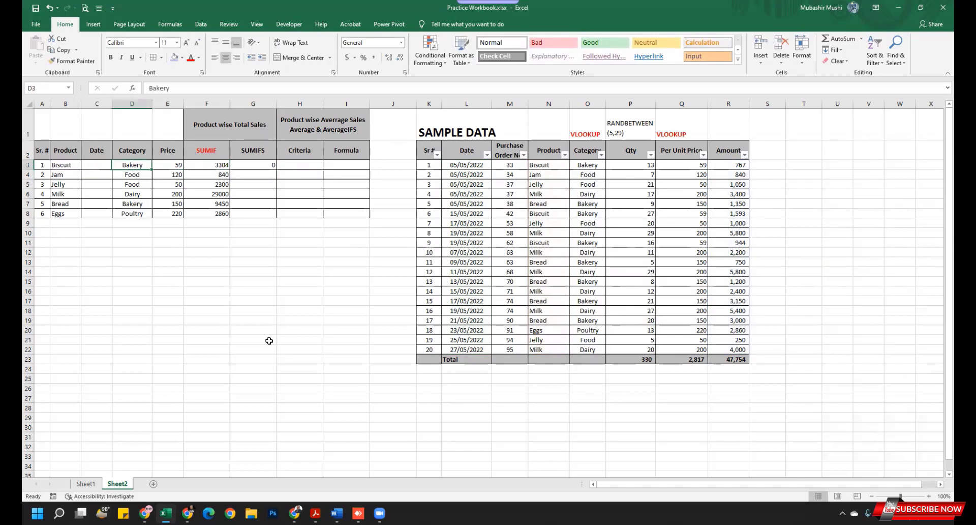
pyautogui.press('Right')
pyautogui.press('Right')
pyautogui.press('Right')
pyautogui.press('Right')
pyautogui.press('Right')
pyautogui.press('Right')
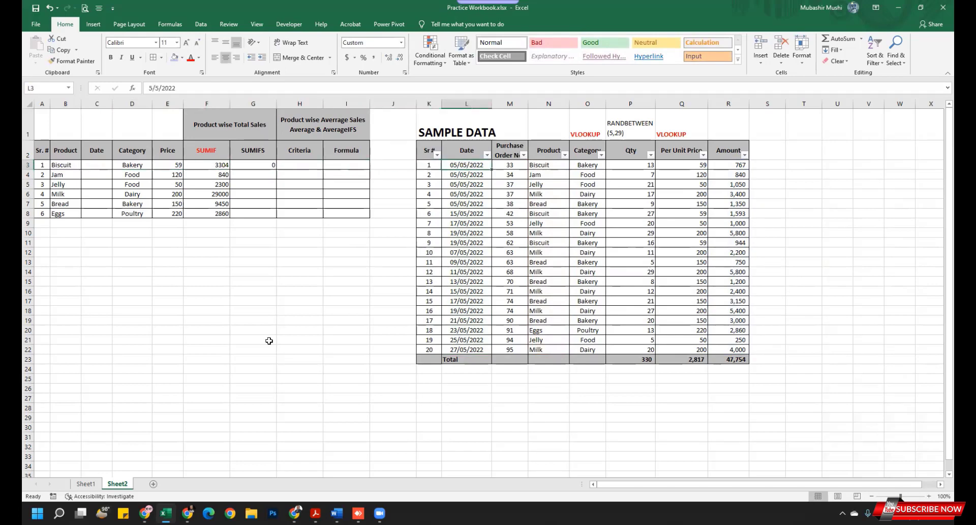
pyautogui.hotkey('ctrl', 'c')
pyautogui.press('Left')
pyautogui.press('Left')
pyautogui.press('Left')
pyautogui.press('Left')
pyautogui.press('Left')
pyautogui.press('Left')
pyautogui.press('Left')
pyautogui.press('Left')
pyautogui.press('Left')
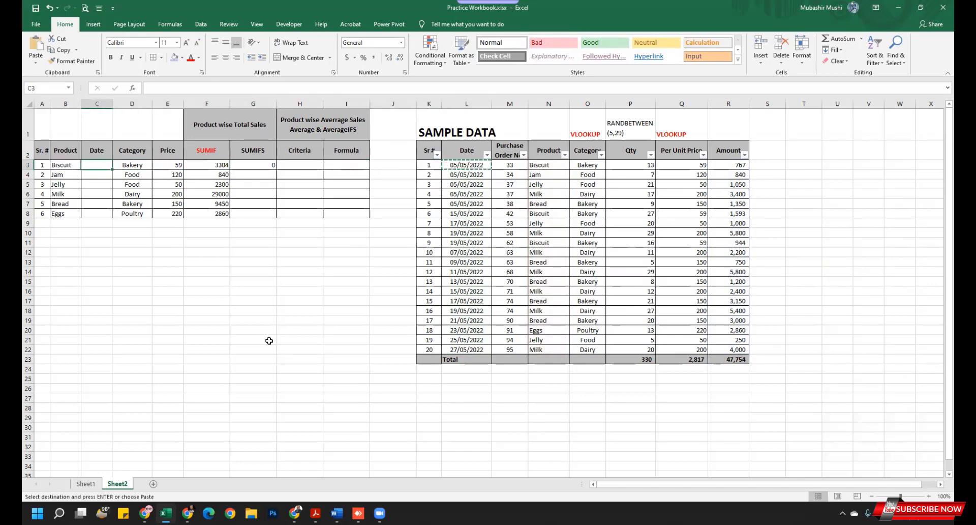
pyautogui.press('Return')
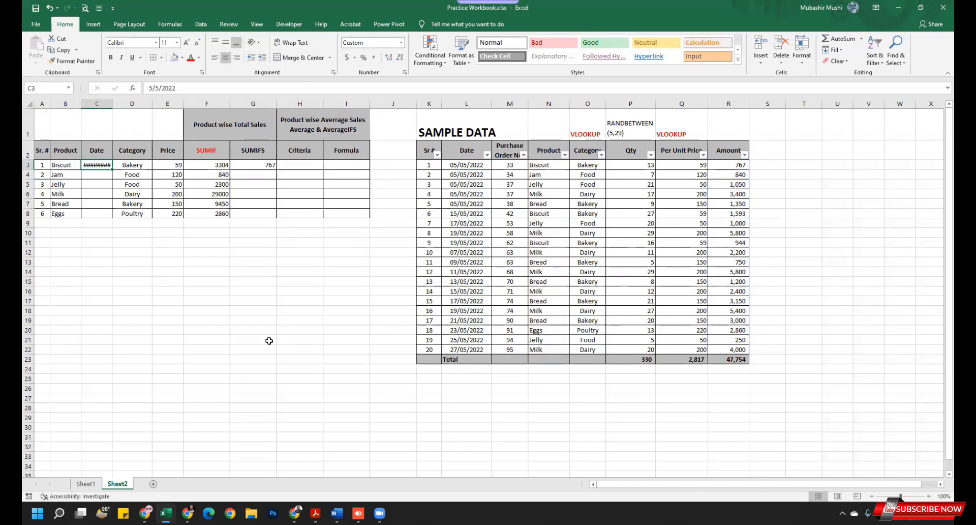
pyautogui.doubleClick(113, 103)
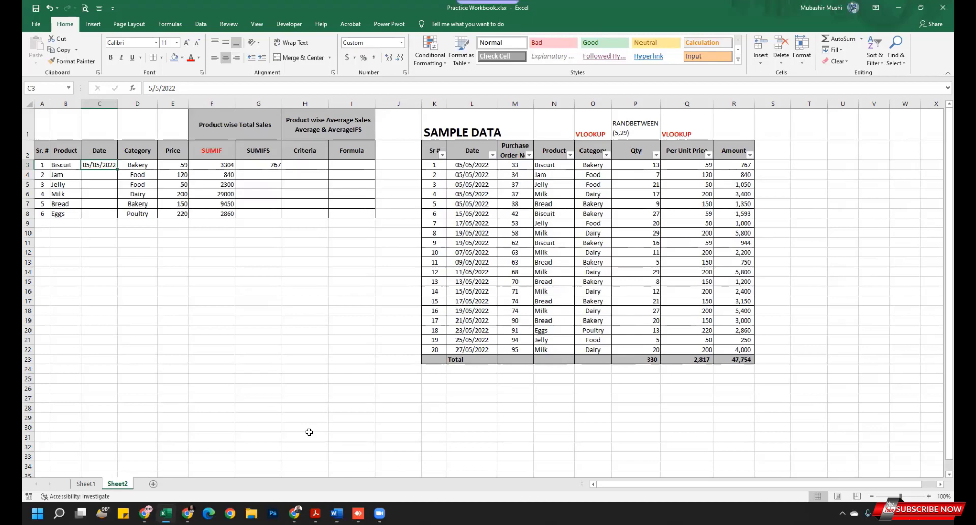
# Compare the Biscuit row's SUMIFS result in G3 with its SUMIF result in F3
pyautogui.press('Right')
pyautogui.press('Right')
pyautogui.press('Right')
pyautogui.press('Right')
pyautogui.press('Left')
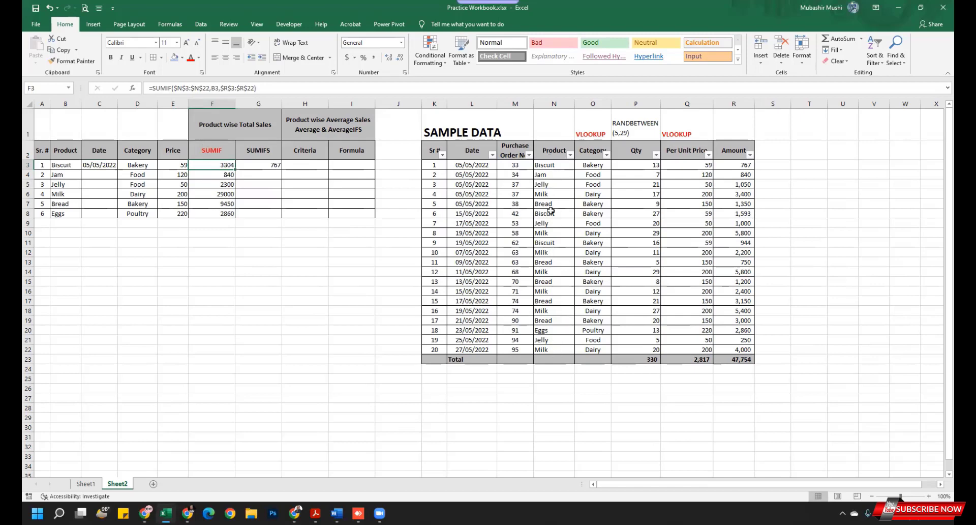
# Check the dates and amounts of the Biscuit entries in sample data rows 3 and 11
pyautogui.click(543, 164)
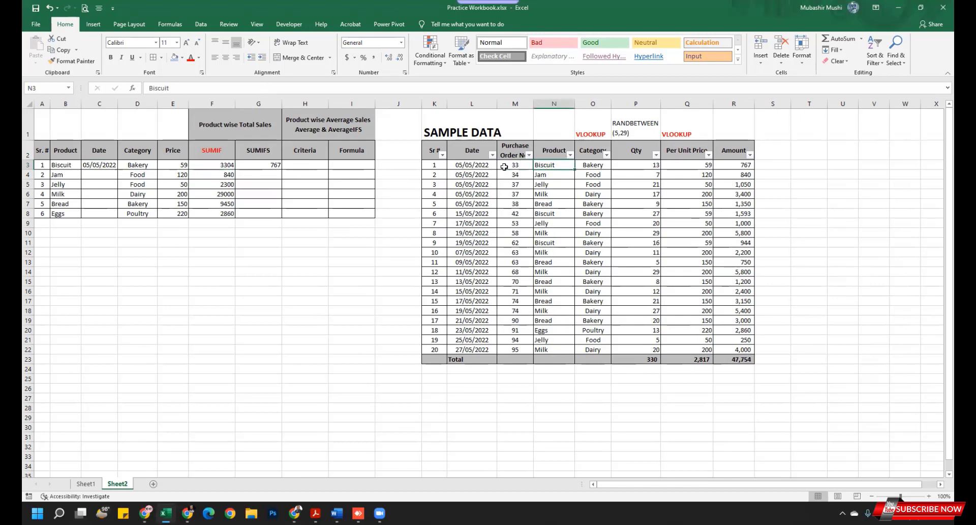
pyautogui.click(477, 164)
pyautogui.click(555, 166)
pyautogui.click(745, 166)
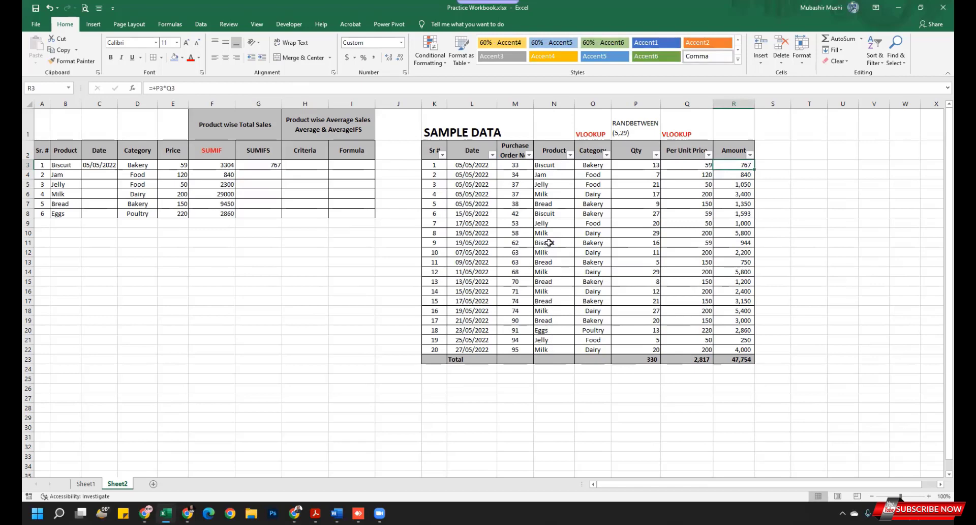
pyautogui.moveTo(548, 243); pyautogui.dragTo(732, 243)
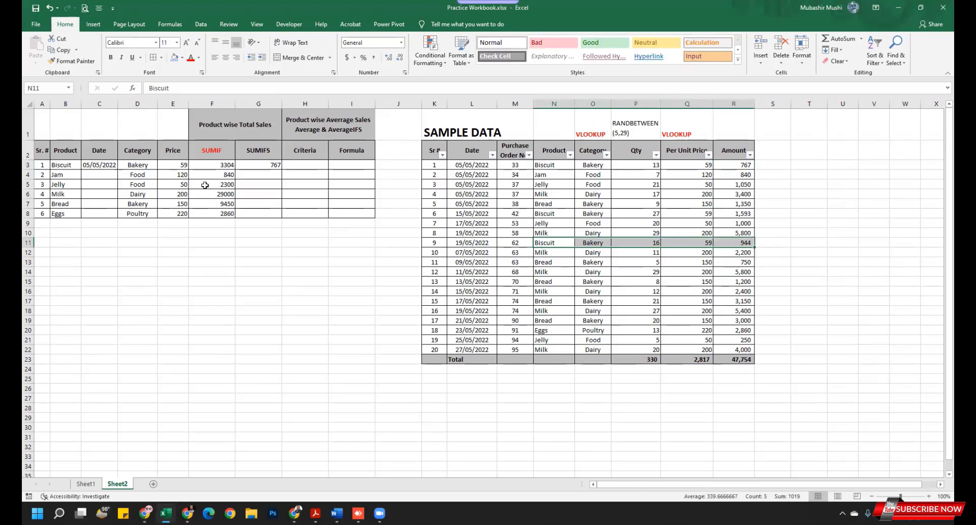
# Change the Biscuit row's date in C3 to 5/19/2022 and compare its SUMIFS result with the Biscuit entry in sample row 11
pyautogui.click(92, 166)
pyautogui.click(153, 88)
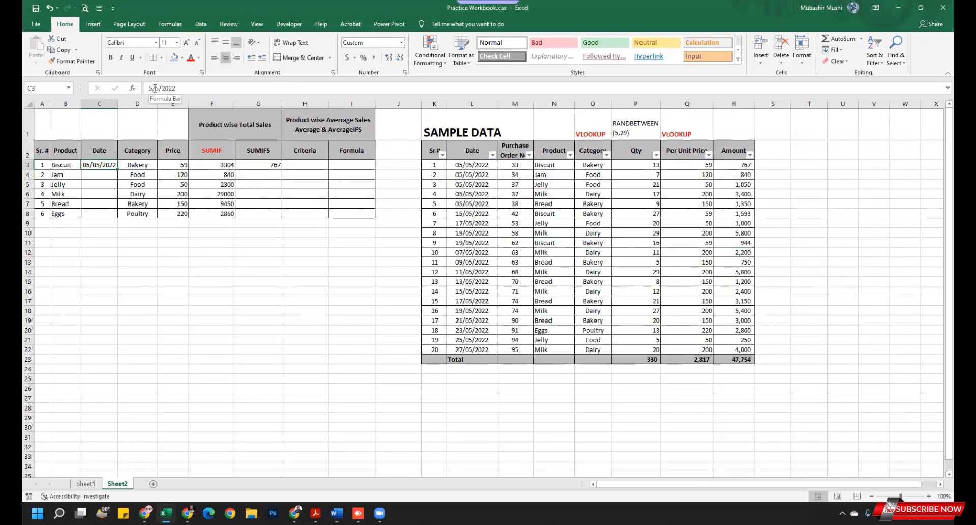
pyautogui.press('Right')
pyautogui.press('Delete')
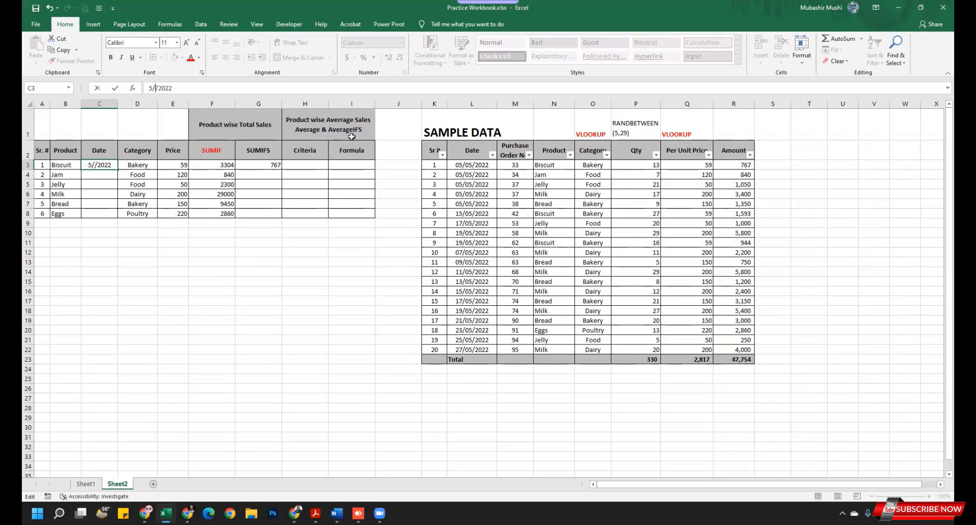
pyautogui.write('19')
pyautogui.press('Return')
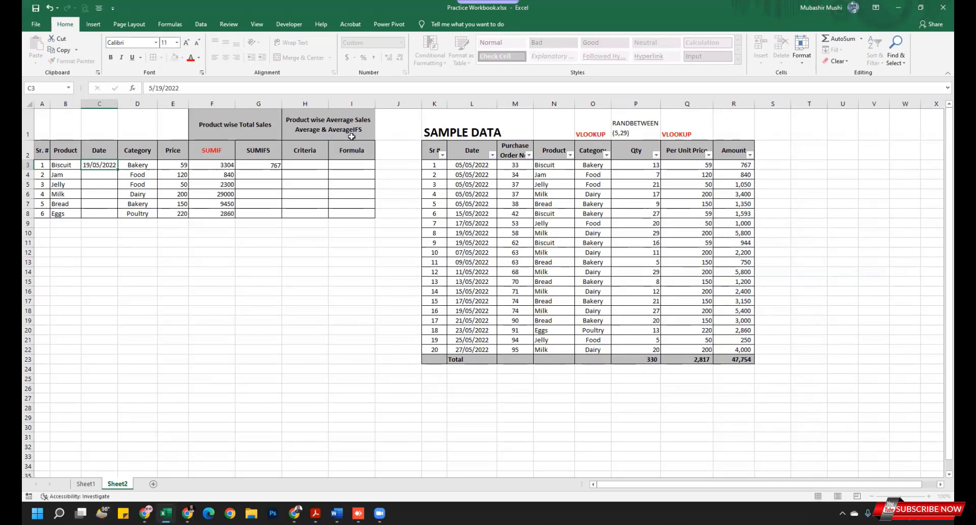
pyautogui.press('Up')
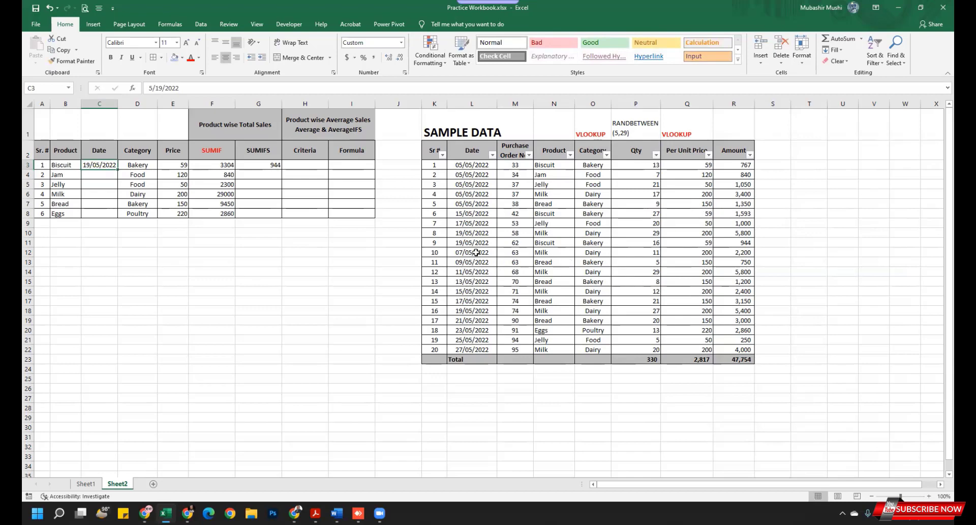
pyautogui.click(550, 242)
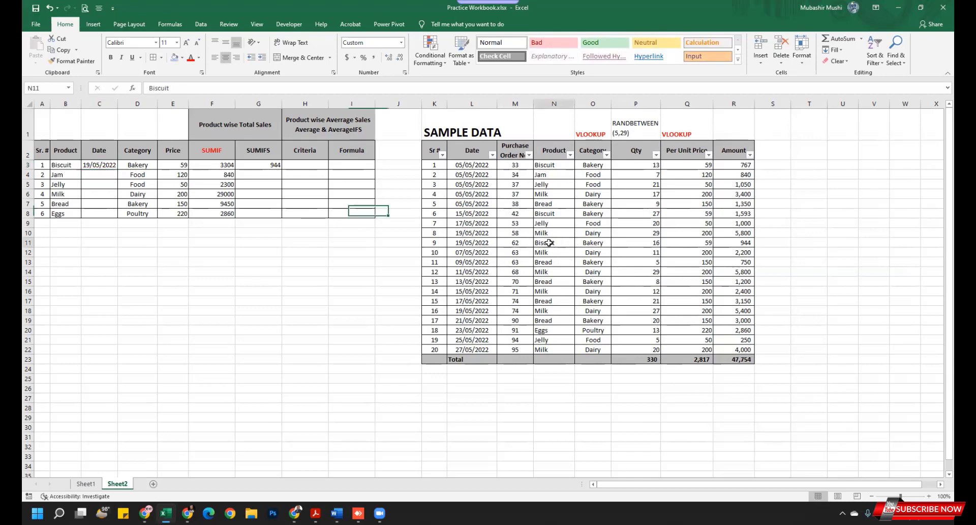
pyautogui.moveTo(549, 242); pyautogui.dragTo(733, 243)
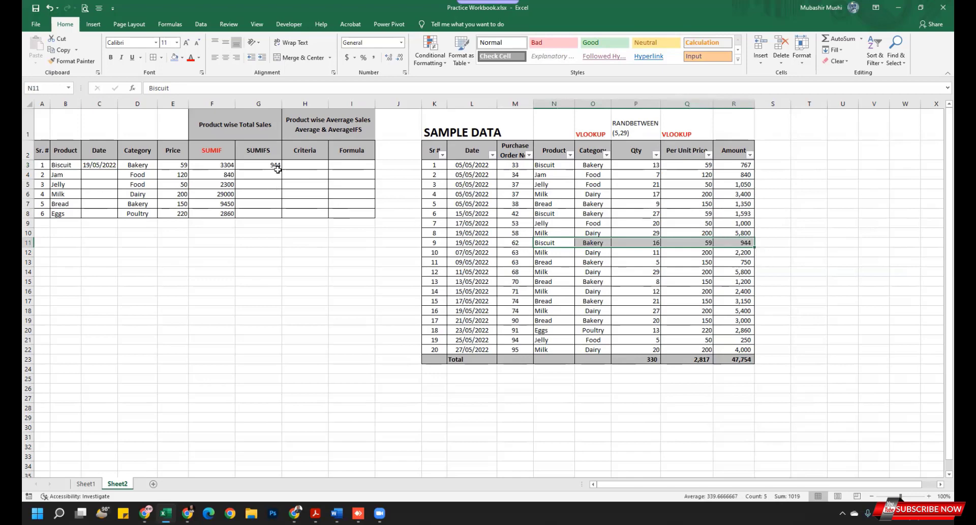
# Fill the SUMIFS formula from G3 down to G8 and the date from C3 down to C8
pyautogui.click(278, 167)
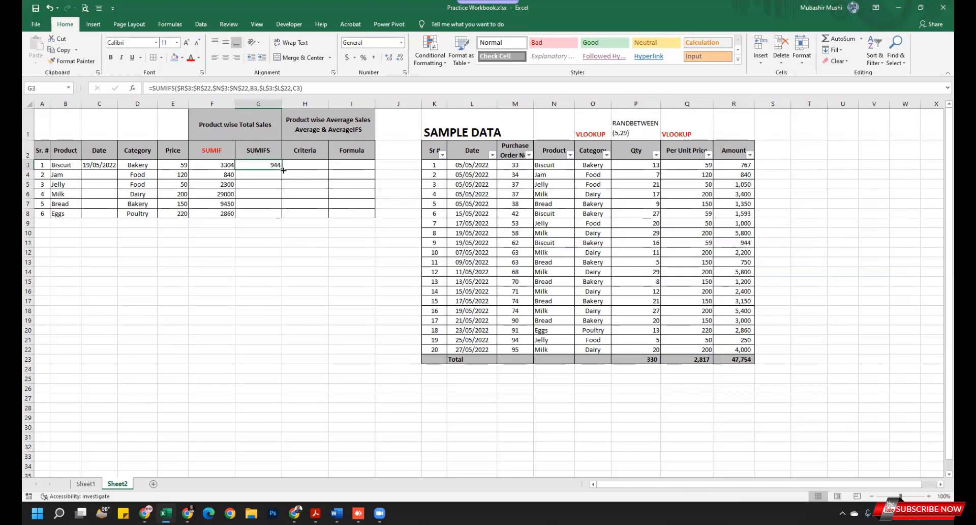
pyautogui.doubleClick(282, 169)
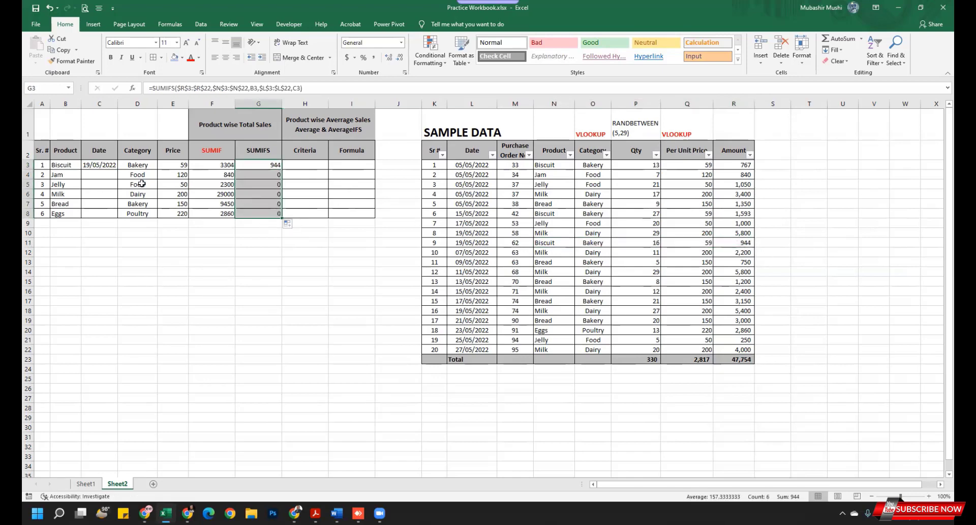
pyautogui.click(104, 165)
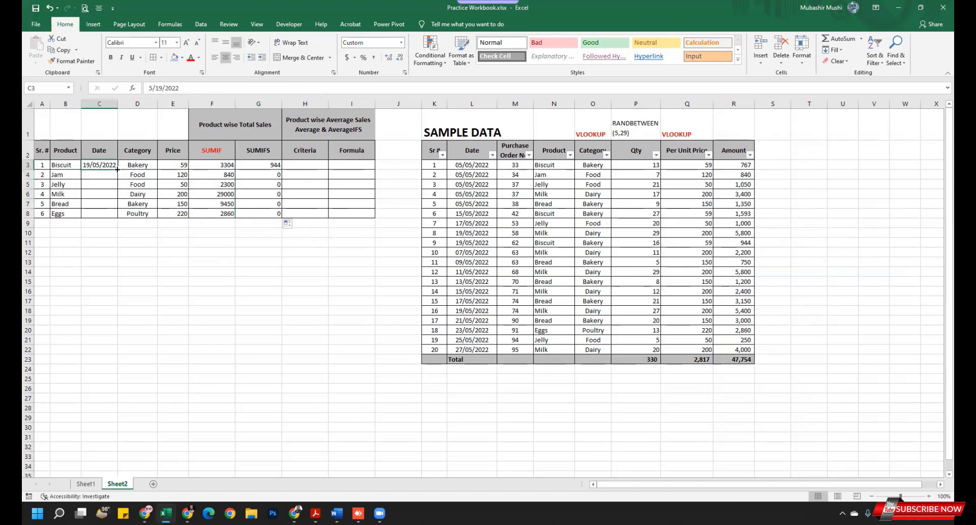
pyautogui.moveTo(117, 170); pyautogui.dragTo(112, 217)
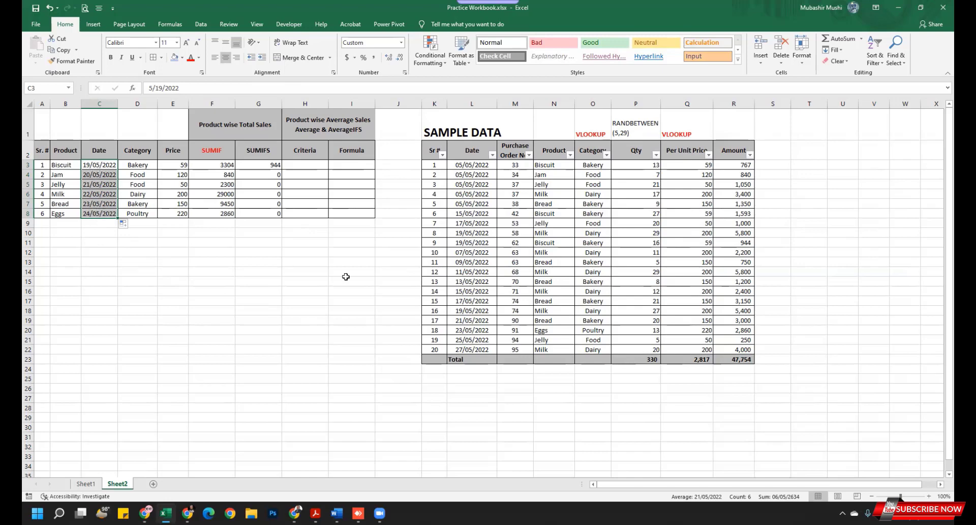
# Copy the sample dates in L16:L19 into the Date cells C4:C7 for Jam through Bread
pyautogui.moveTo(462, 291); pyautogui.dragTo(467, 317)
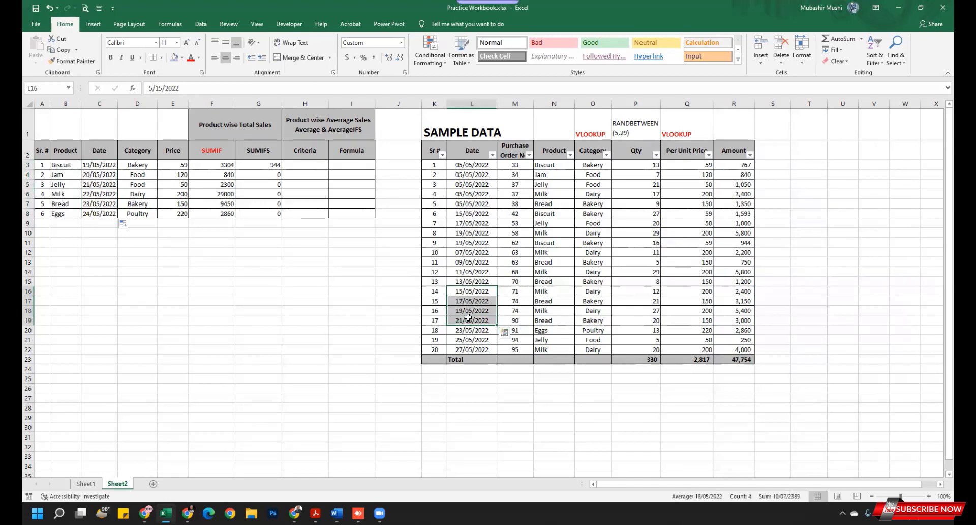
pyautogui.hotkey('ctrl', 'c')
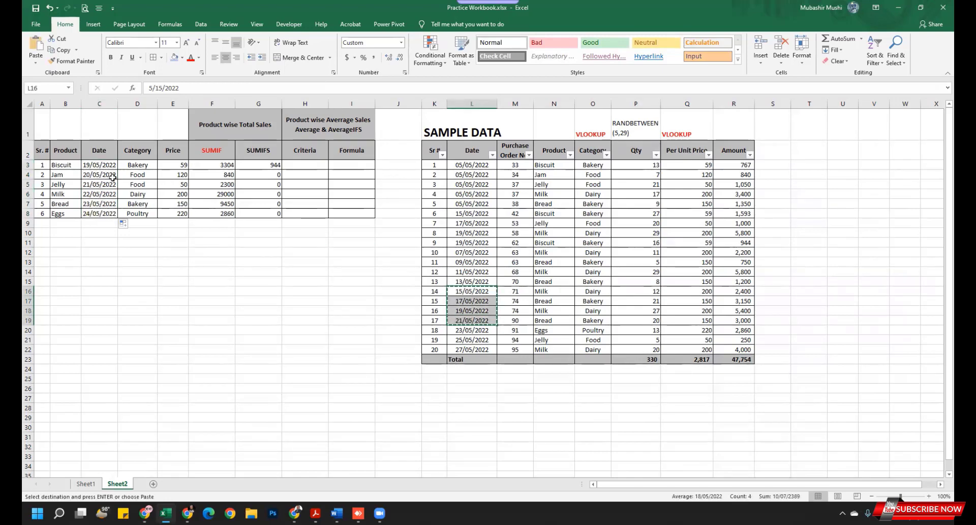
pyautogui.click(108, 175)
pyautogui.hotkey('ctrl', 'v')
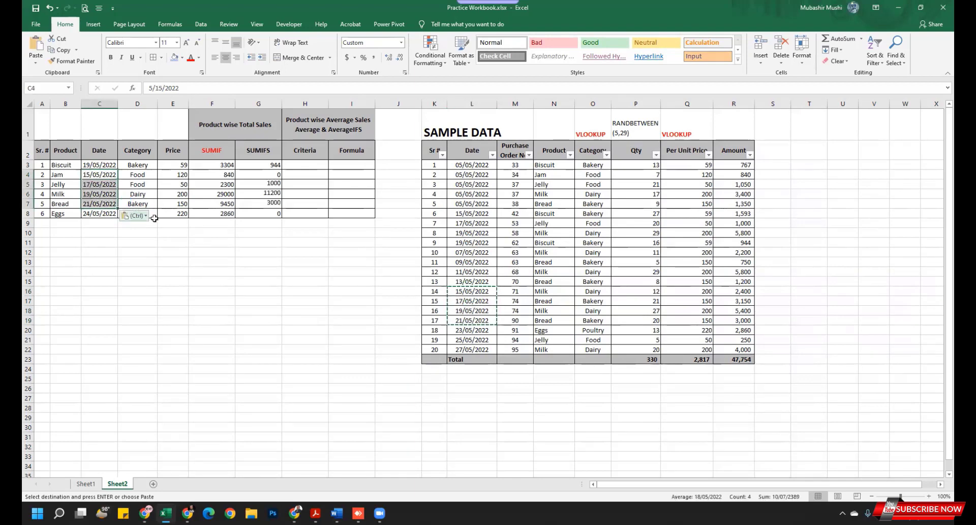
# Change the Eggs row's date in C8 to 5/23/2022
pyautogui.click(100, 214)
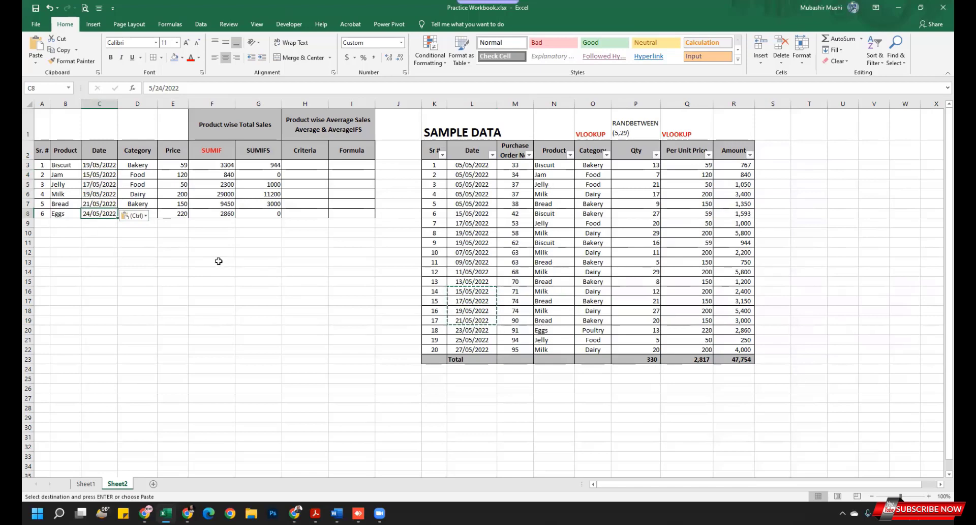
pyautogui.press('F2')
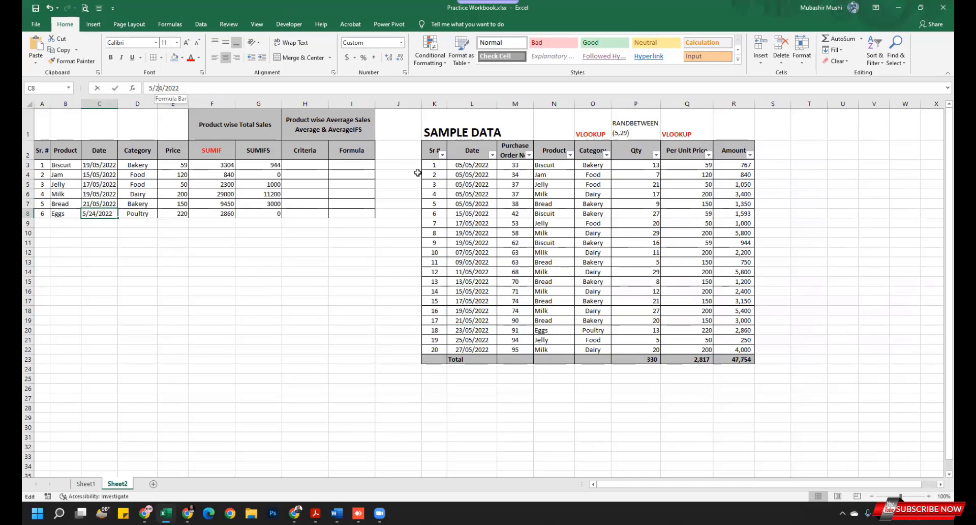
pyautogui.press('Left')
pyautogui.press('Left')
pyautogui.press('Left')
pyautogui.press('Left')
pyautogui.press('Left')
pyautogui.press('BackSpace')
pyautogui.write('3')
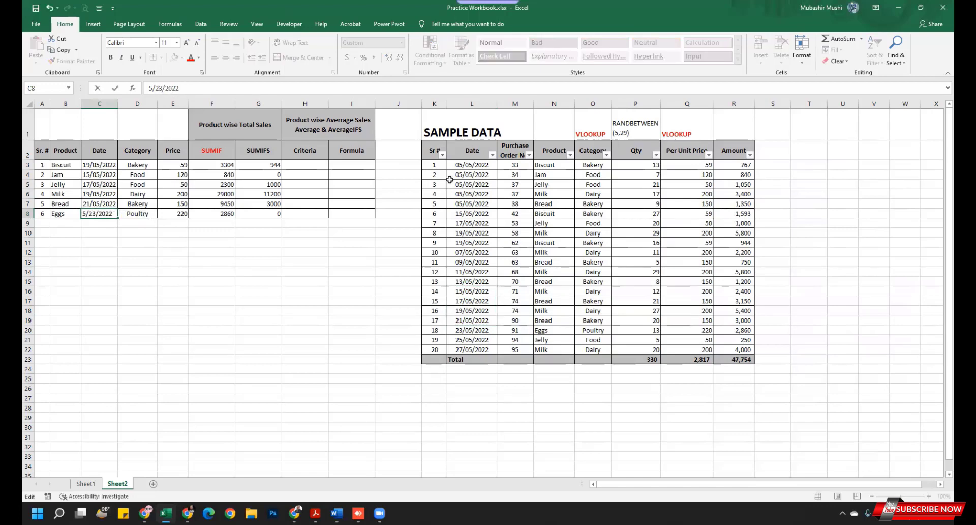
pyautogui.press('Return')
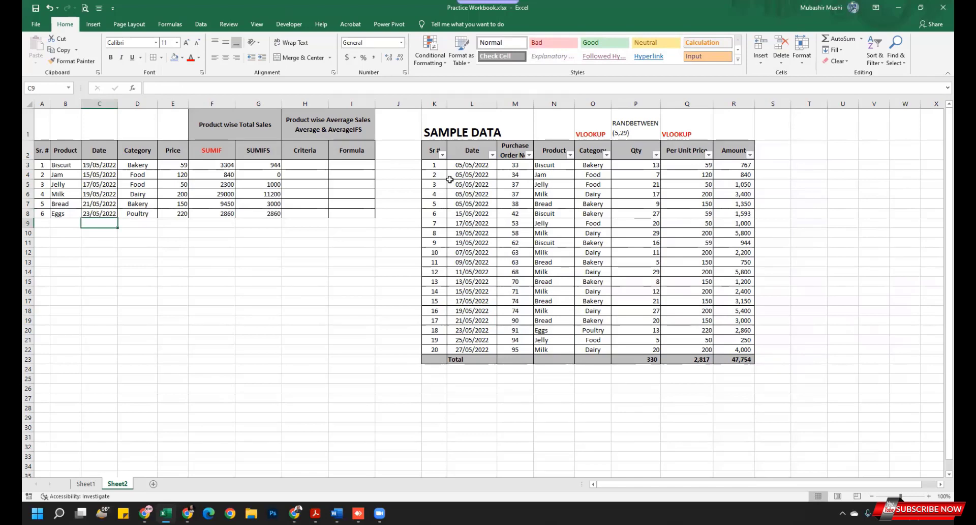
# Enter an AVERAGE formula over the sample Amount range R3:R22 in the Biscuit row's Criteria cell H3
pyautogui.press('Up')
pyautogui.press('Up')
pyautogui.press('Up')
pyautogui.press('Up')
pyautogui.press('Up')
pyautogui.press('Up')
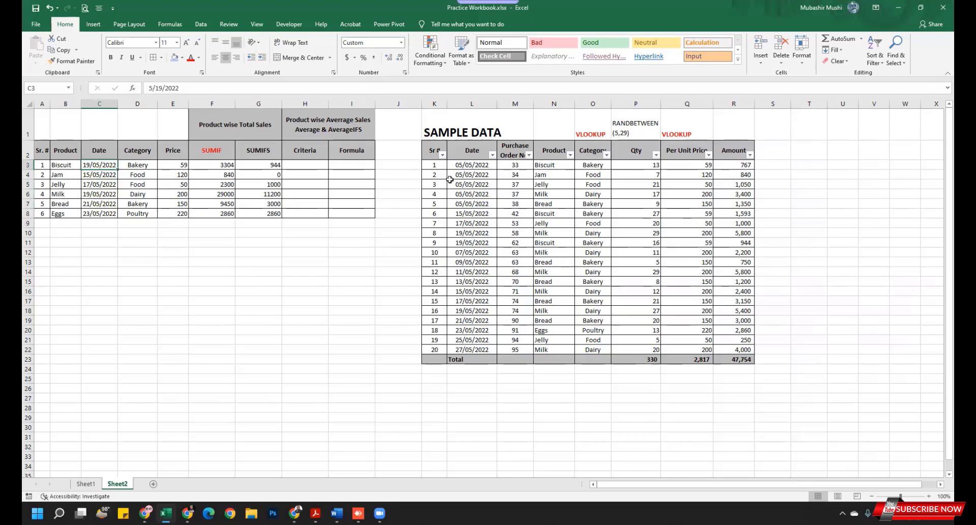
pyautogui.press('Right')
pyautogui.press('Right')
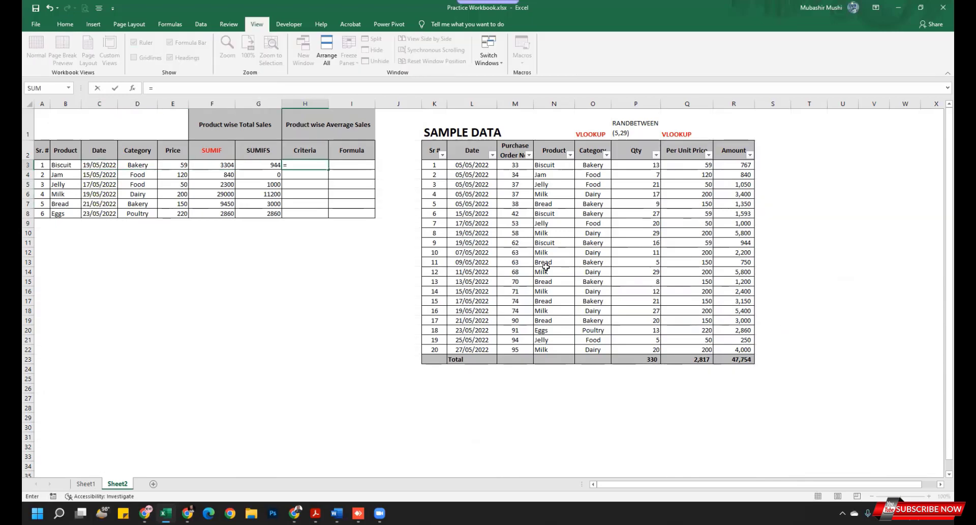
pyautogui.write('=ave')
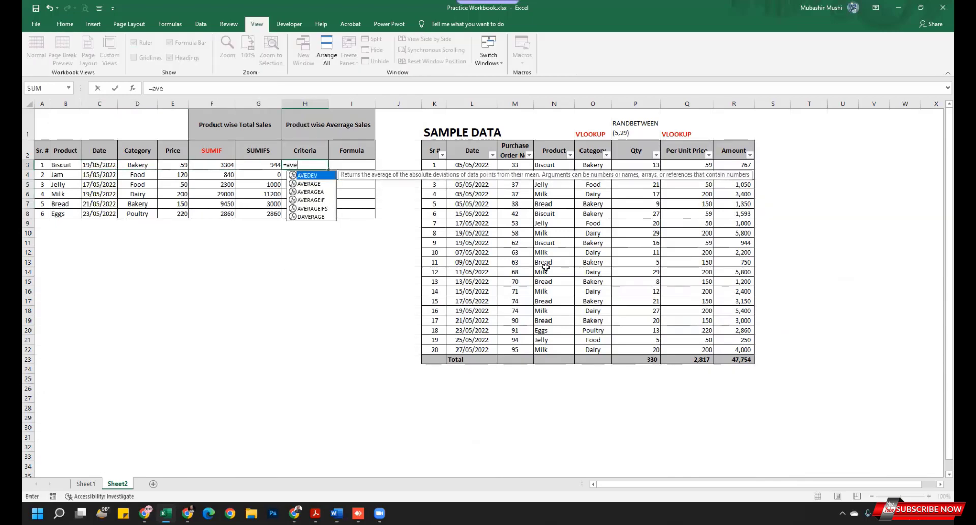
pyautogui.write('rage')
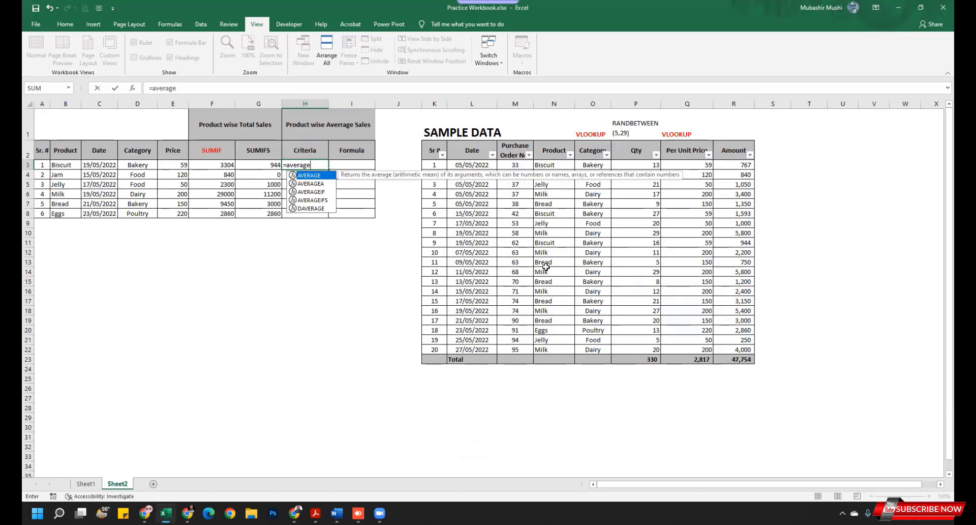
pyautogui.write('(')
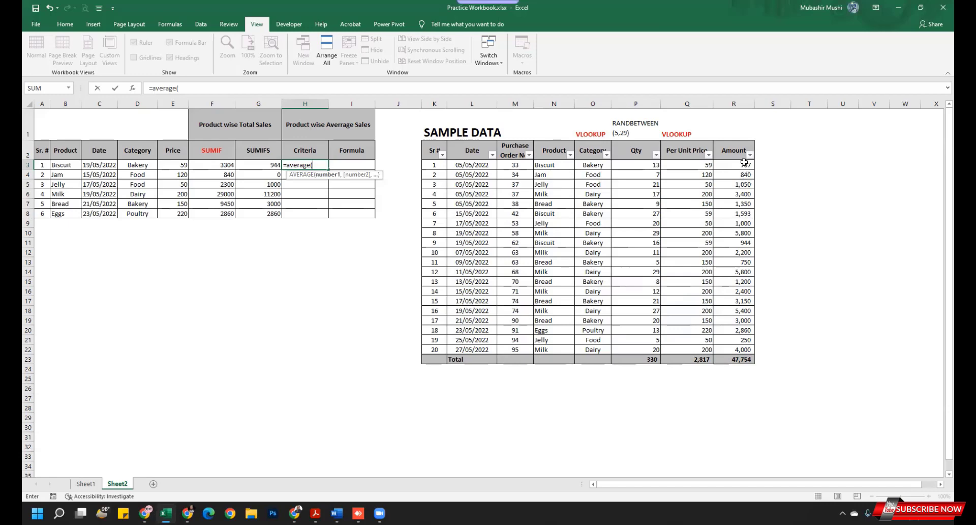
pyautogui.moveTo(744, 165); pyautogui.dragTo(742, 358)
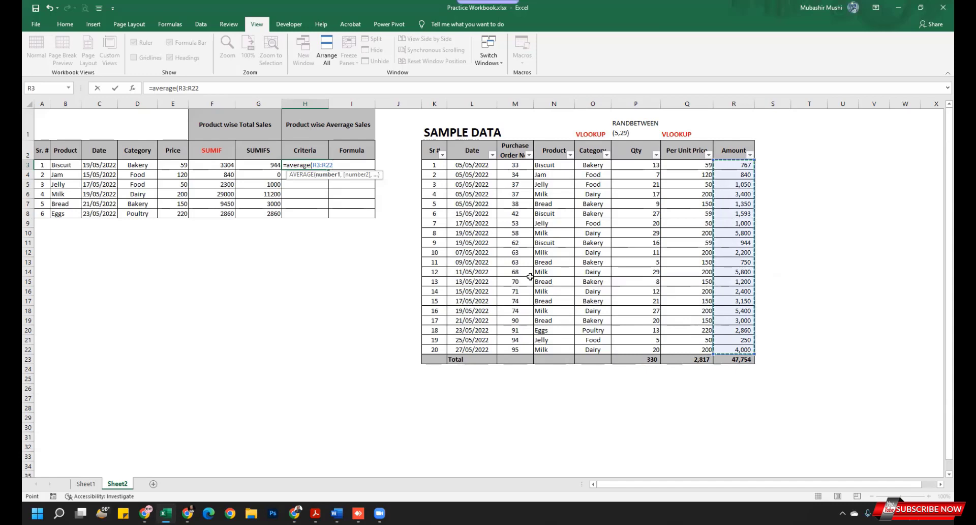
pyautogui.press('Return')
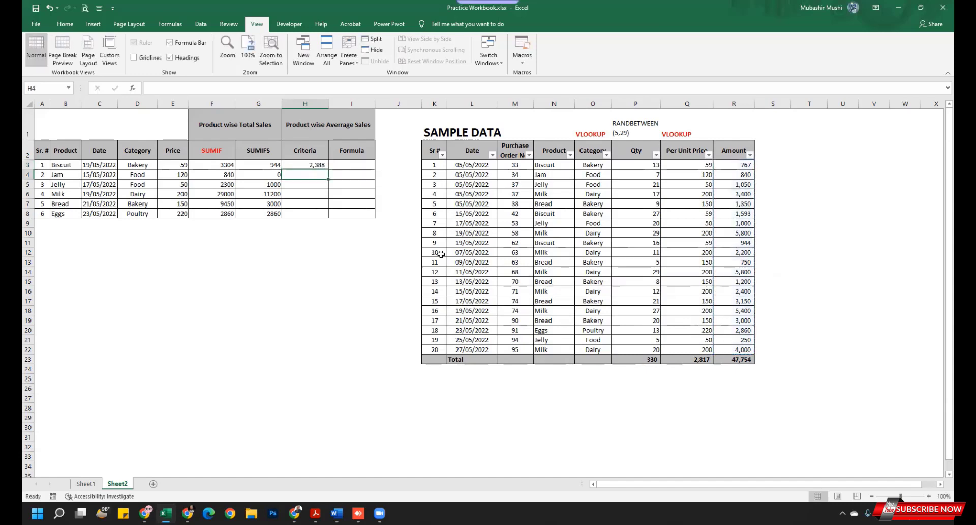
# Review the sample data's Product and Amount columns against the average formula in H3
pyautogui.click(311, 165)
pyautogui.moveTo(553, 164); pyautogui.dragTo(563, 340)
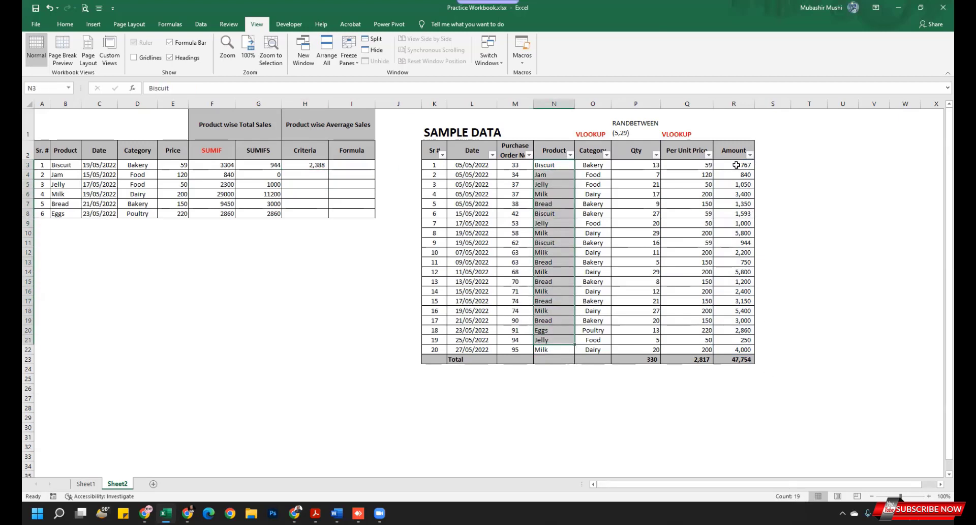
pyautogui.moveTo(737, 165); pyautogui.dragTo(737, 349)
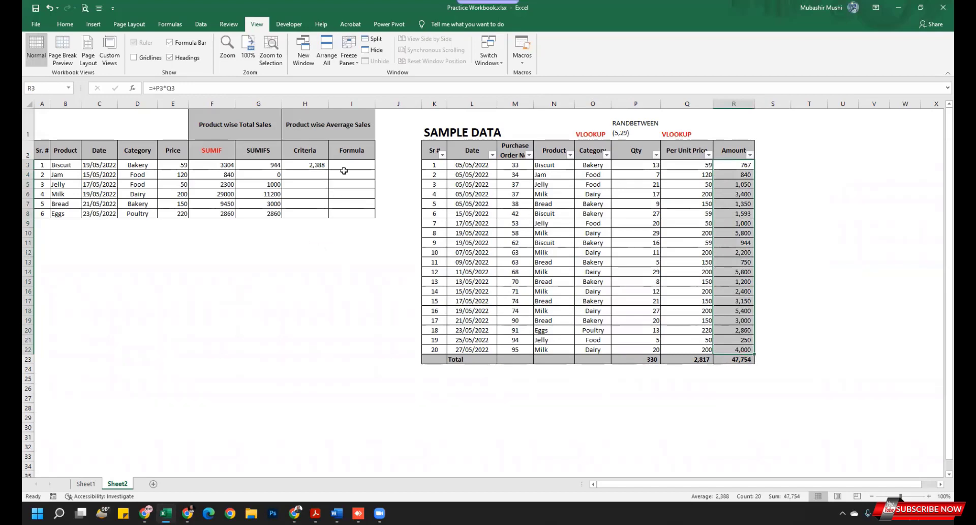
# Try calculating the average in H3 manually as 47754/19, and undo the entry
pyautogui.click(317, 165)
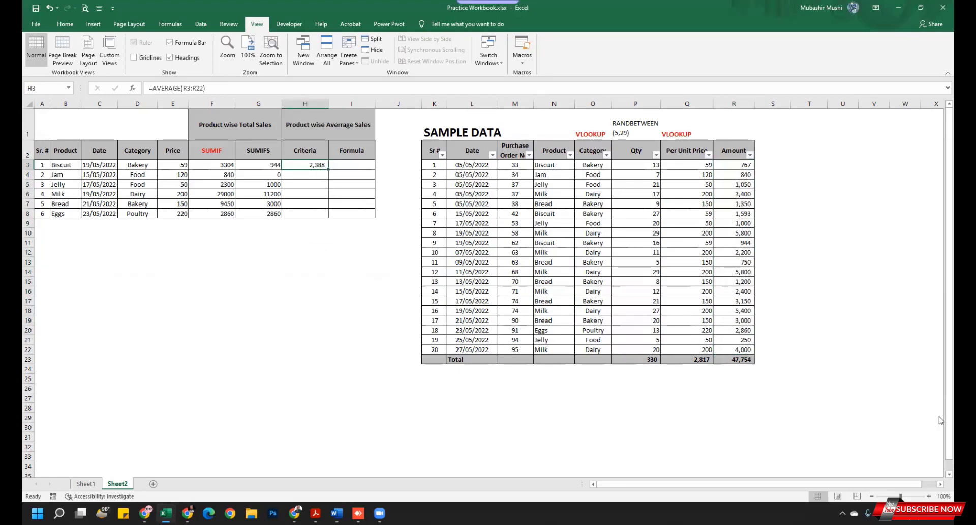
pyautogui.write('+47')
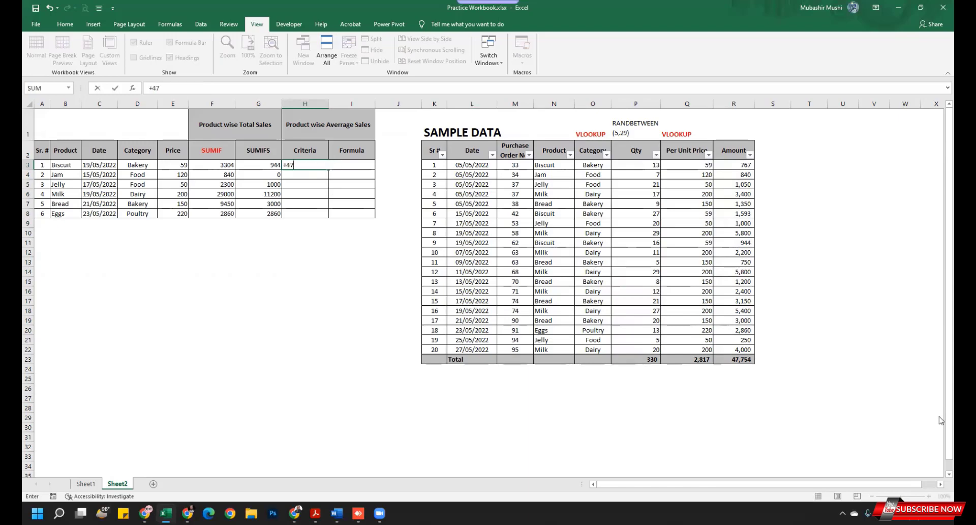
pyautogui.write('754/19')
pyautogui.press('Return')
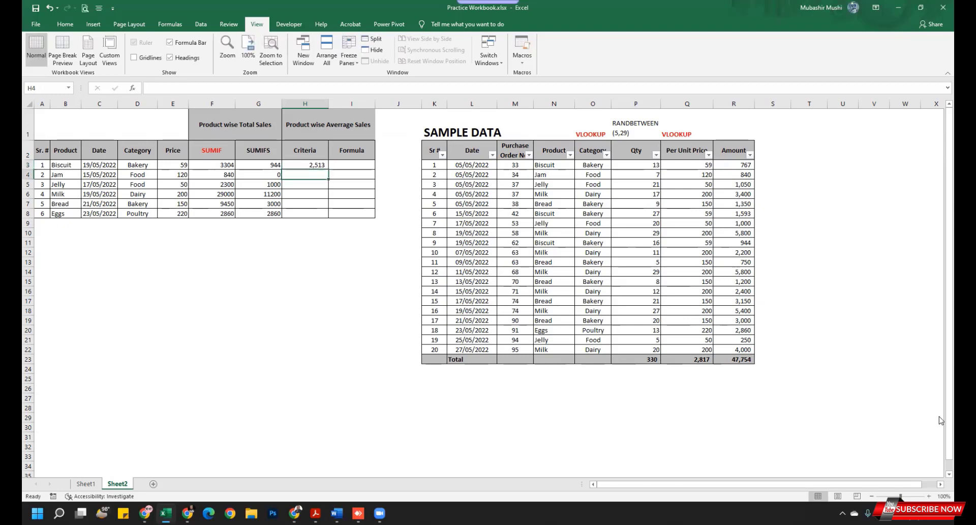
pyautogui.press('Up')
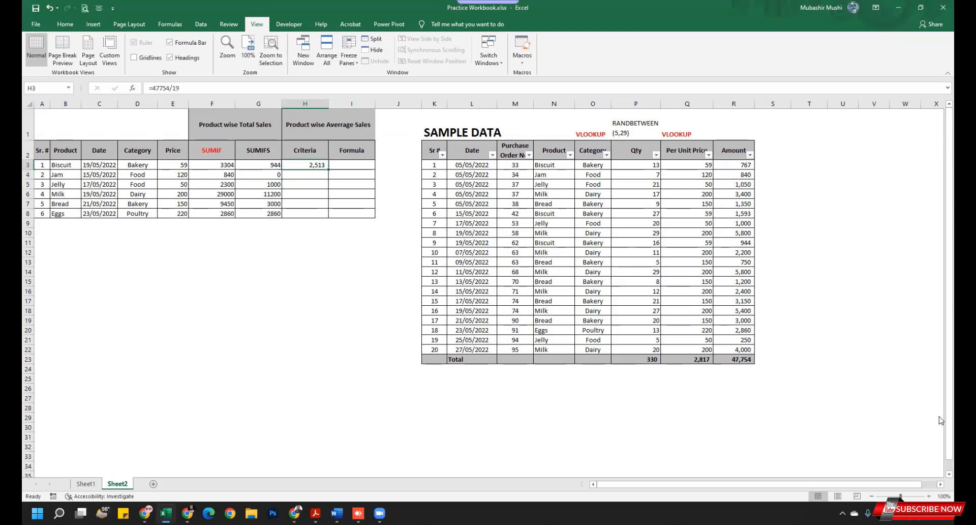
pyautogui.hotkey('ctrl', 'z')
# Try calculating the average in H3 by dividing the total Amount in R23 by 19, and undo the entry
pyautogui.write('+')
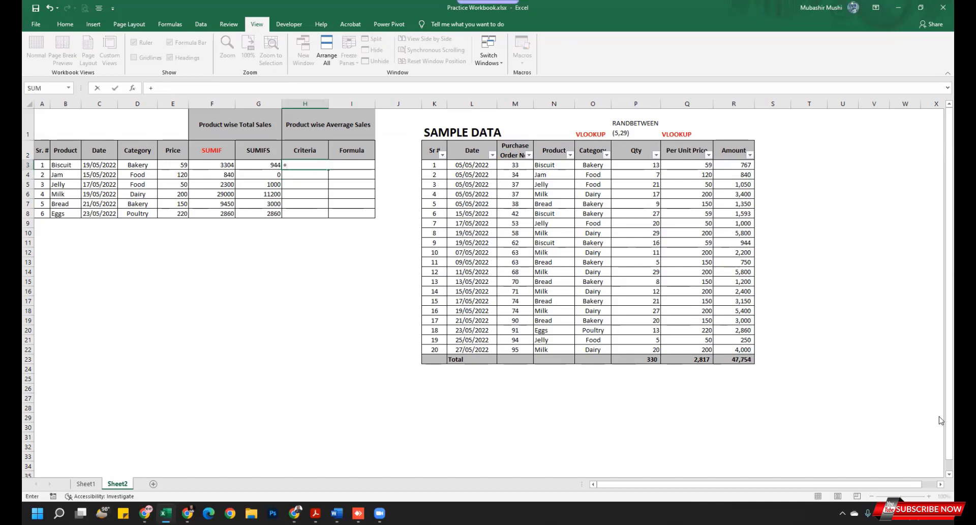
pyautogui.press('Right')
pyautogui.press('Right')
pyautogui.press('Right')
pyautogui.press('Right')
pyautogui.press('Right')
pyautogui.press('Right')
pyautogui.press('Right')
pyautogui.press('Right')
pyautogui.press('Right')
pyautogui.press('Right')
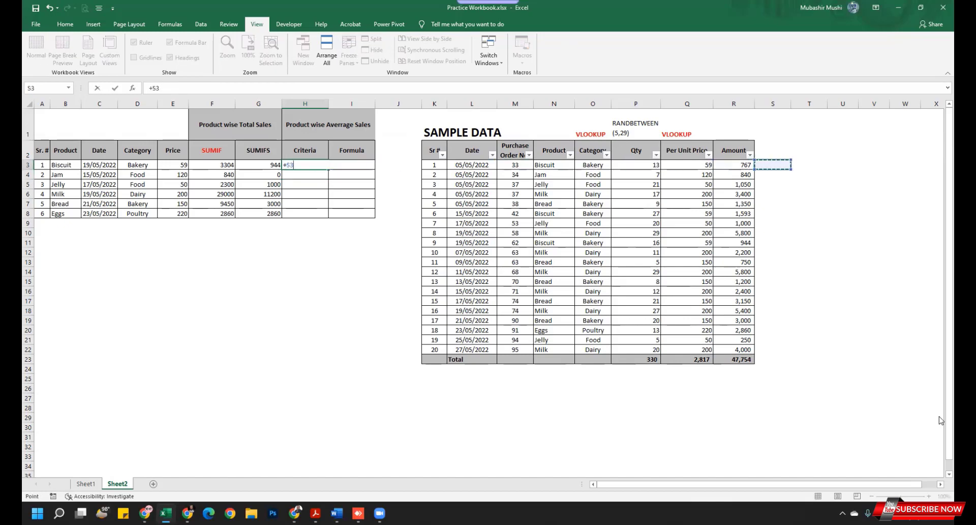
pyautogui.press('Down')
pyautogui.press('Down')
pyautogui.press('Down')
pyautogui.press('Down')
pyautogui.press('Down')
pyautogui.press('Down')
pyautogui.press('Down')
pyautogui.press('Down')
pyautogui.press('Down')
pyautogui.press('Down')
pyautogui.press('Down')
pyautogui.press('Down')
pyautogui.press('Down')
pyautogui.press('Down')
pyautogui.press('Down')
pyautogui.press('Down')
pyautogui.press('Down')
pyautogui.press('Down')
pyautogui.press('Down')
pyautogui.press('Down')
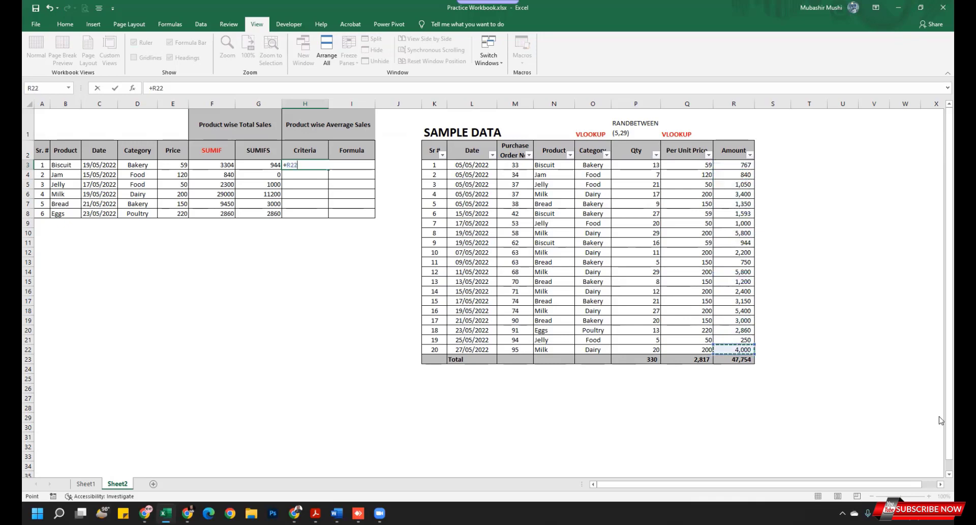
pyautogui.write('/19')
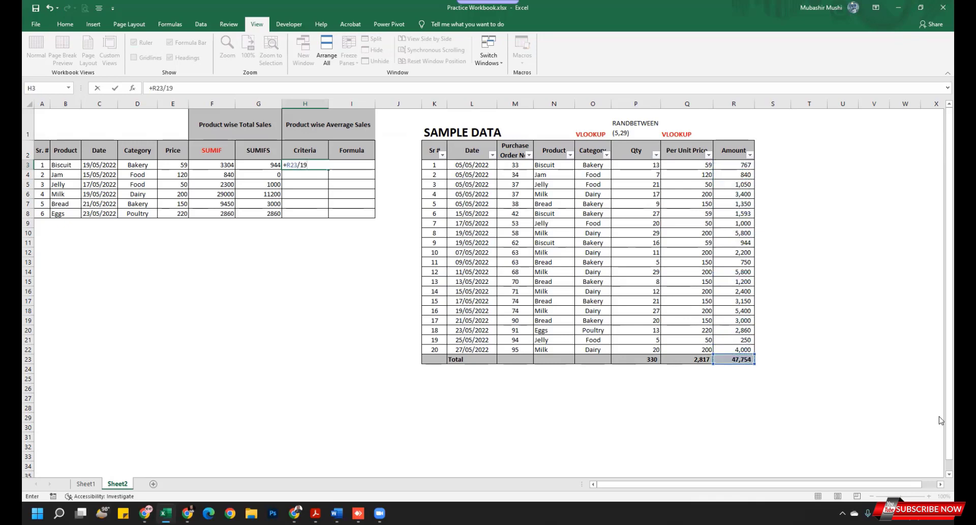
pyautogui.press('Return')
pyautogui.press('Up')
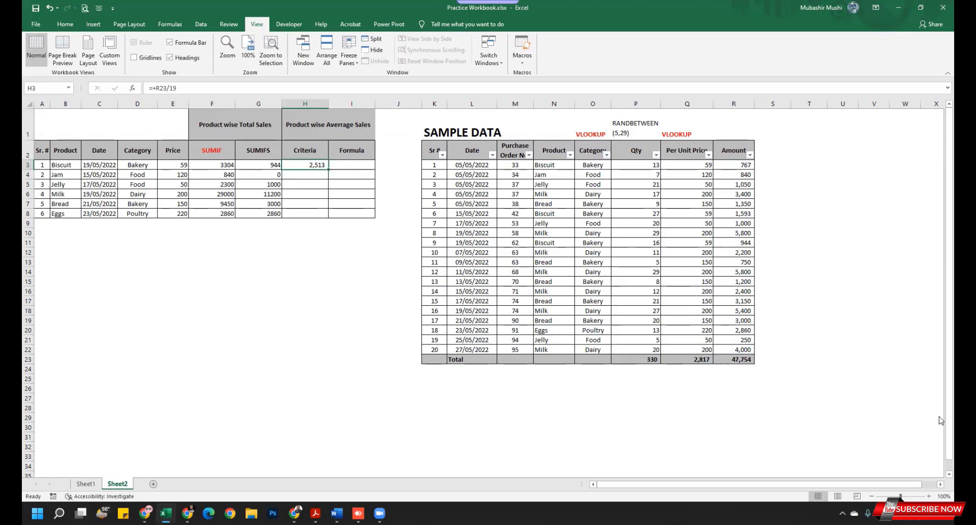
pyautogui.press('Delete')
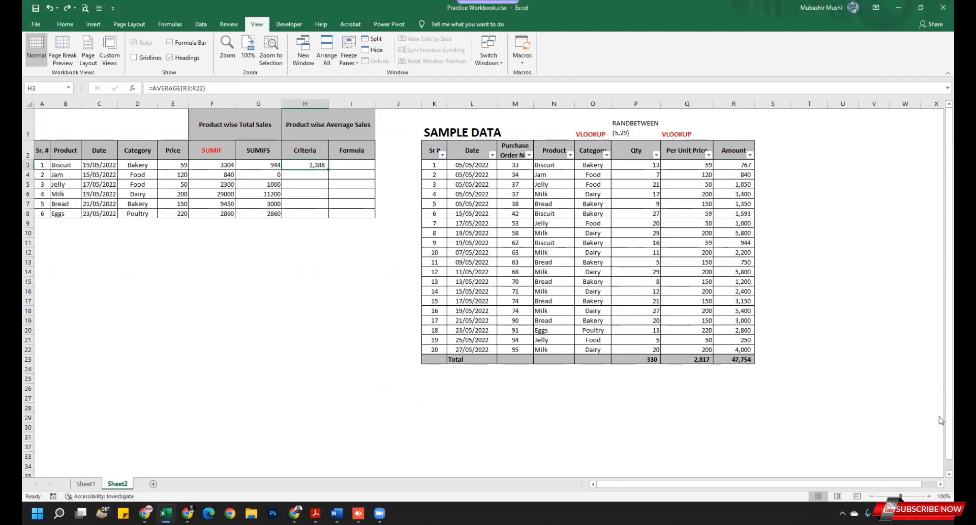
# Check the range used by the AVERAGE formula in H3 and the sample data's Per Unit Price values in Q3:Q22
pyautogui.press('F2')
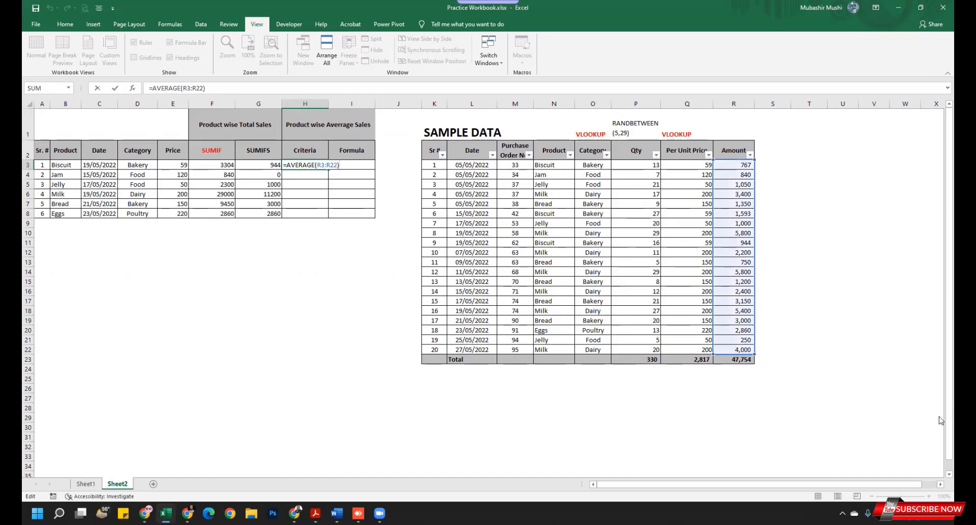
pyautogui.press('Escape')
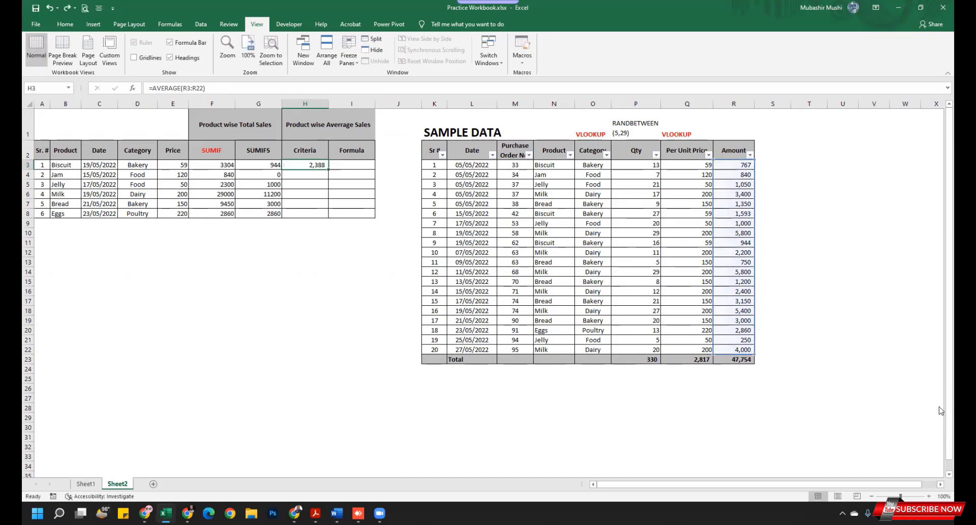
pyautogui.click(871, 221)
pyautogui.moveTo(696, 163); pyautogui.dragTo(689, 351)
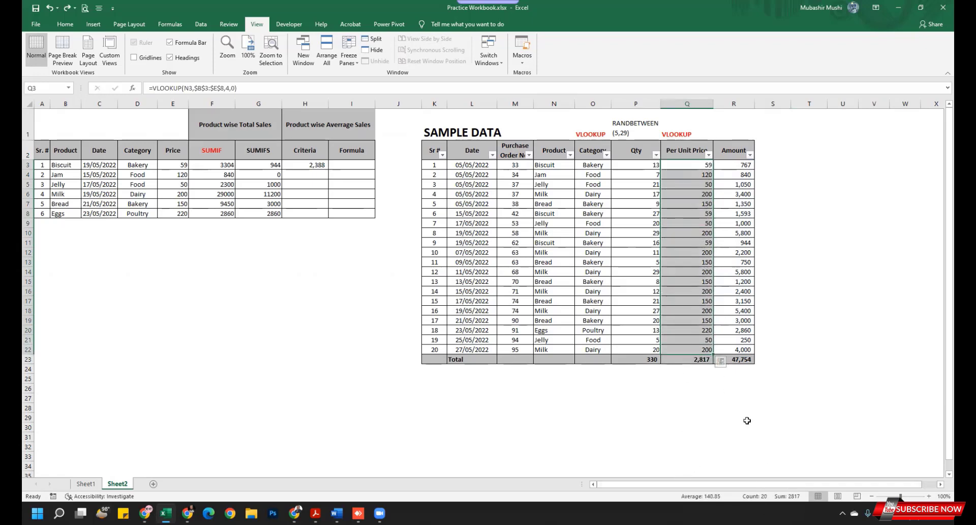
pyautogui.click(745, 418)
# Try calculating the average in H3 as R23/20, and clear the cell
pyautogui.click(303, 164)
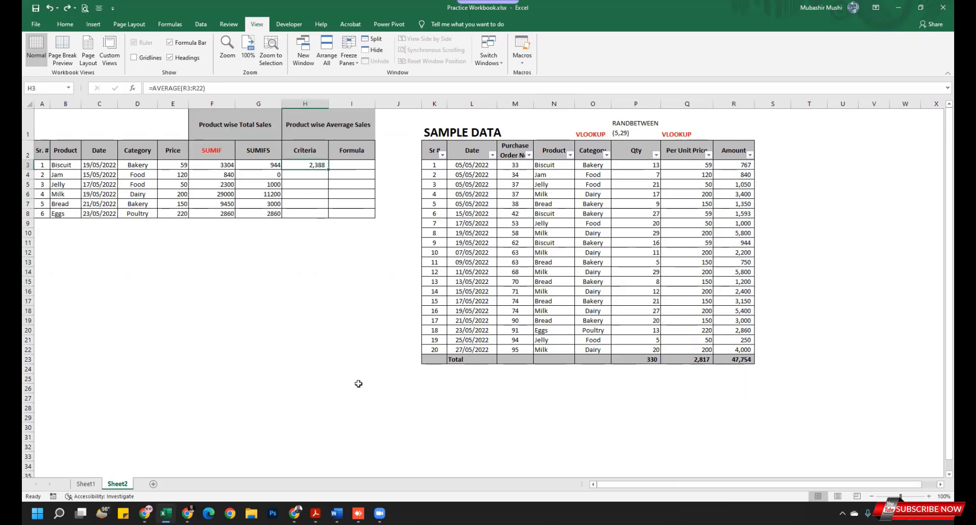
pyautogui.write('=')
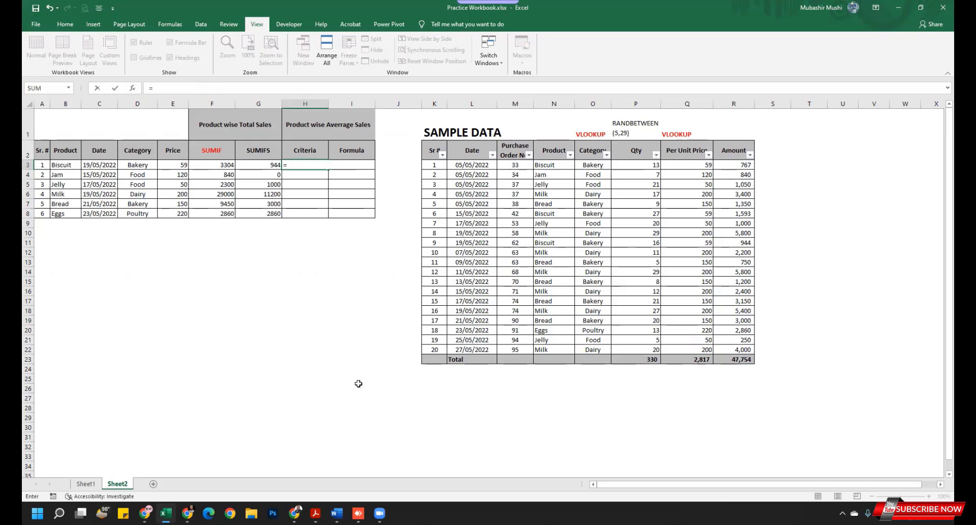
pyautogui.click(749, 359)
pyautogui.write('/20')
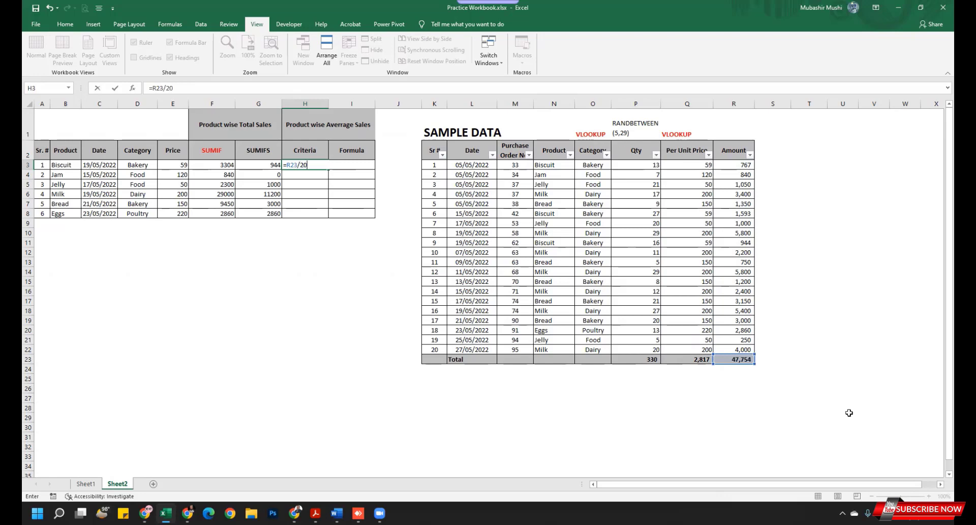
pyautogui.press('Return')
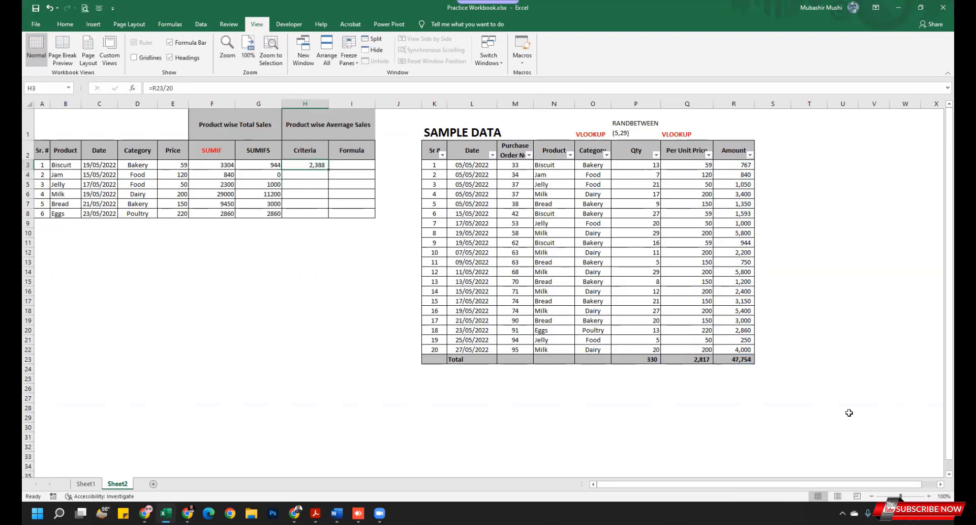
pyautogui.press('Delete')
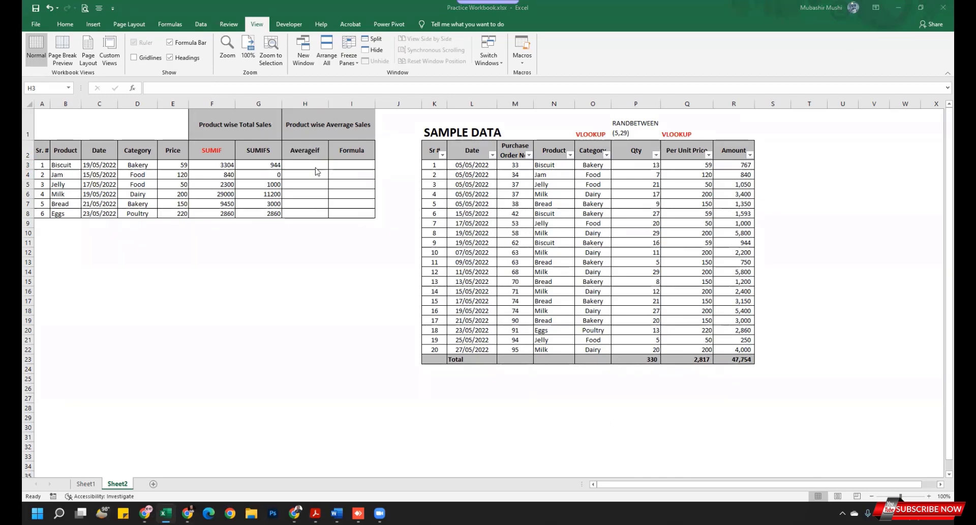
# Enter an AVERAGEIF formula in H3 with product range $N$3:$N$22, criterion B3 and average range $R$3:$R$22
pyautogui.click(314, 165)
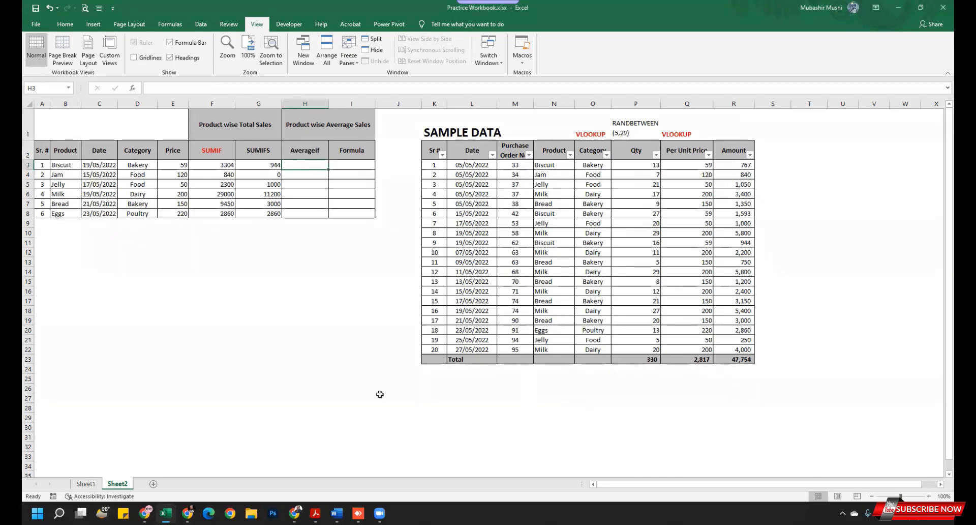
pyautogui.write('=averga')
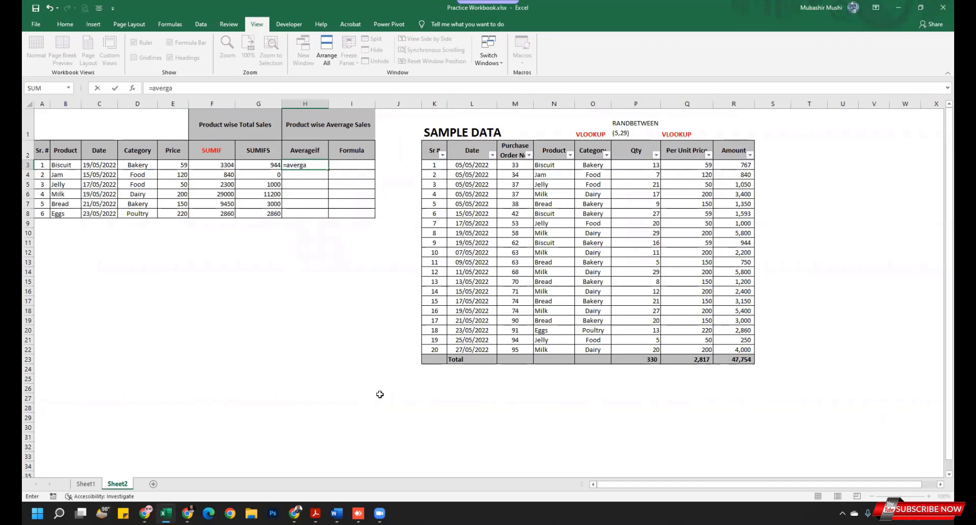
pyautogui.press('BackSpace')
pyautogui.press('BackSpace')
pyautogui.write('a')
pyautogui.write('ge')
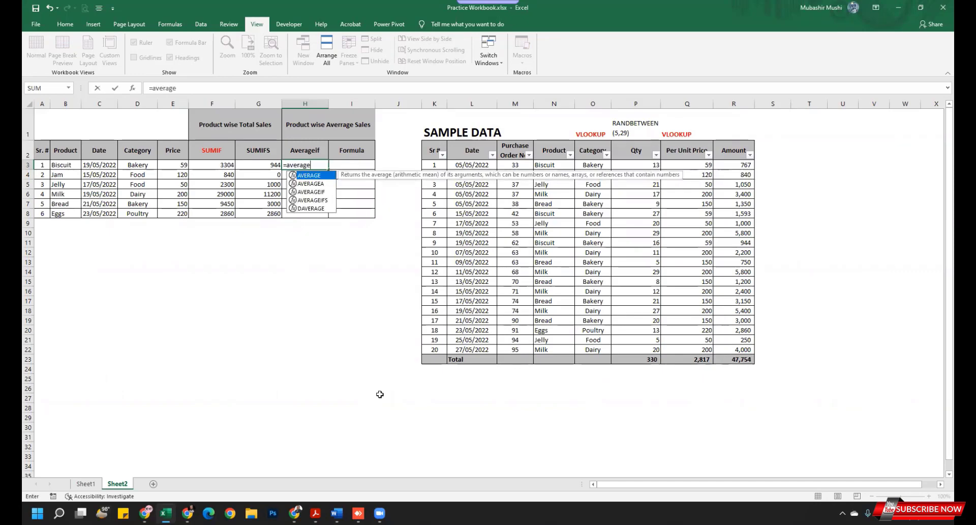
pyautogui.write('if(')
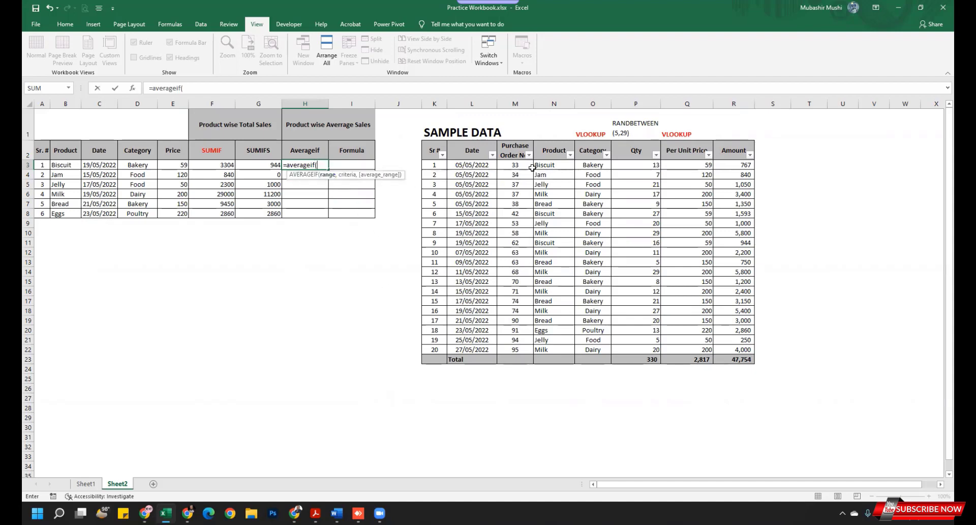
pyautogui.moveTo(552, 163); pyautogui.dragTo(558, 349)
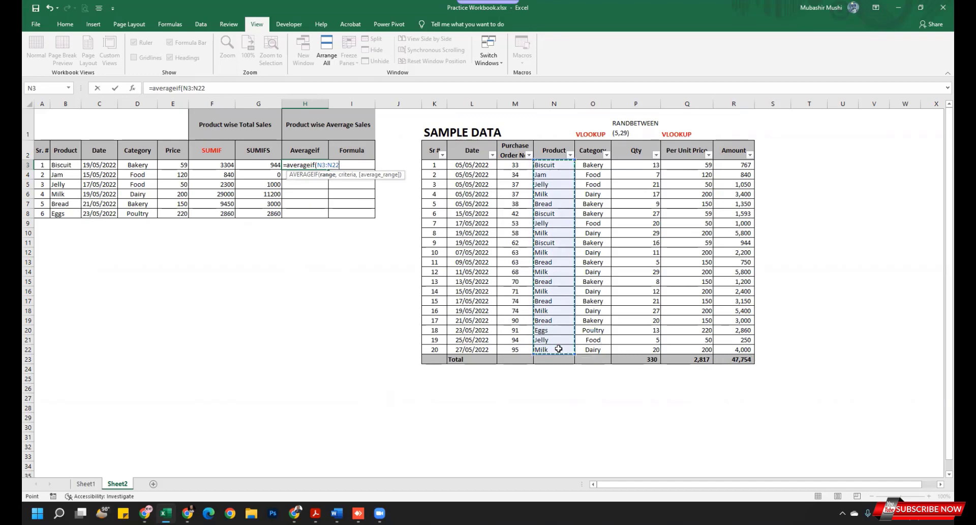
pyautogui.press('F4')
pyautogui.write(',')
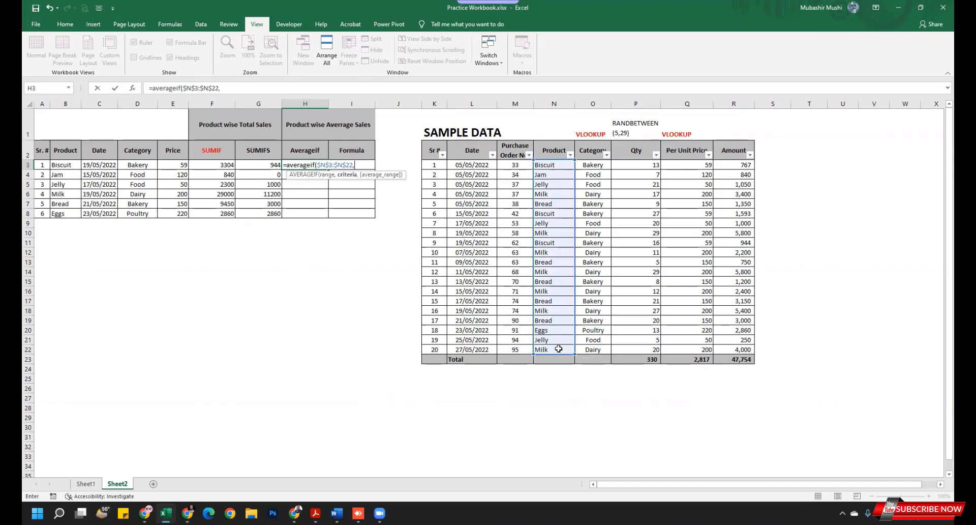
pyautogui.click(61, 165)
pyautogui.write(',')
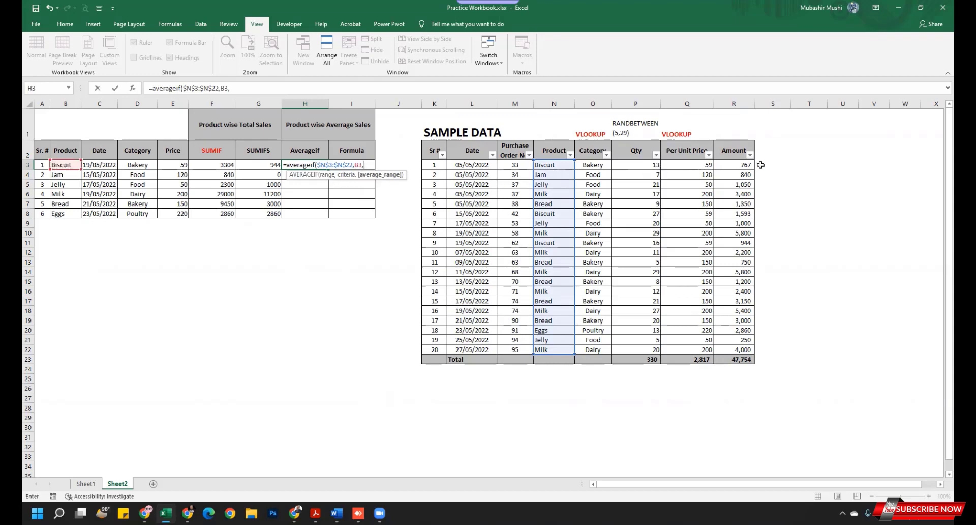
pyautogui.moveTo(747, 165); pyautogui.dragTo(737, 350)
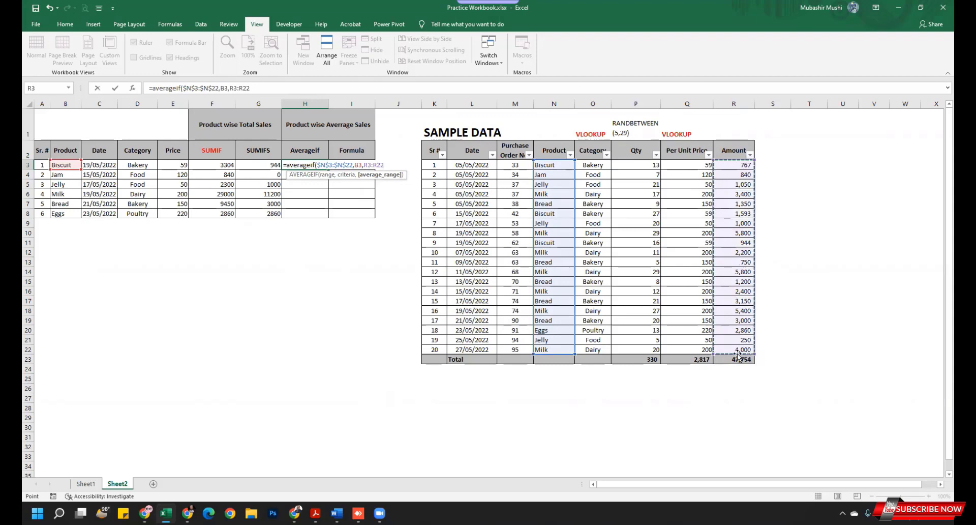
pyautogui.press('F4')
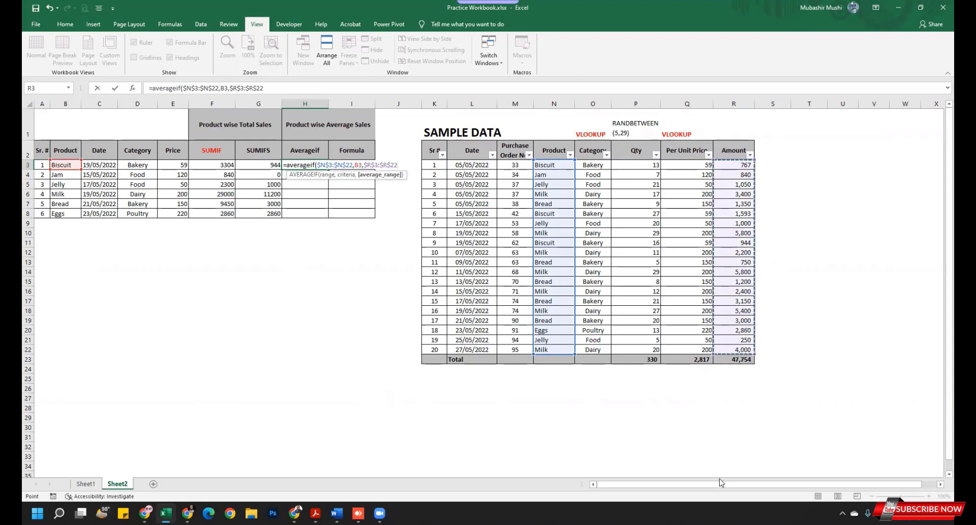
pyautogui.write(')')
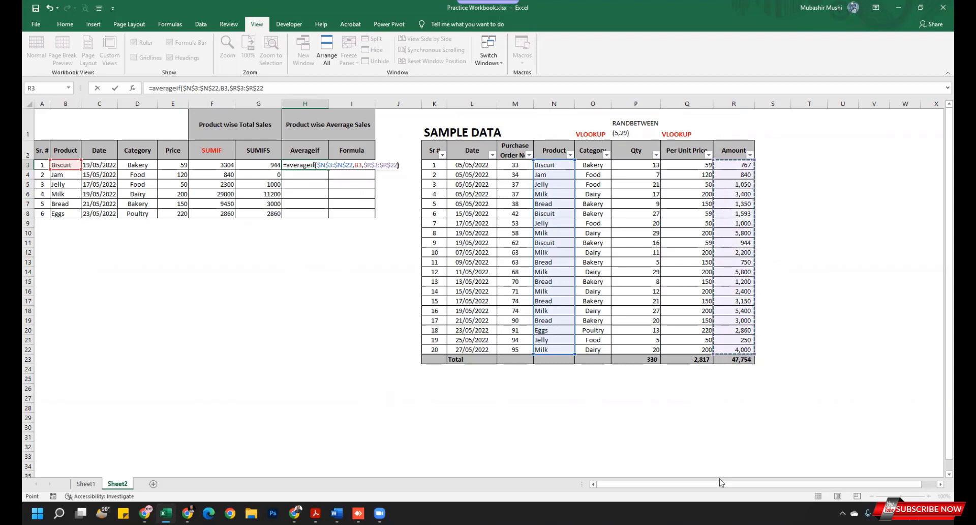
pyautogui.hotkey('ctrl', 'Return')
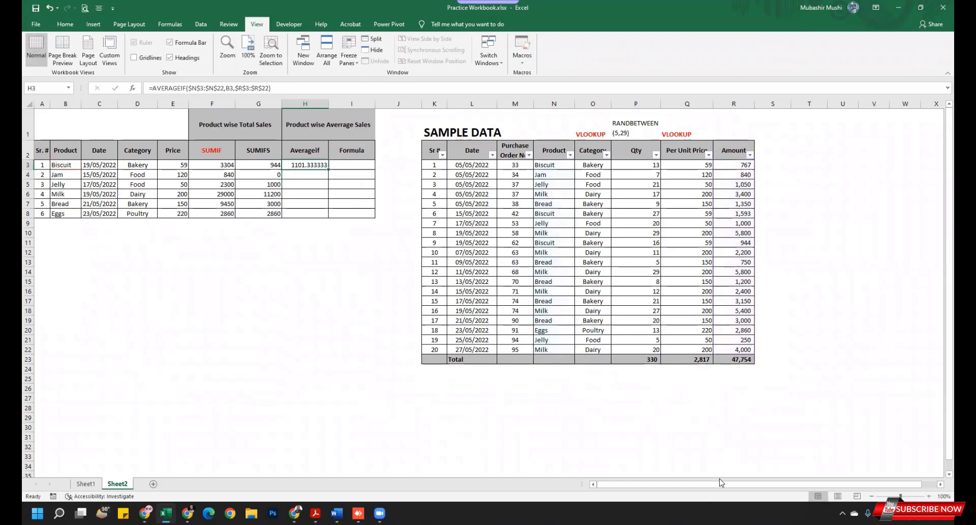
# Format H3 in comma style with two decimals and fill its AVERAGEIF formula down to H8
pyautogui.click(67, 25)
pyautogui.click(374, 58)
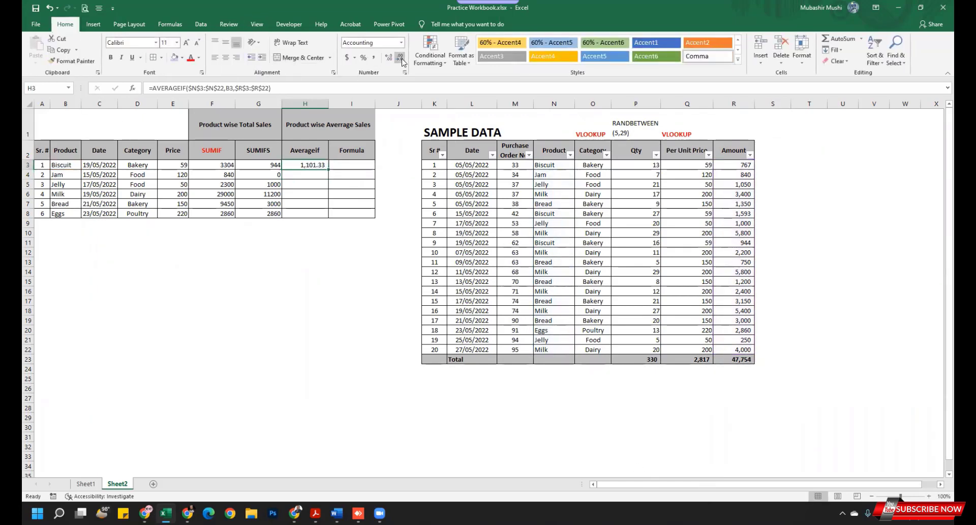
pyautogui.doubleClick(400, 57)
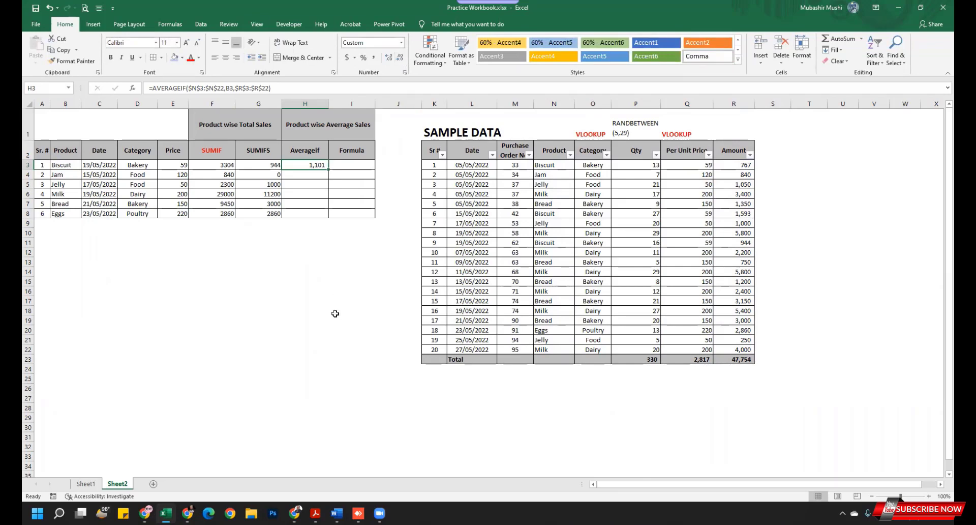
pyautogui.doubleClick(389, 58)
pyautogui.doubleClick(328, 169)
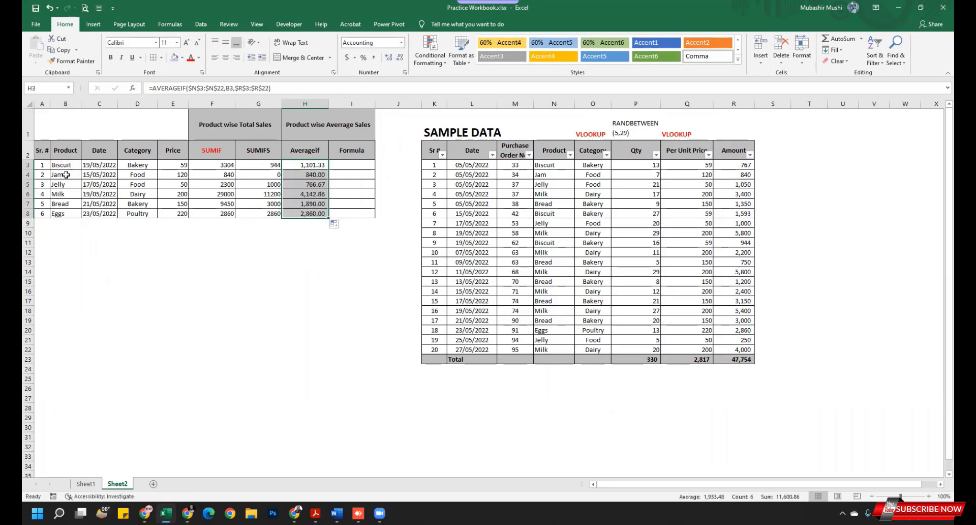
# Try filling Biscuit from B3 down into the Jam cell B4, and undo the change
pyautogui.click(66, 175)
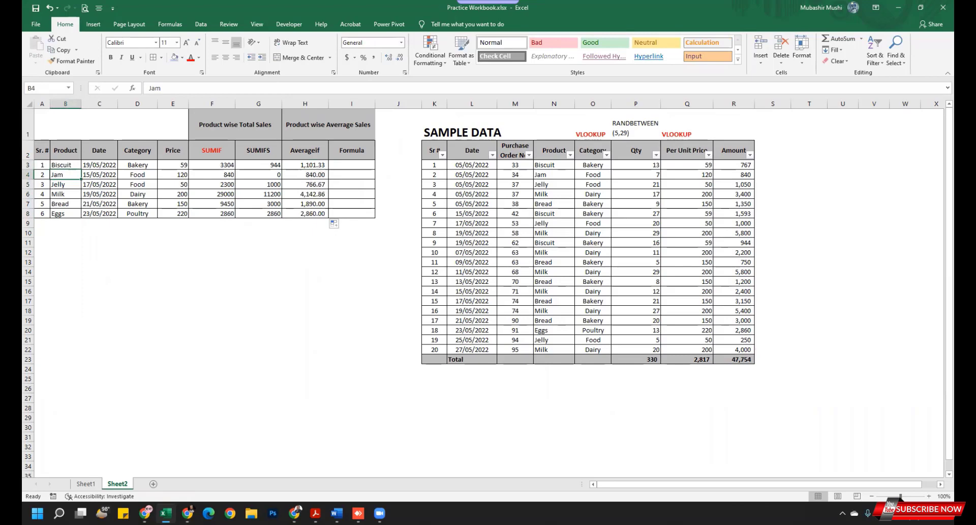
pyautogui.press('Up')
pyautogui.press('Down')
pyautogui.press('Up')
pyautogui.press('Down')
pyautogui.press('Up')
pyautogui.press('Down')
pyautogui.hotkey('ctrl', 'd')
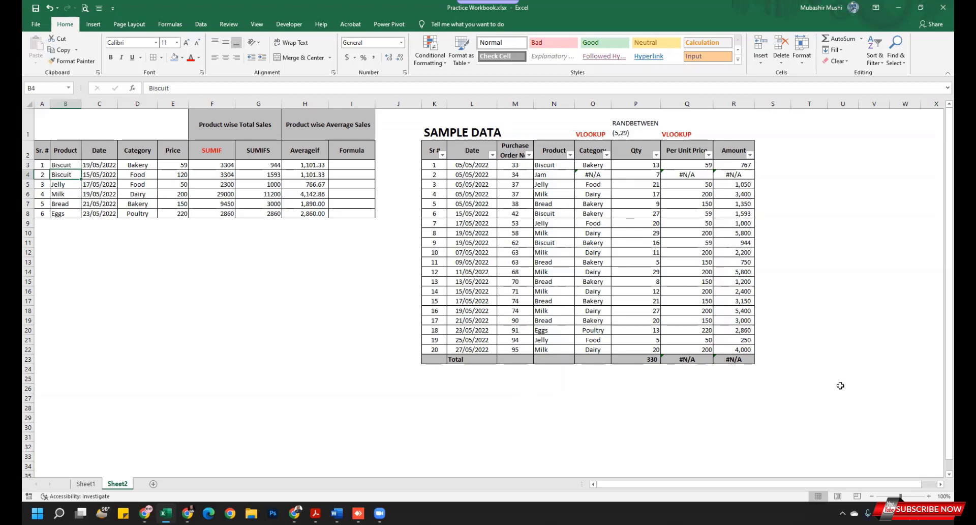
pyautogui.hotkey('ctrl', 'z')
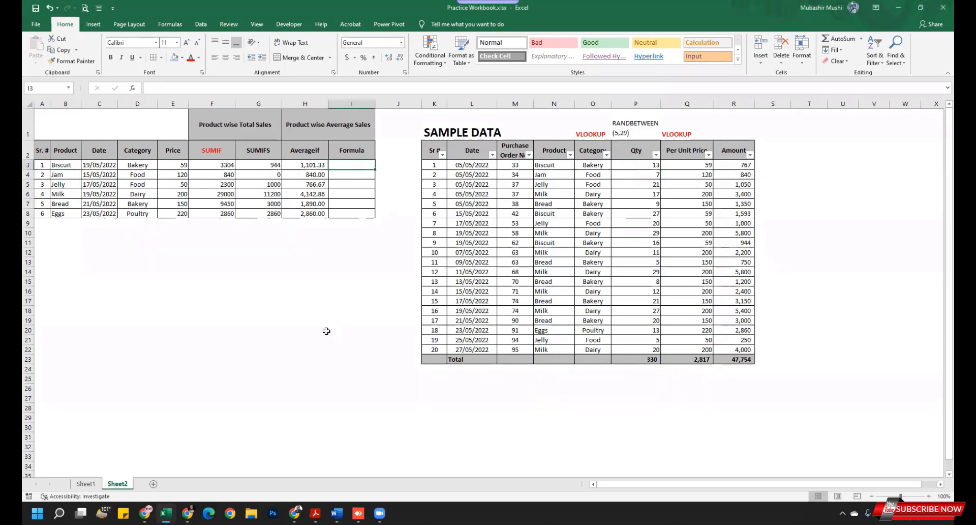
# Start an AVERAGEIFS formula in I3 with average range $R$3:$R$22, product criteria range $N$3:$N$22 and criterion B3
pyautogui.write('=')
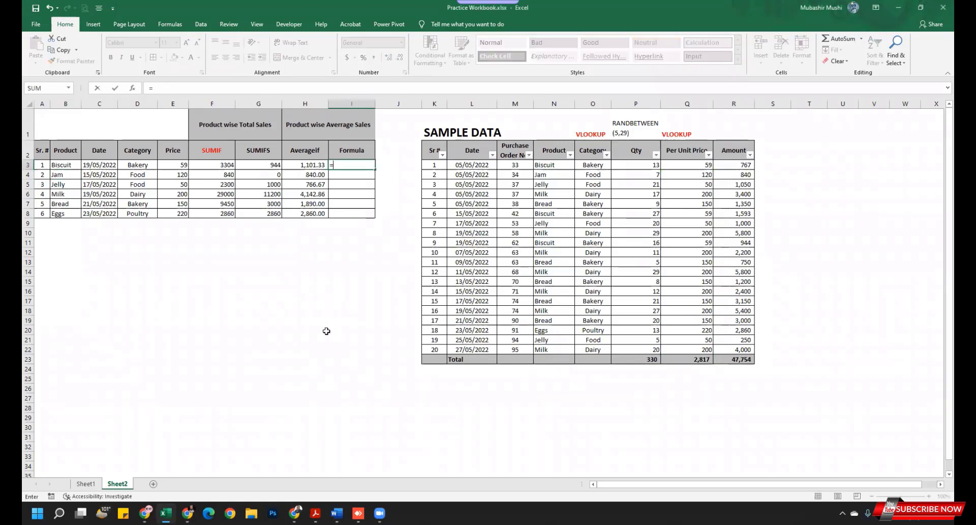
pyautogui.write('average')
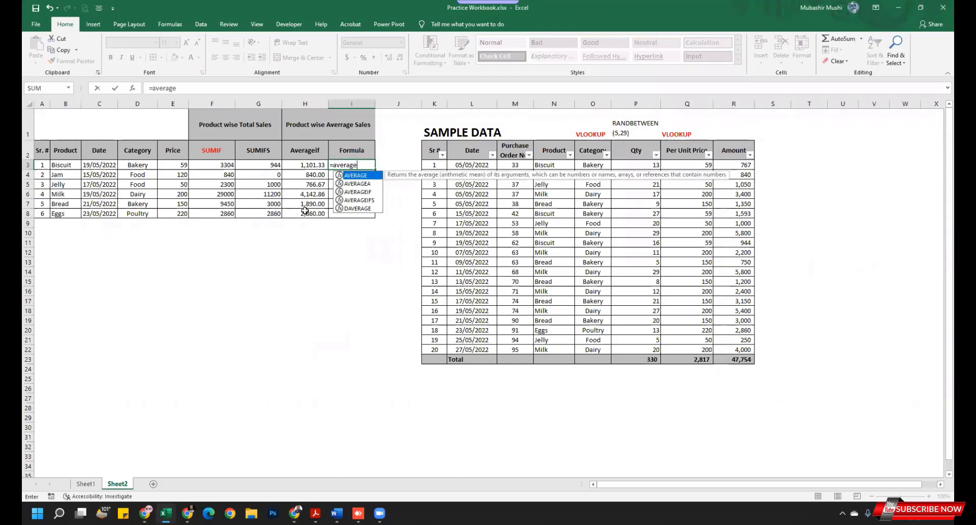
pyautogui.doubleClick(360, 200)
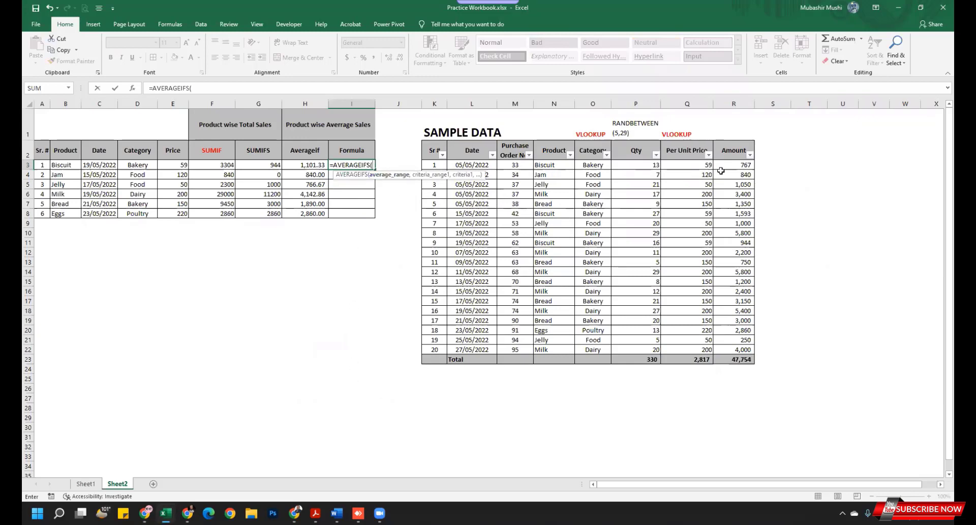
pyautogui.moveTo(737, 165); pyautogui.dragTo(725, 345)
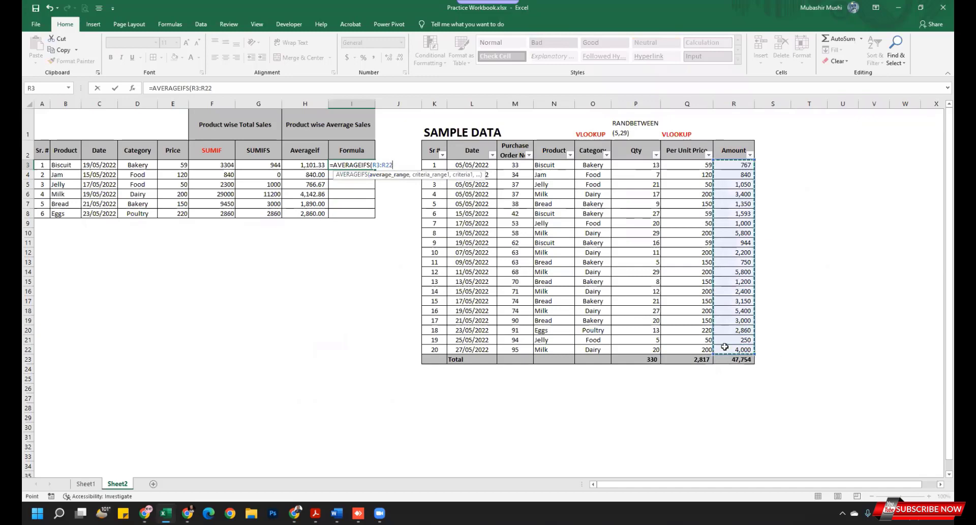
pyautogui.press('F4')
pyautogui.write(',')
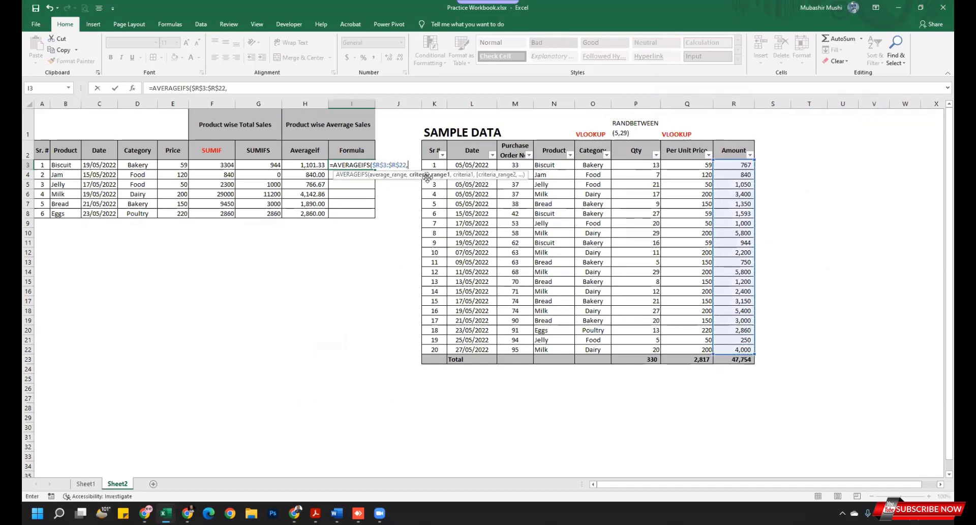
pyautogui.moveTo(544, 162); pyautogui.dragTo(551, 347)
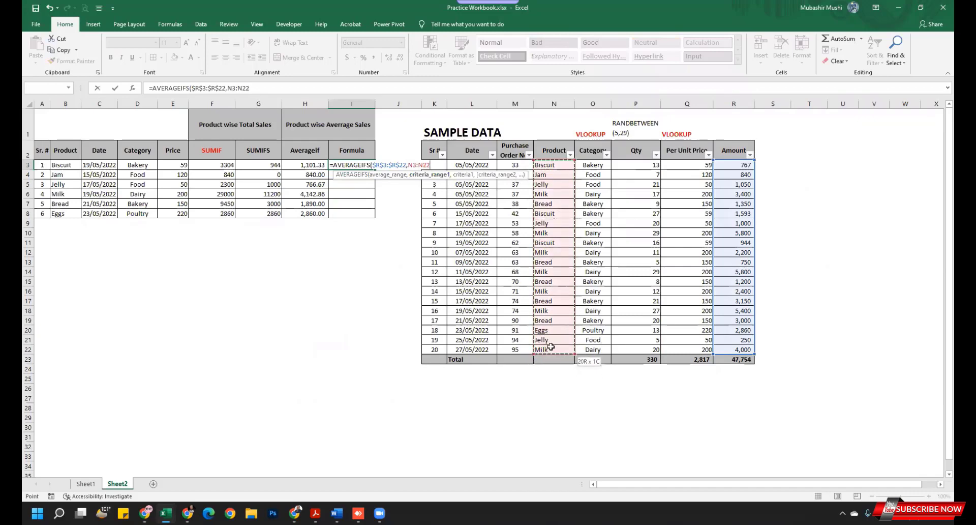
pyautogui.press('F4')
pyautogui.write(',')
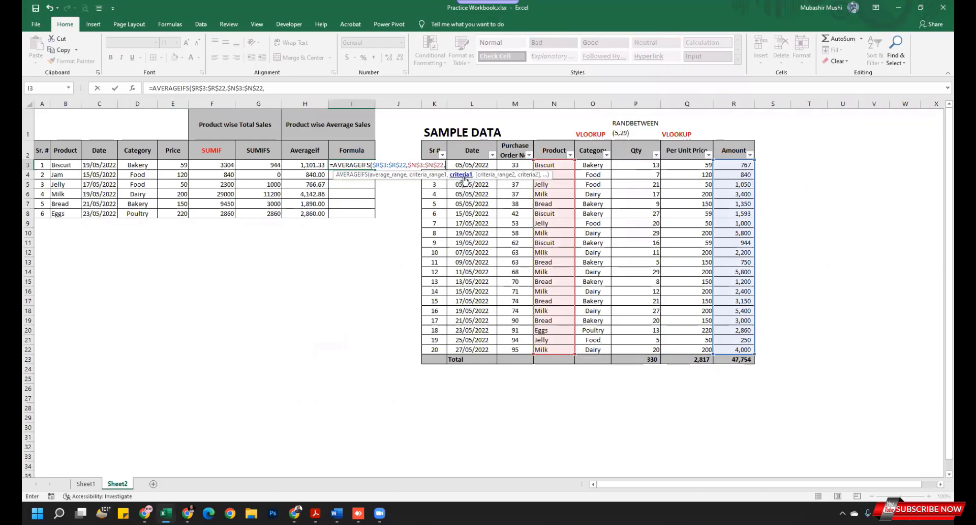
pyautogui.click(62, 164)
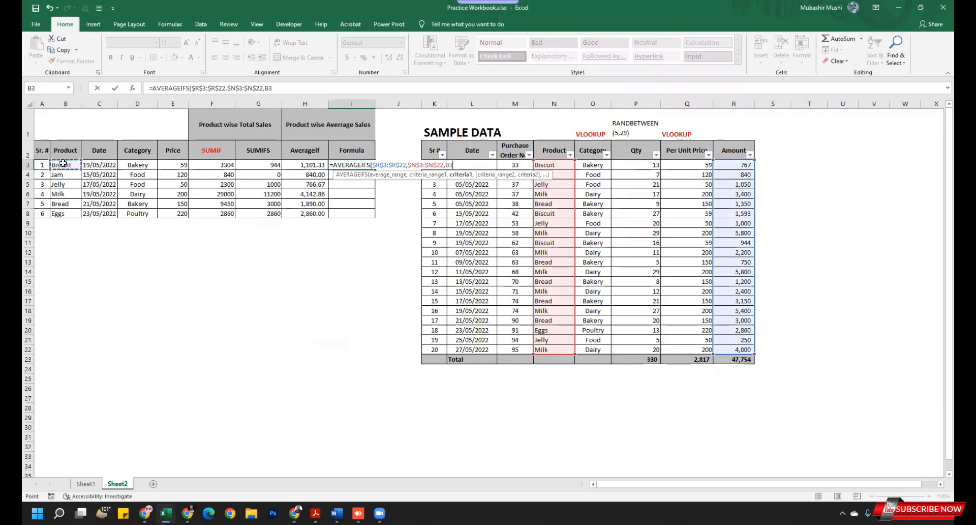
pyautogui.write(',')
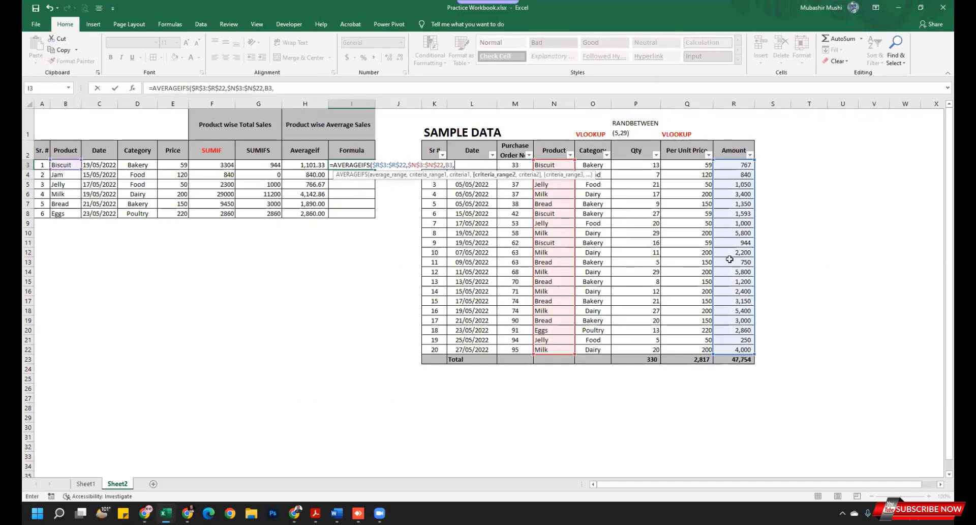
# Complete the I3 formula with date criteria range $L$3:$L$22 and criterion C3, and fill it down to I8
pyautogui.moveTo(473, 350); pyautogui.dragTo(475, 165)
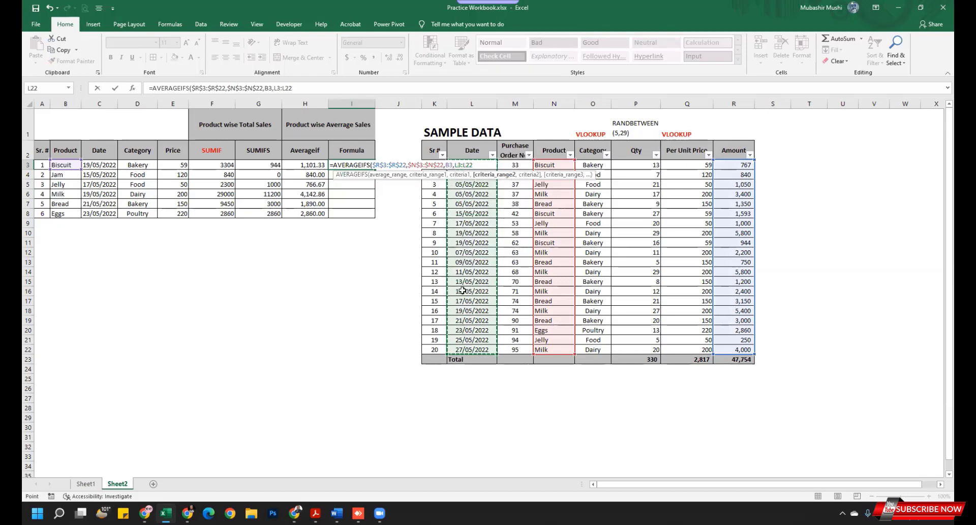
pyautogui.press('F4')
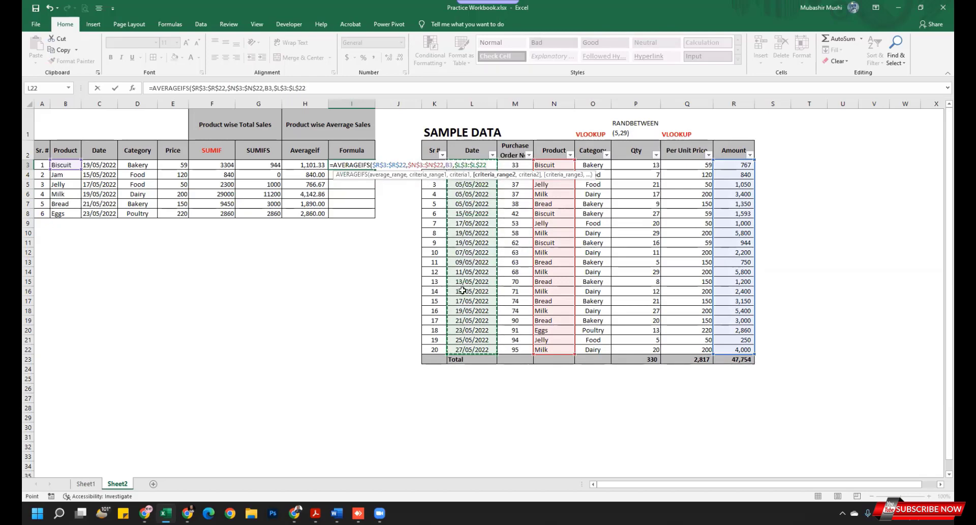
pyautogui.write(',')
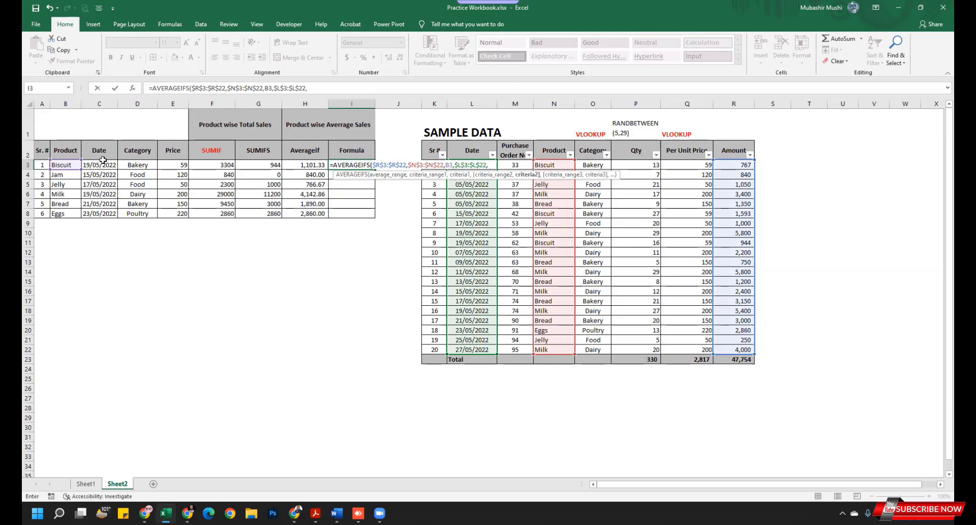
pyautogui.click(100, 165)
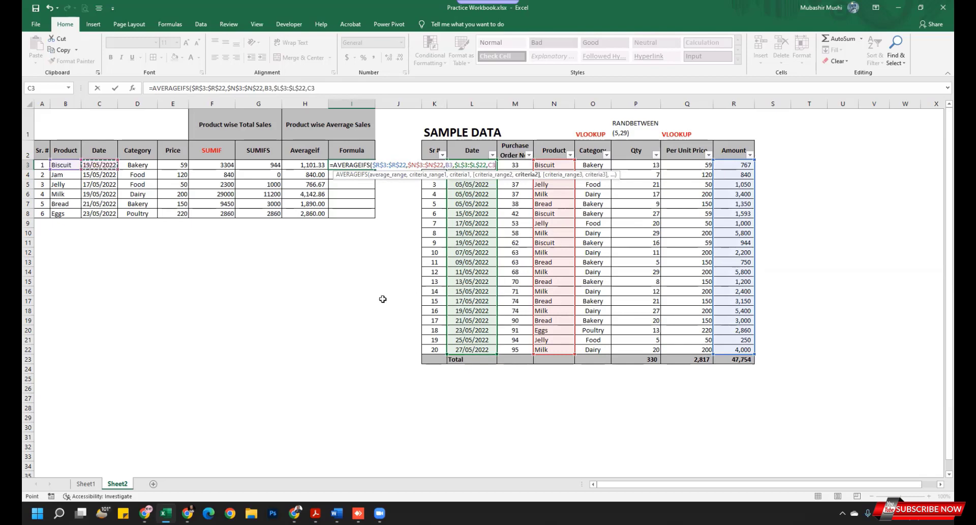
pyautogui.write(')')
pyautogui.hotkey('ctrl', 'Return')
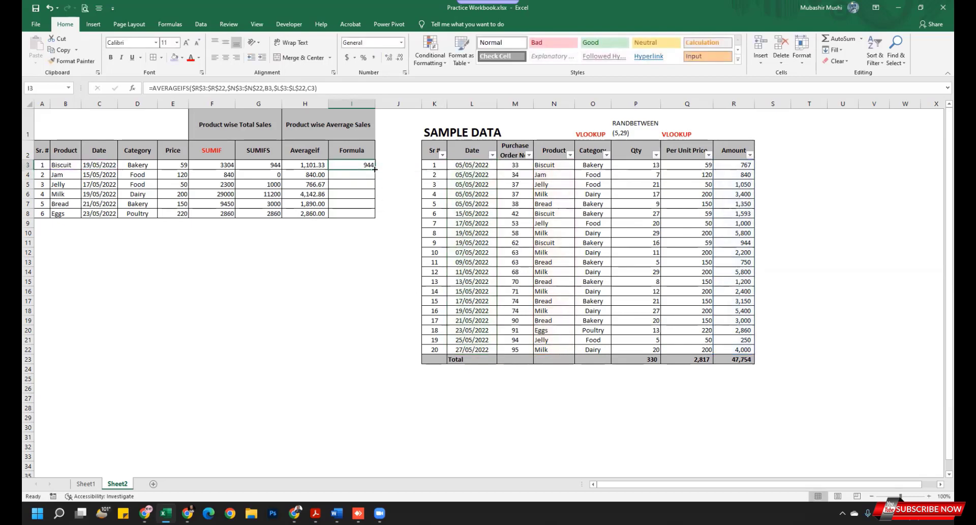
pyautogui.moveTo(375, 169); pyautogui.dragTo(373, 214)
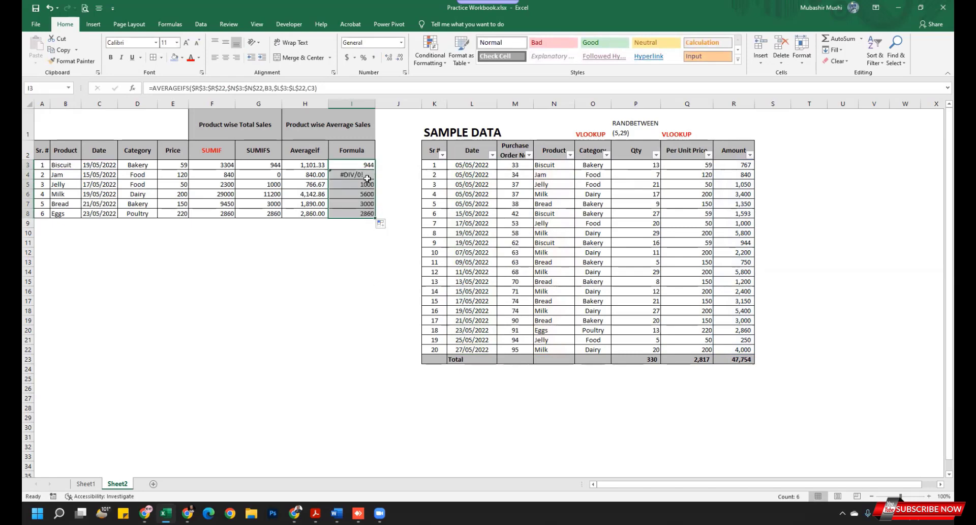
# Inspect the cell references of the AVERAGEIFS formula in the Jam row, cell I4
pyautogui.click(367, 175)
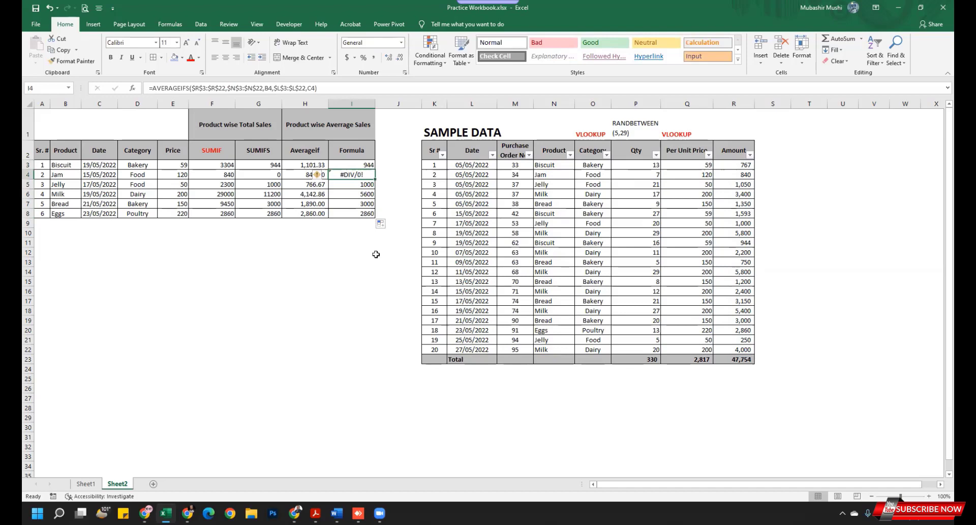
pyautogui.press('F2')
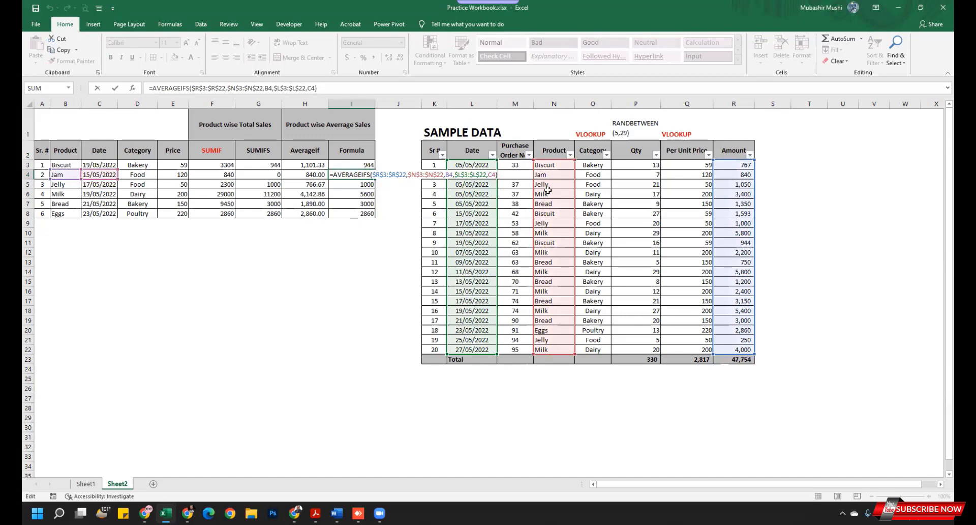
pyautogui.hotkey('ctrl', 'Return')
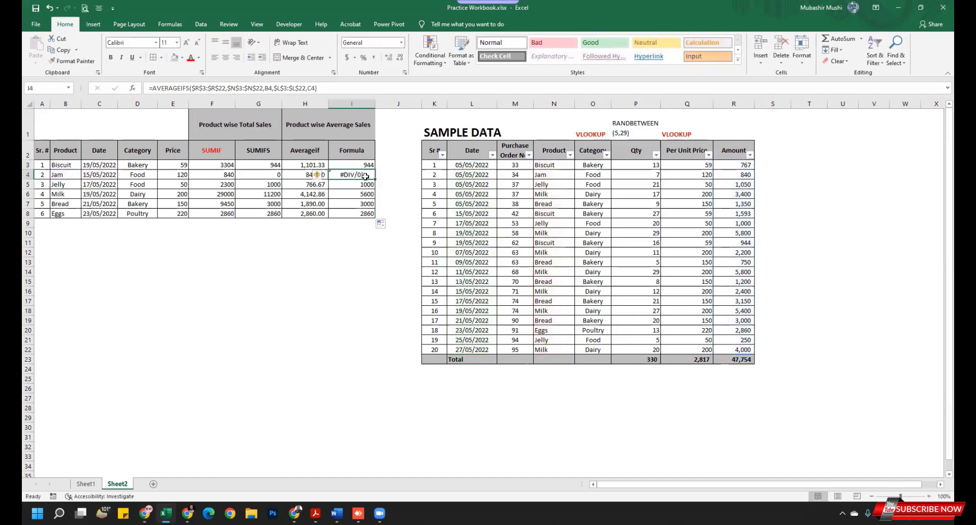
# Try replacing the Jam date in C4 with a copy of the Jelly date from C5
pyautogui.moveTo(100, 185); pyautogui.dragTo(100, 194)
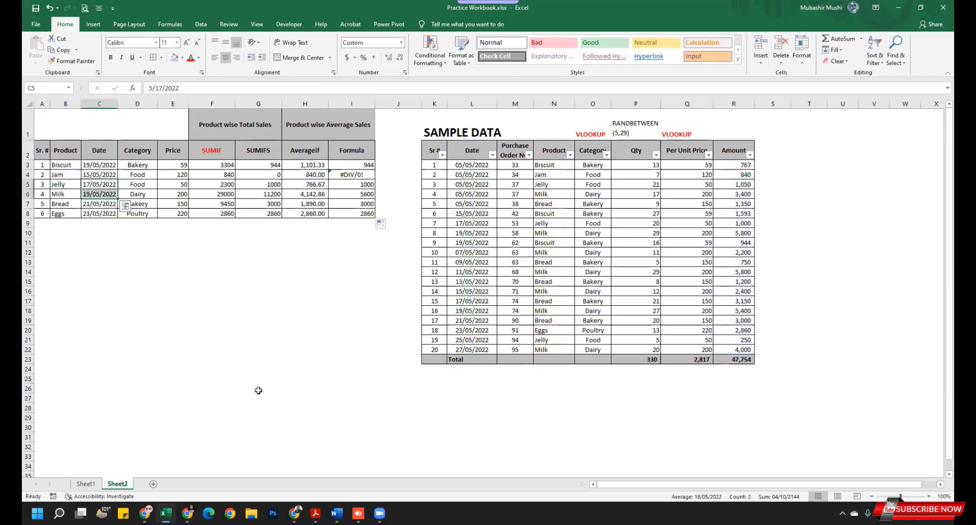
pyautogui.press('Up')
pyautogui.press('Up')
pyautogui.press('Down')
pyautogui.press('Down')
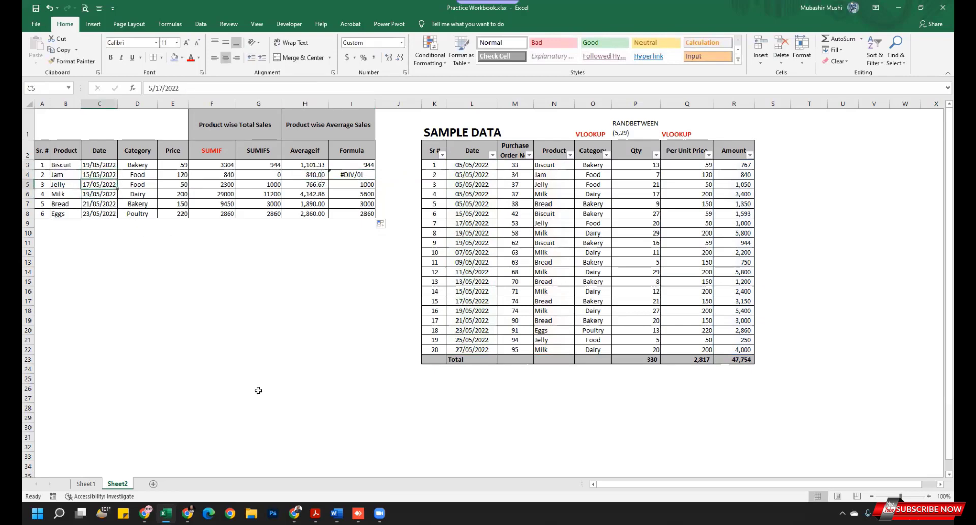
pyautogui.hotkey('ctrl', 'c')
pyautogui.press('Up')
pyautogui.hotkey('ctrl', 'v')
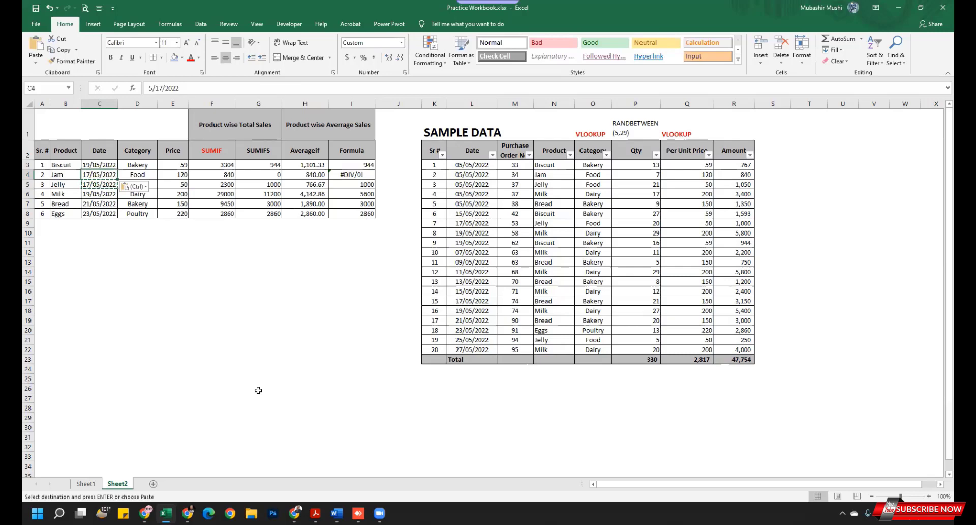
# Try replacing the Jam date in C4 with a copy of the Bread date from C7
pyautogui.press('Down')
pyautogui.press('Down')
pyautogui.press('Up')
pyautogui.press('Up')
pyautogui.press('Down')
pyautogui.press('Down')
pyautogui.press('Down')
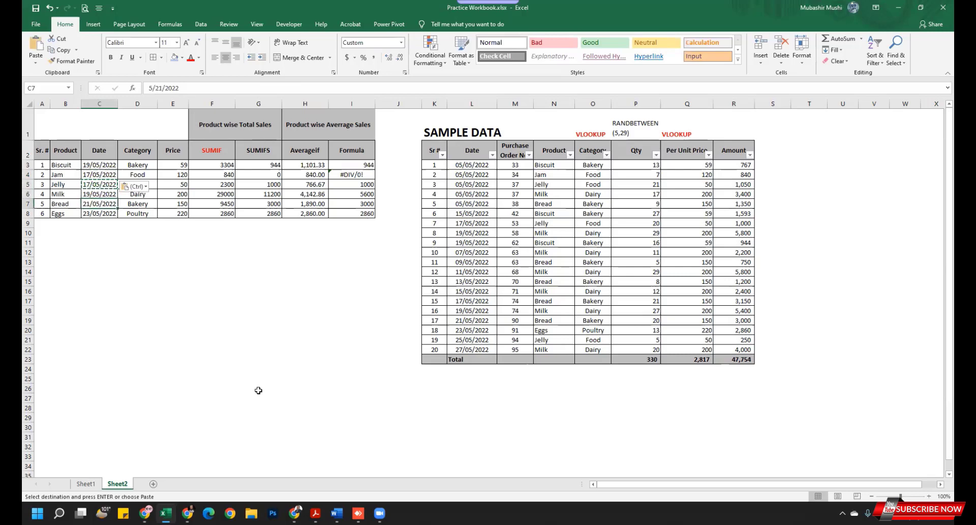
pyautogui.hotkey('ctrl', 'c')
pyautogui.press('Up')
pyautogui.press('Up')
pyautogui.press('Up')
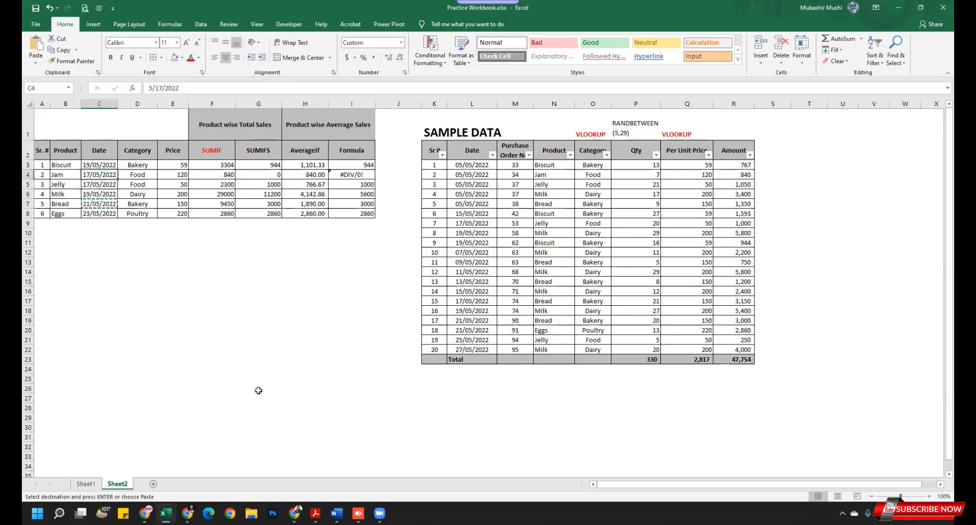
pyautogui.hotkey('ctrl', 'v')
pyautogui.press('Up')
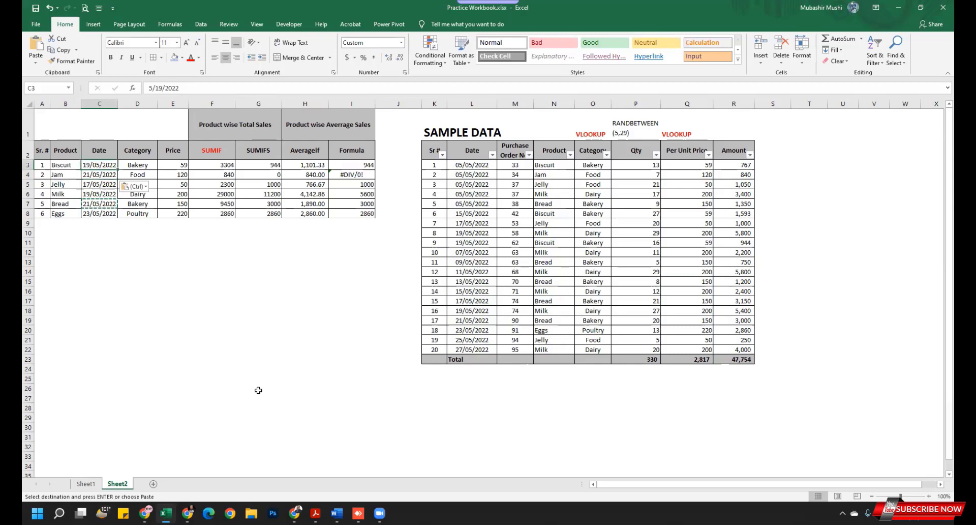
# Set the Jam date in C4 to 5-5-22
pyautogui.press('Down')
pyautogui.write('5-5-')
pyautogui.write('2022')
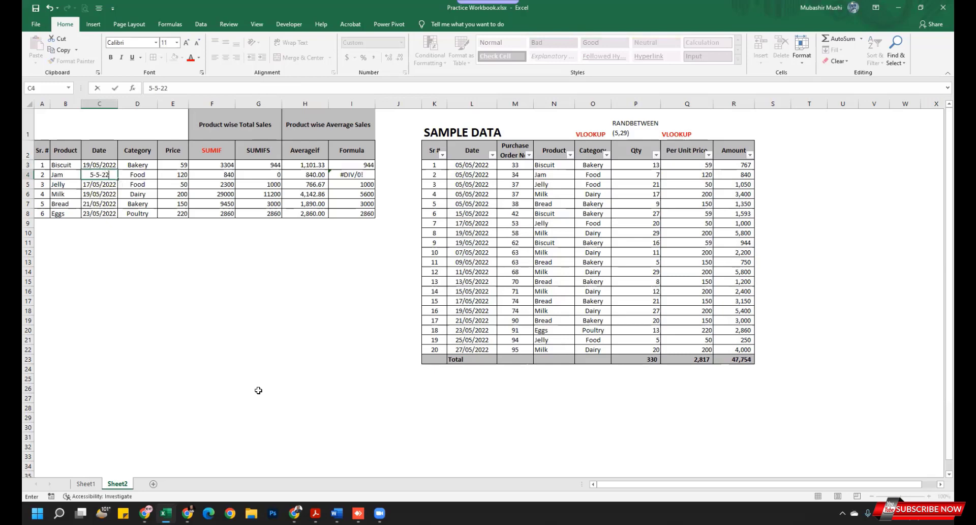
pyautogui.hotkey('ctrl', 'Return')
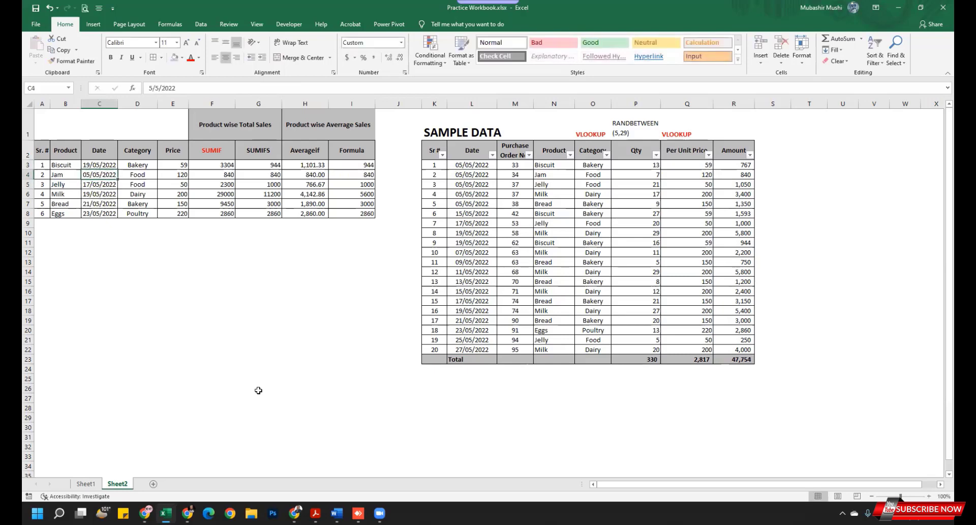
# Review the average and total sales formulas across the Jam row and the Jam entry in the sample data
pyautogui.press('Right')
pyautogui.press('Right')
pyautogui.press('Right')
pyautogui.press('Right')
pyautogui.press('Right')
pyautogui.press('Right')
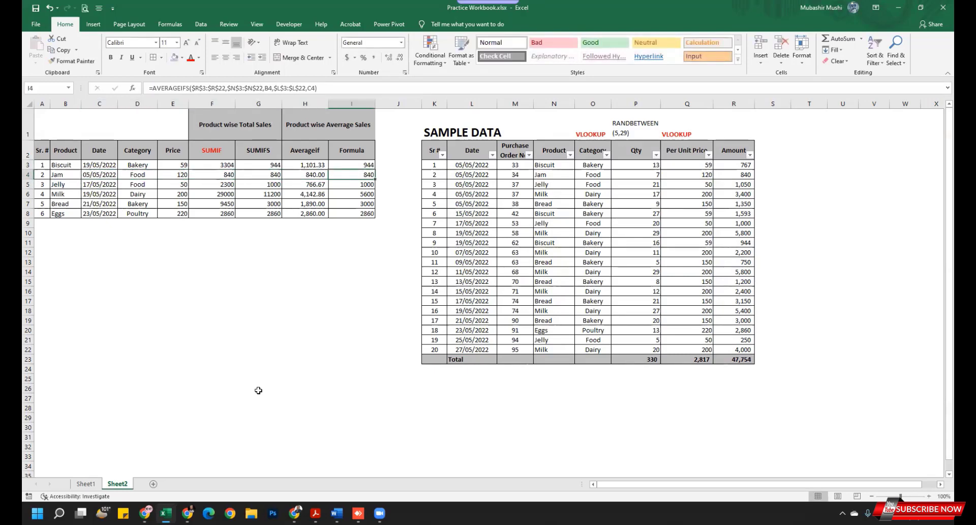
pyautogui.press('Left')
pyautogui.press('Left')
pyautogui.press('Left')
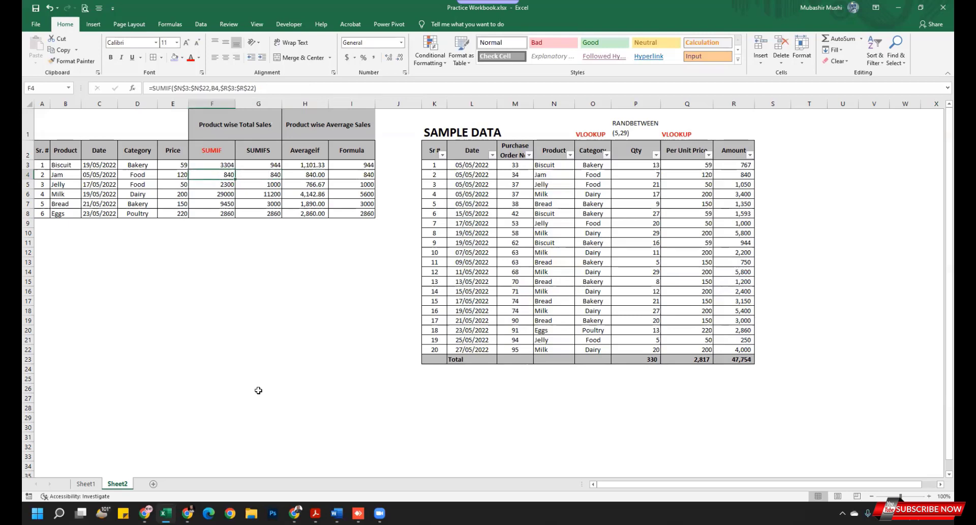
pyautogui.click(552, 176)
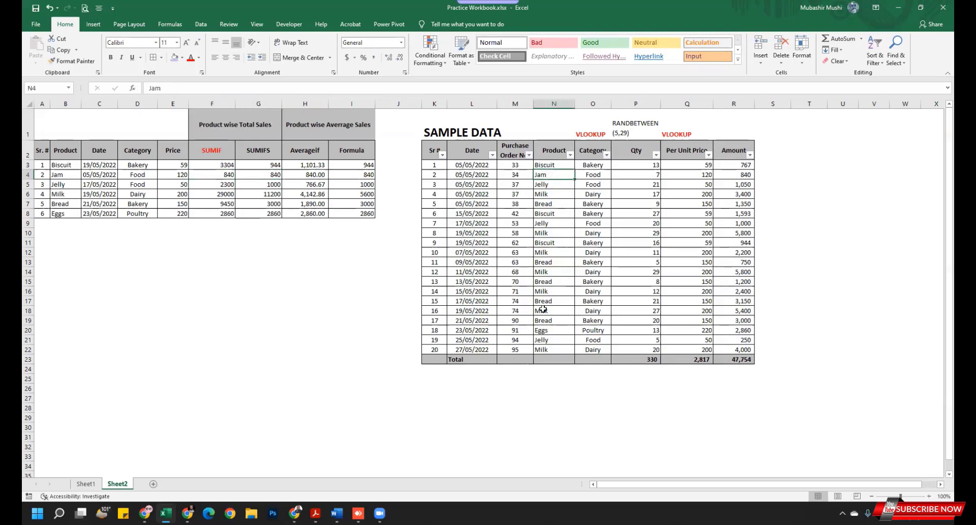
pyautogui.click(310, 320)
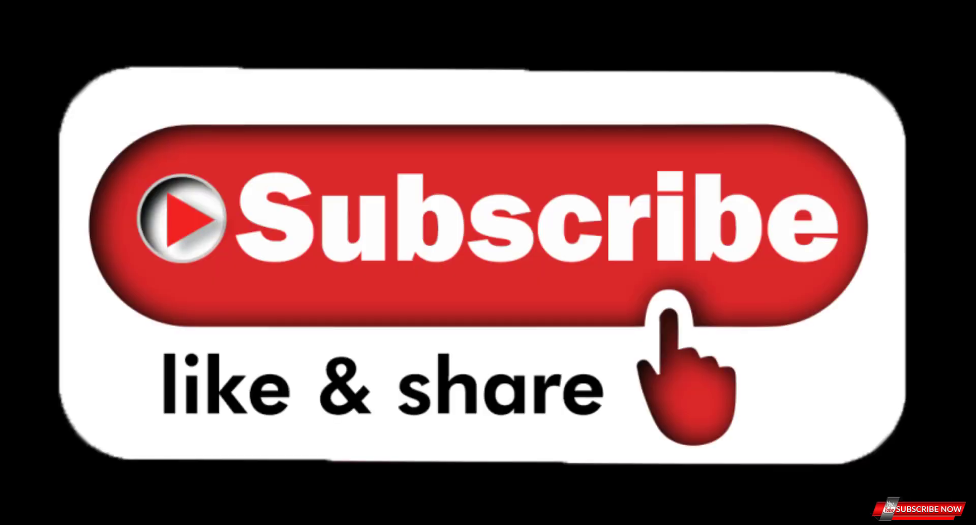